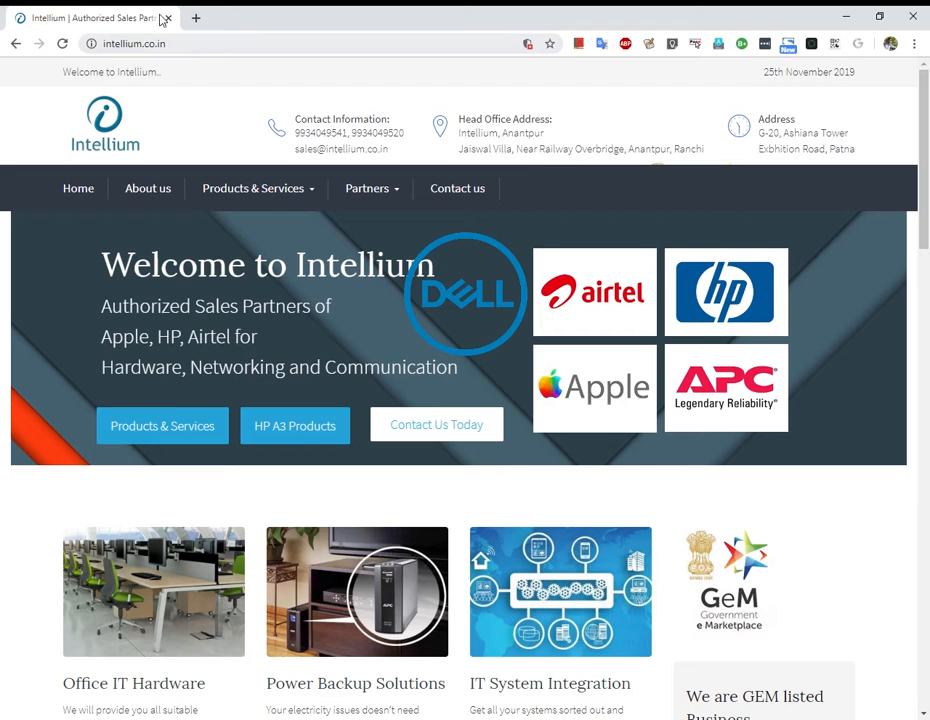
Try appending /WP to the Intellium site address, remove it again, and open a new tab.
click(205, 54)
click(207, 53)
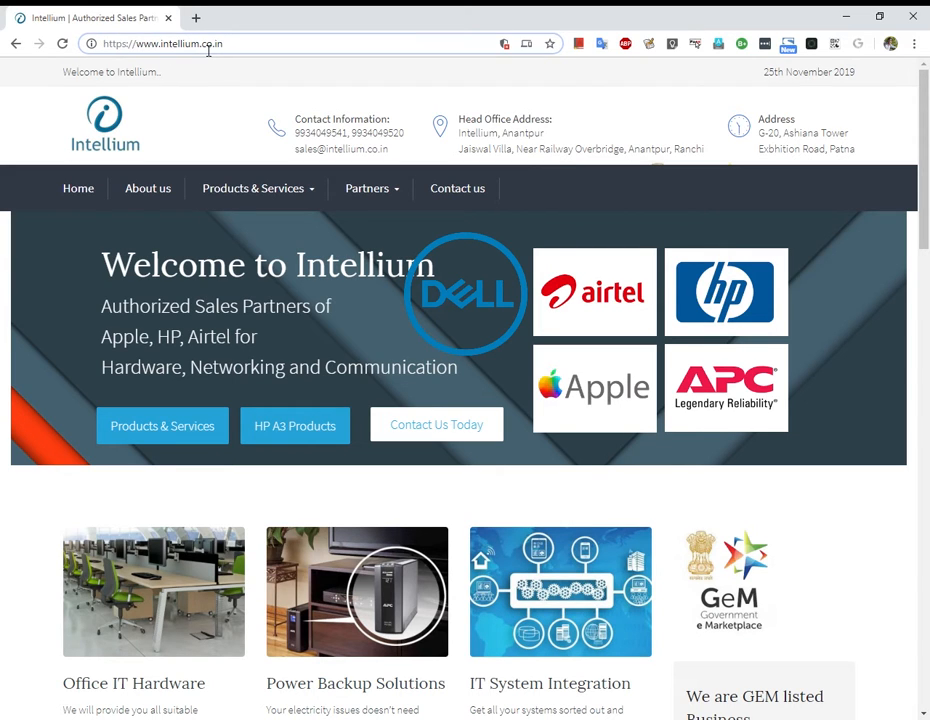
text(/WP)
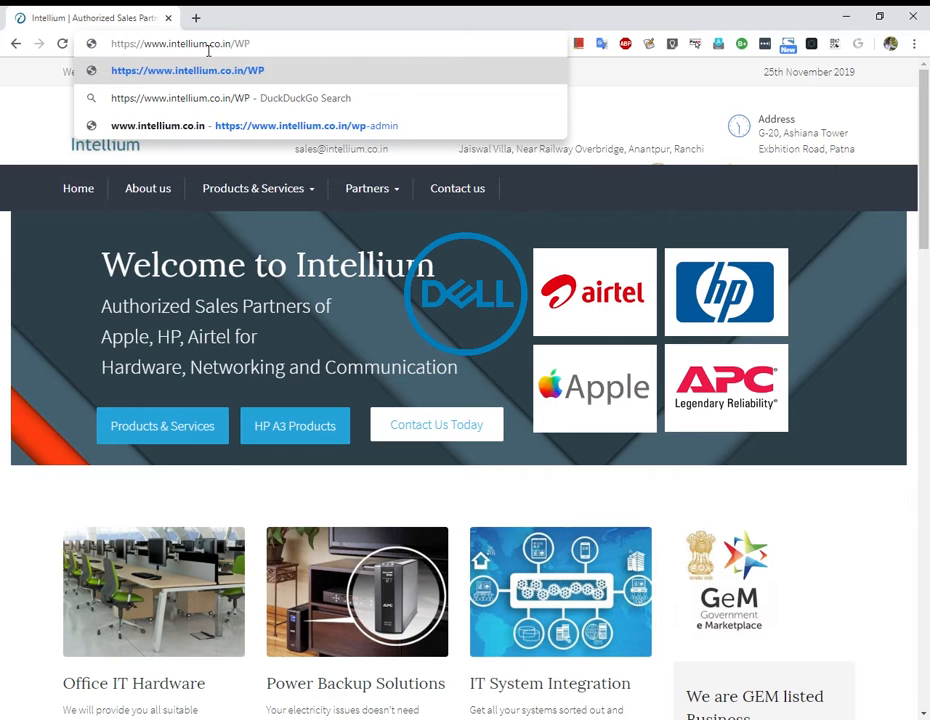
key(BackSpace)
key(BackSpace)
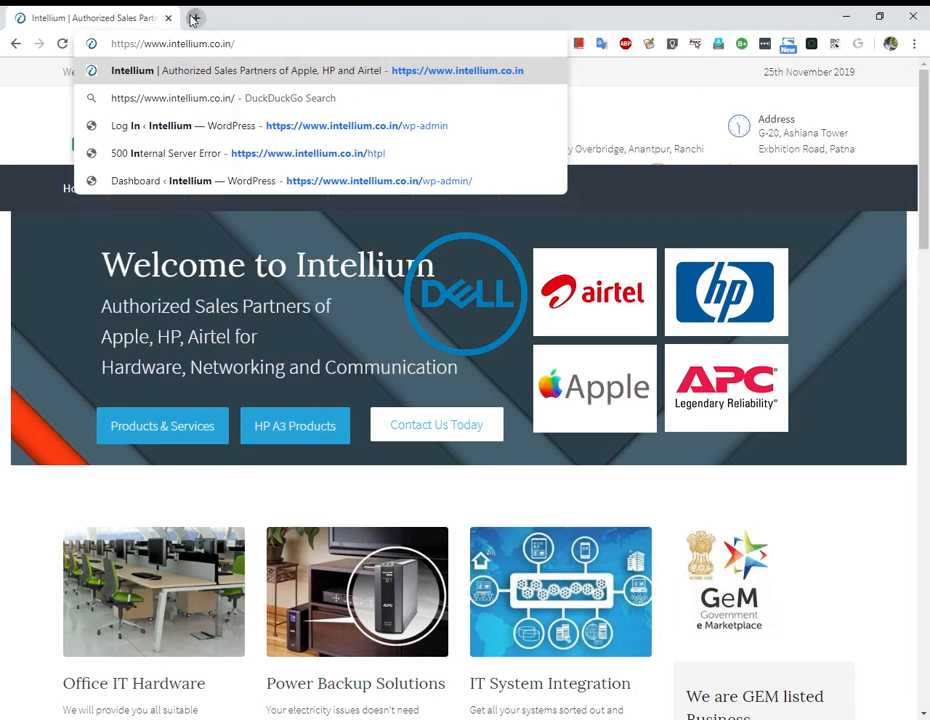
click(194, 19)
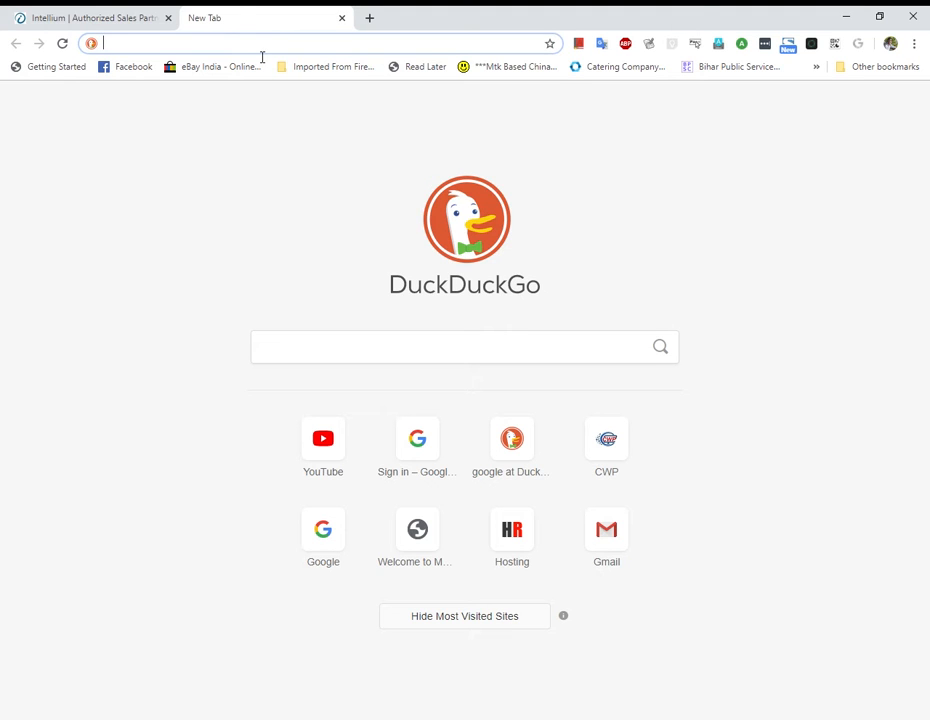
Begin a DuckDuckGo search on checking a WordPress site for malware, starting with 'WO'.
text(WO)
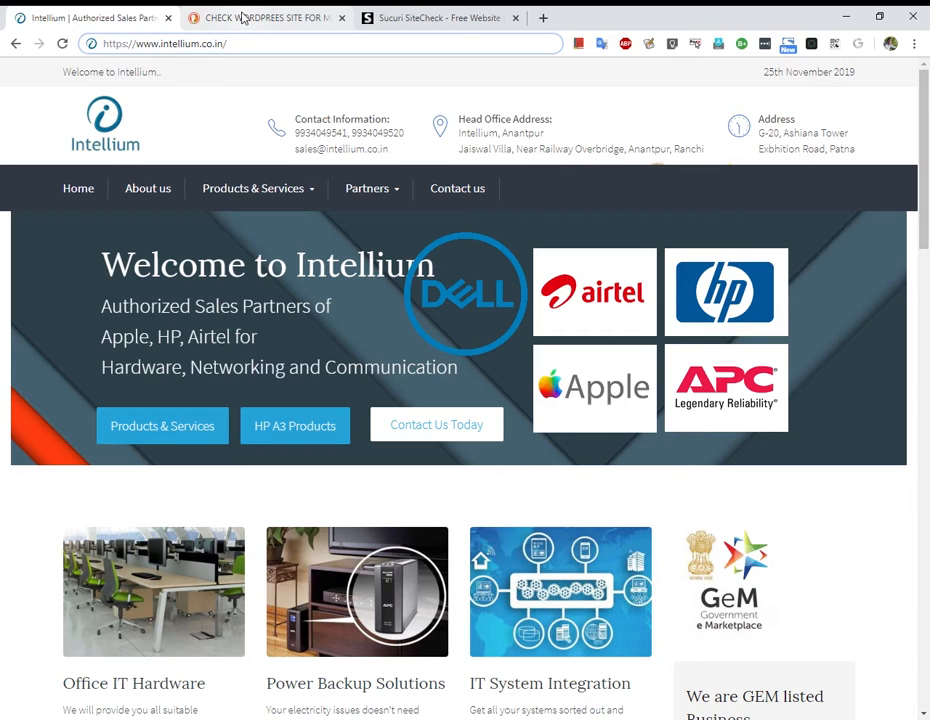
Glance at the malware search results, copy the Intellium URL, then switch to Sucuri SiteCheck.
click(243, 18)
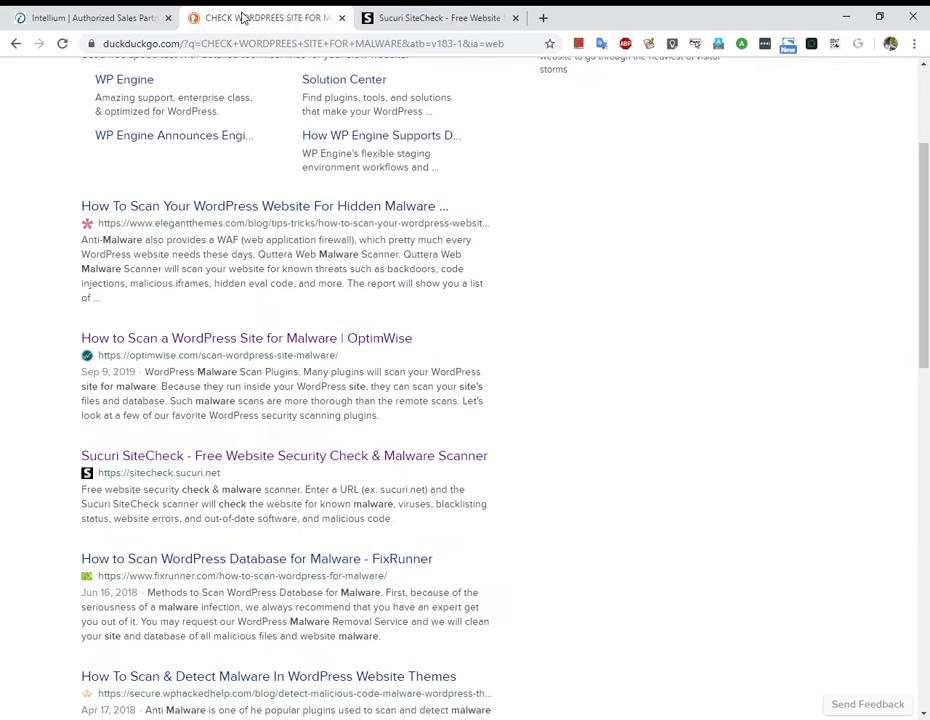
click(98, 12)
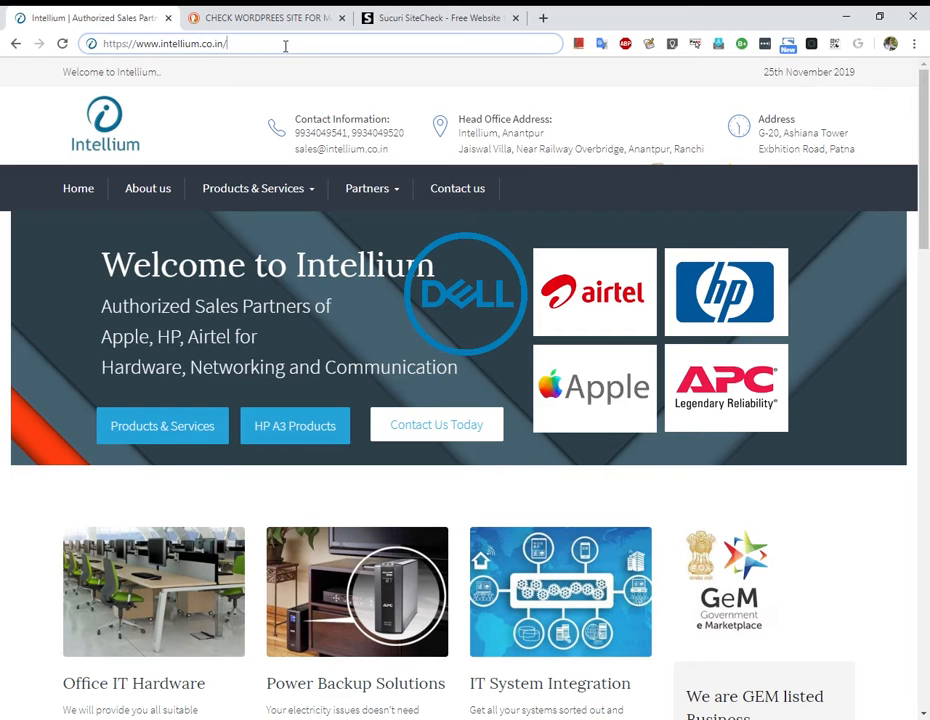
drag(227, 46, 88, 45)
key(ctrl+c)
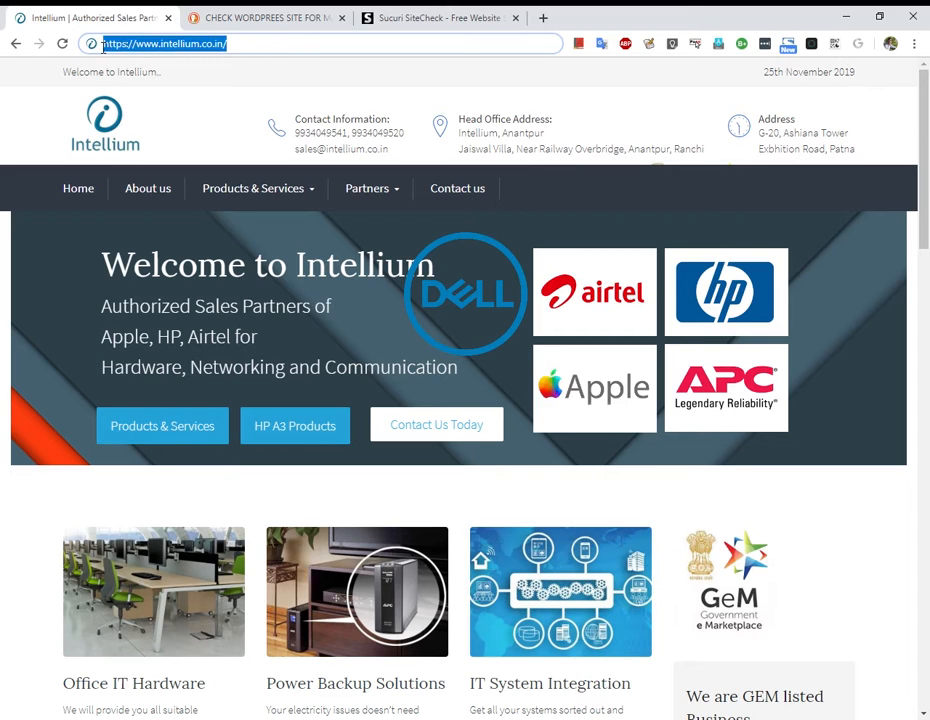
click(430, 15)
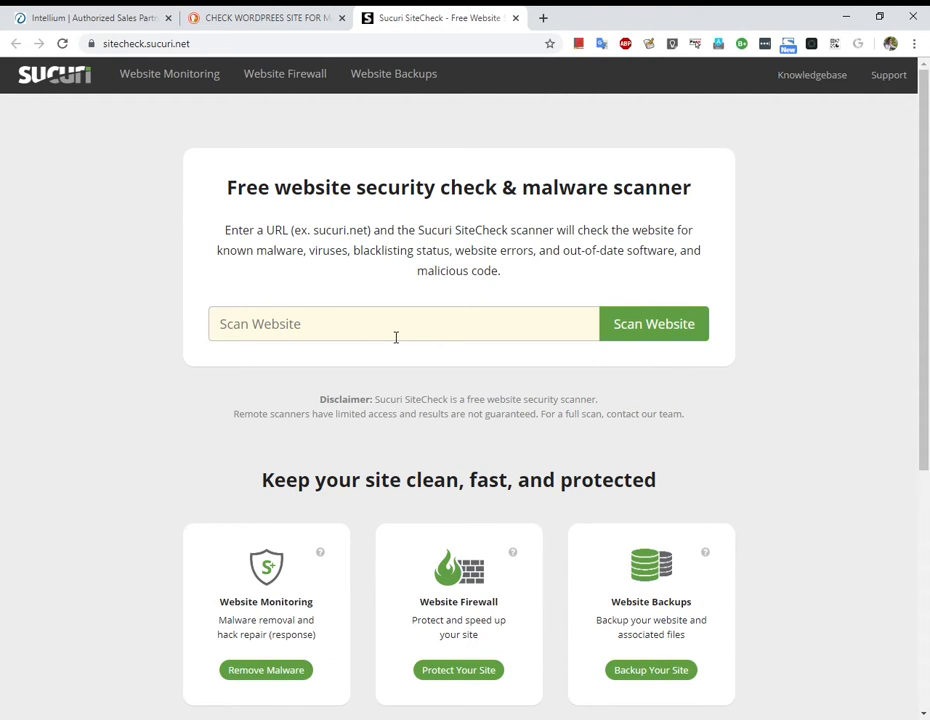
key(ctrl+v)
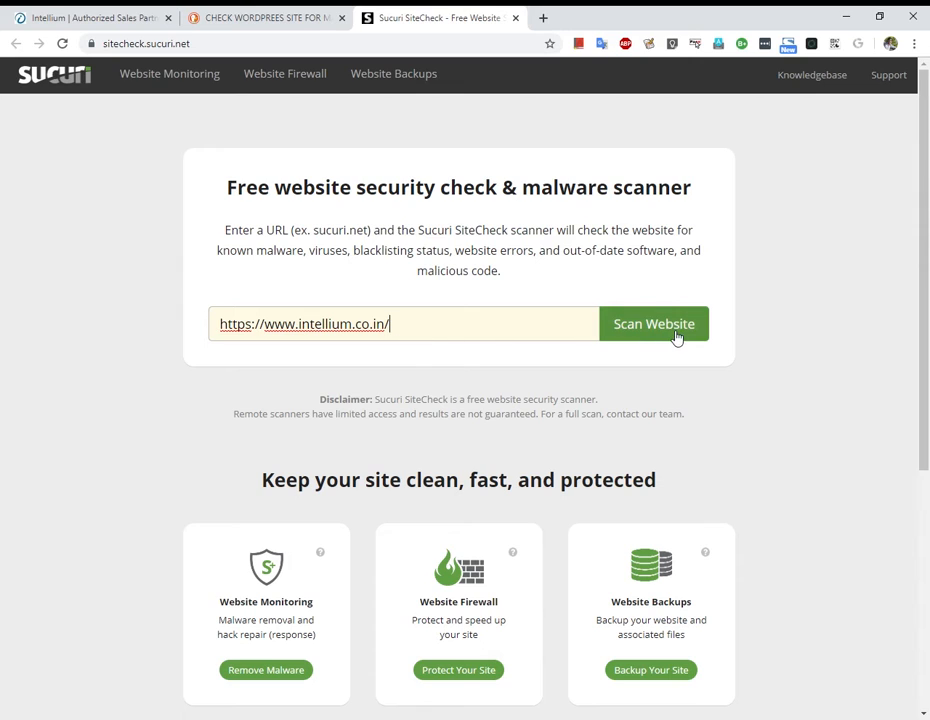
click(672, 337)
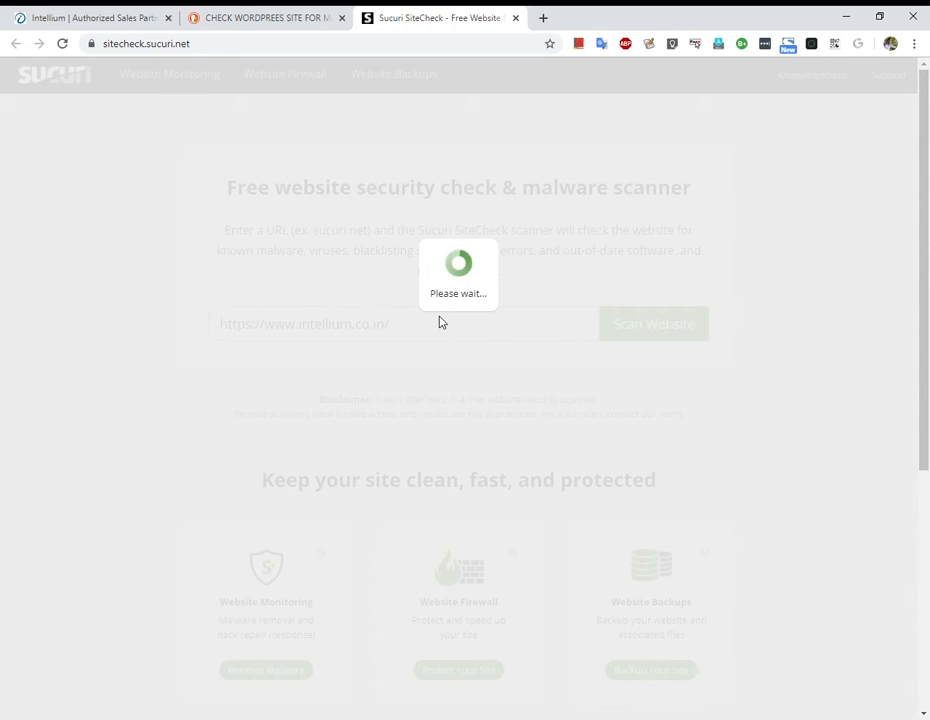
click(285, 19)
click(403, 23)
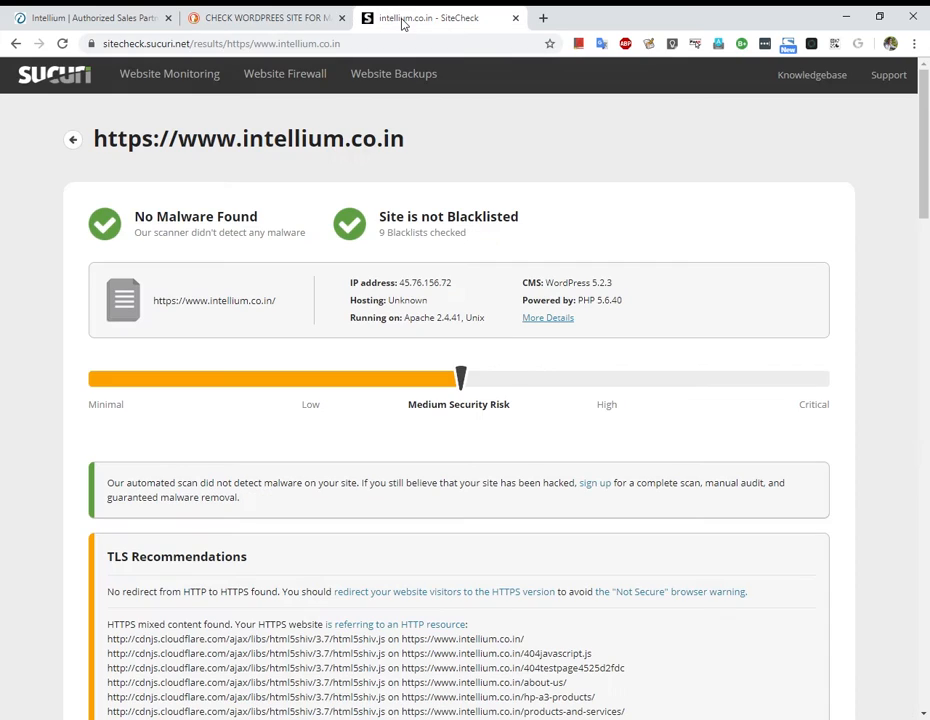
Review the TLS Recommendations and notice text in the scan report, then return to the Intellium tab.
scroll(349, 363, down, 3)
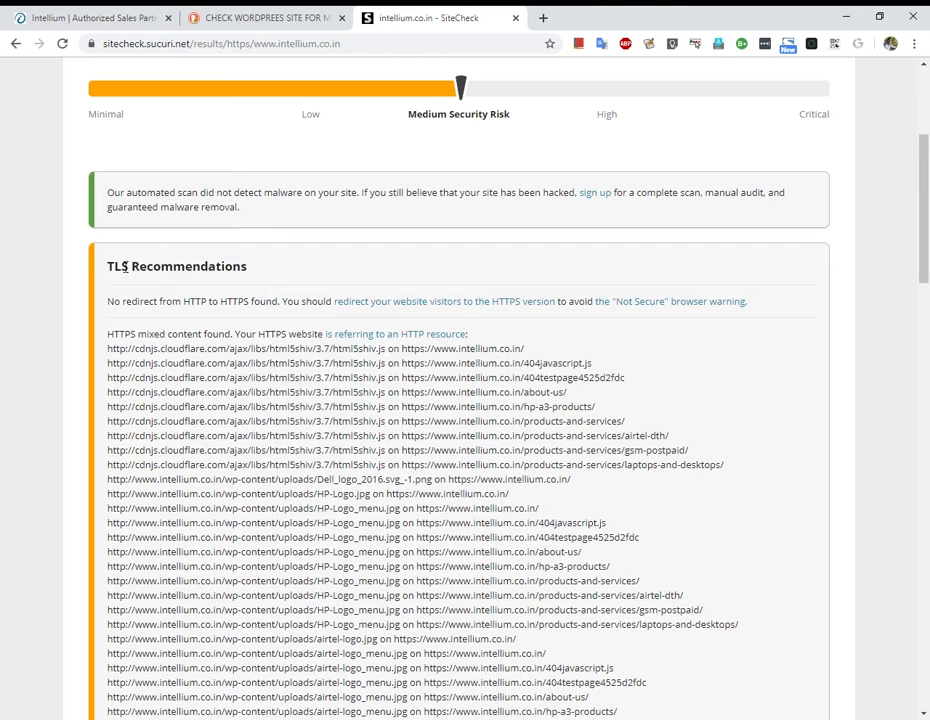
scroll(155, 205, up, 1)
drag(232, 266, 428, 276)
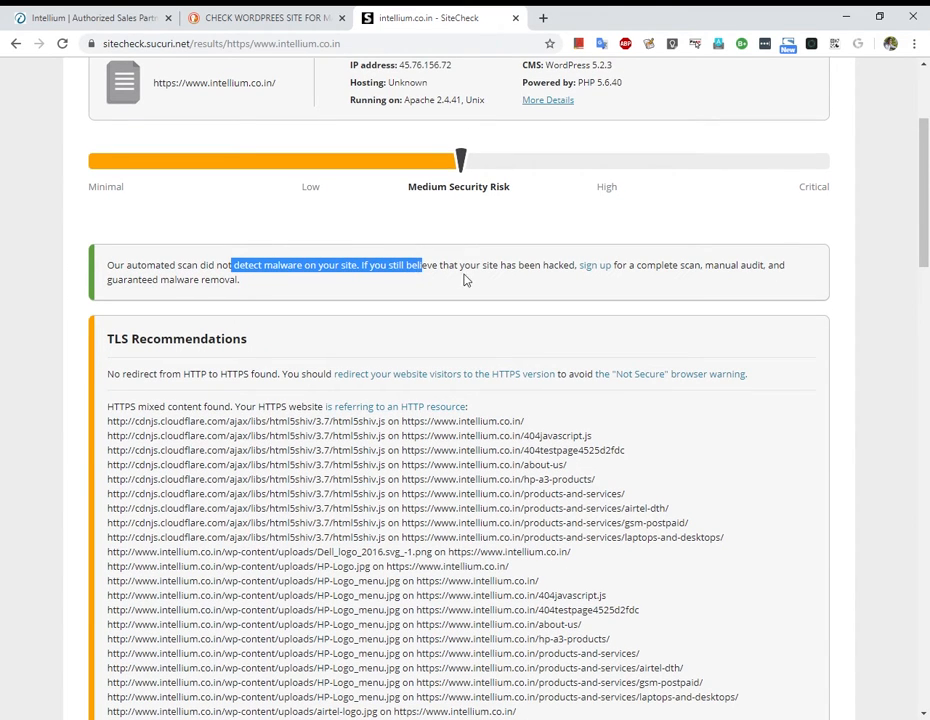
click(506, 268)
drag(502, 267, 583, 274)
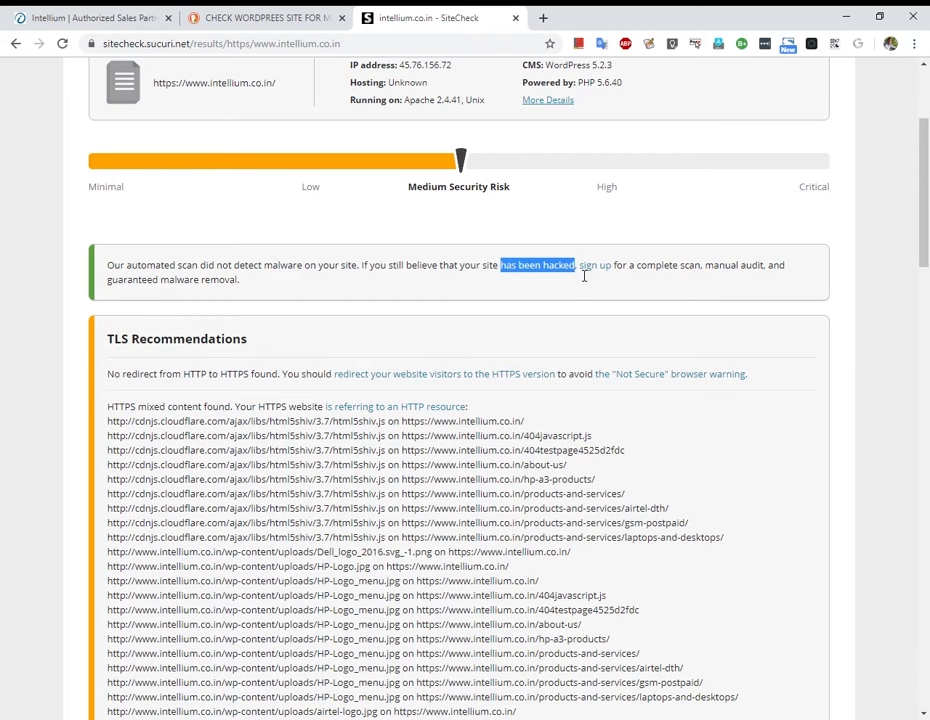
scroll(697, 354, up, 2)
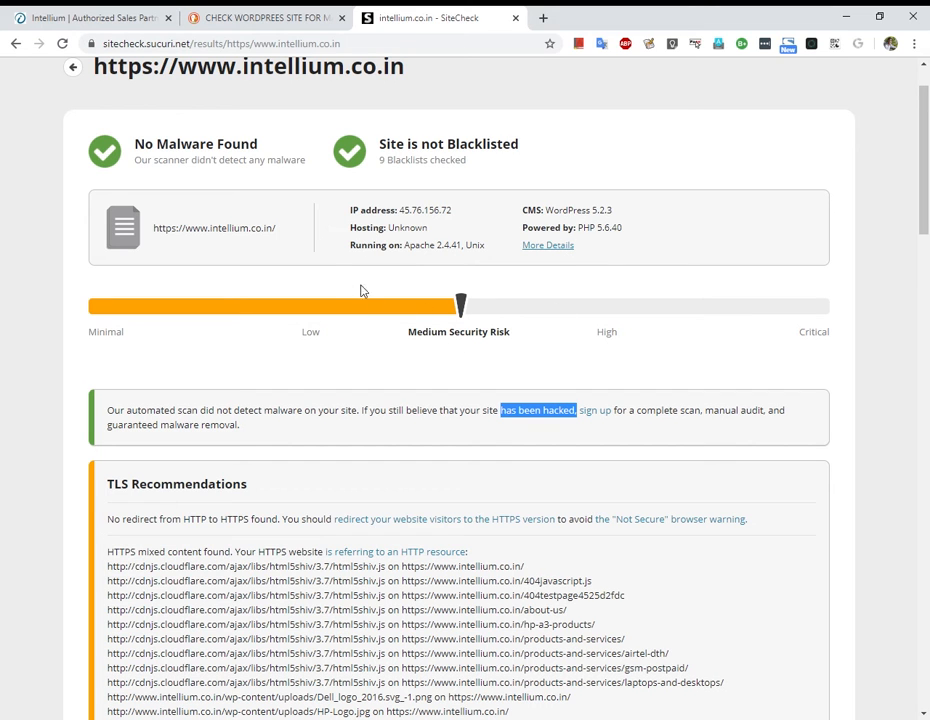
click(73, 12)
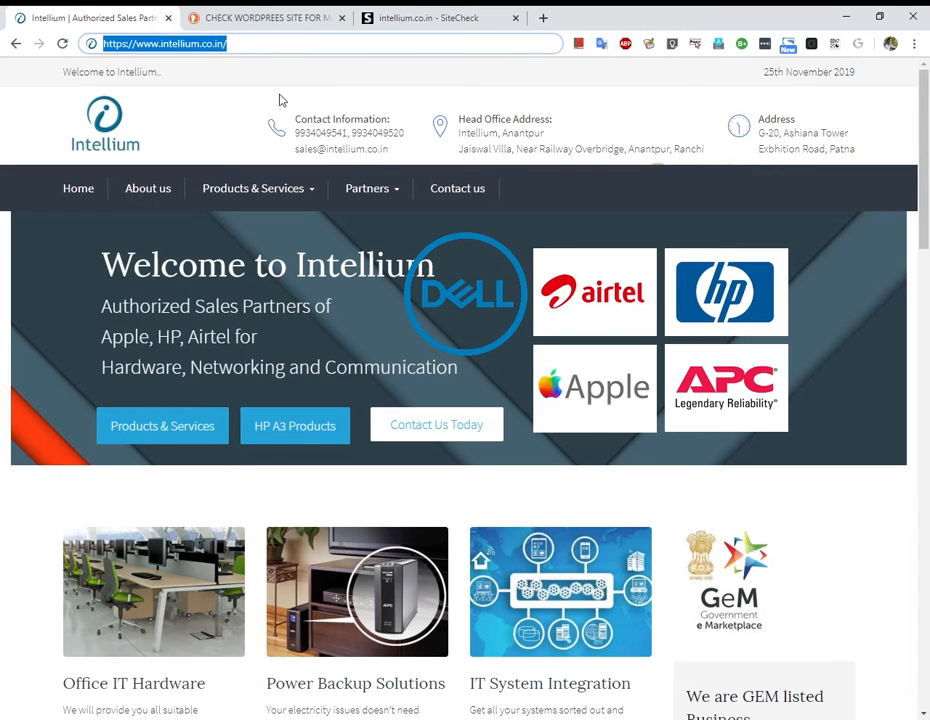
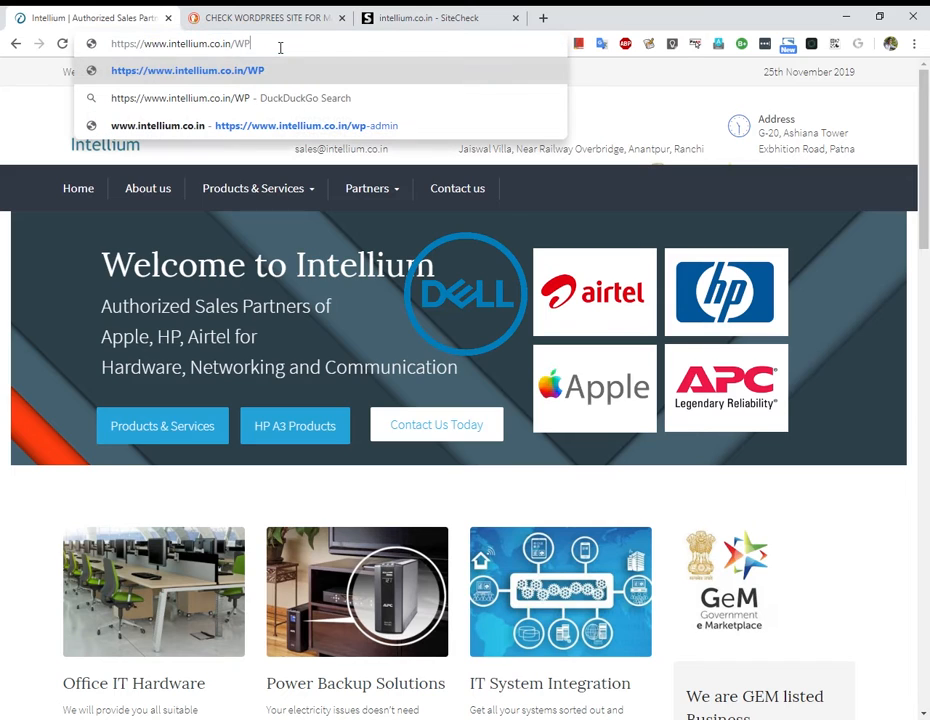
Try the WP-ADMIN and htpl admin paths on the Intellium site.
text(WP-)
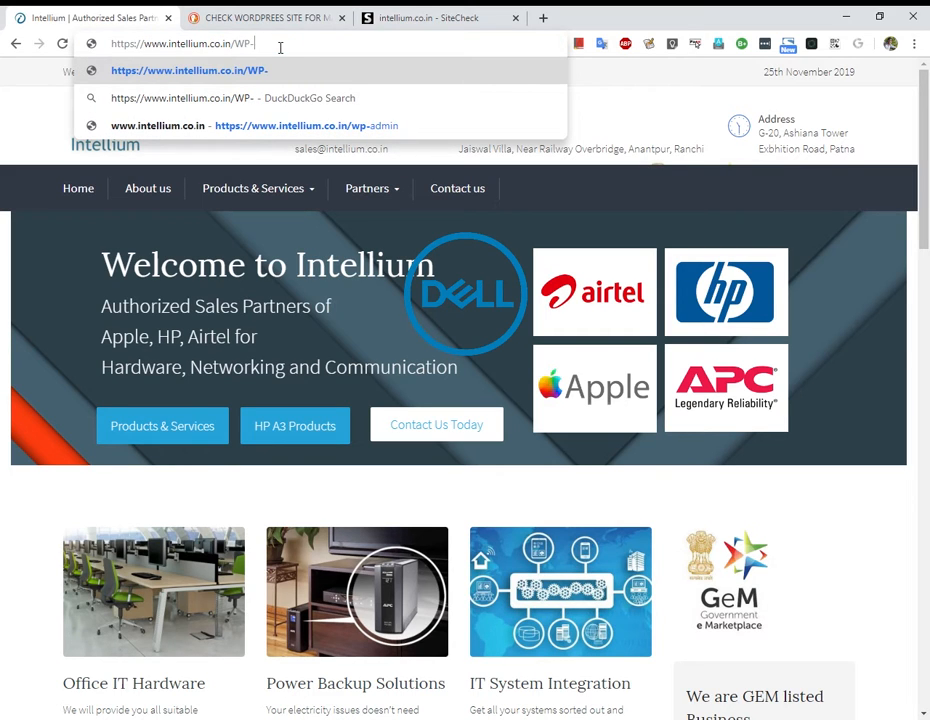
text(ADMIN)
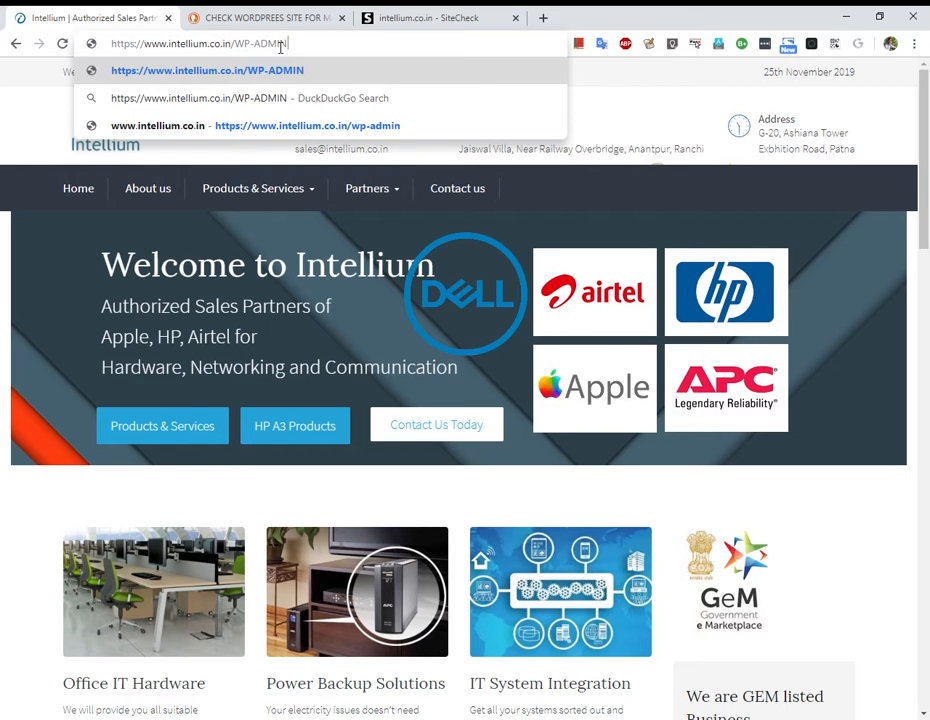
key(Return)
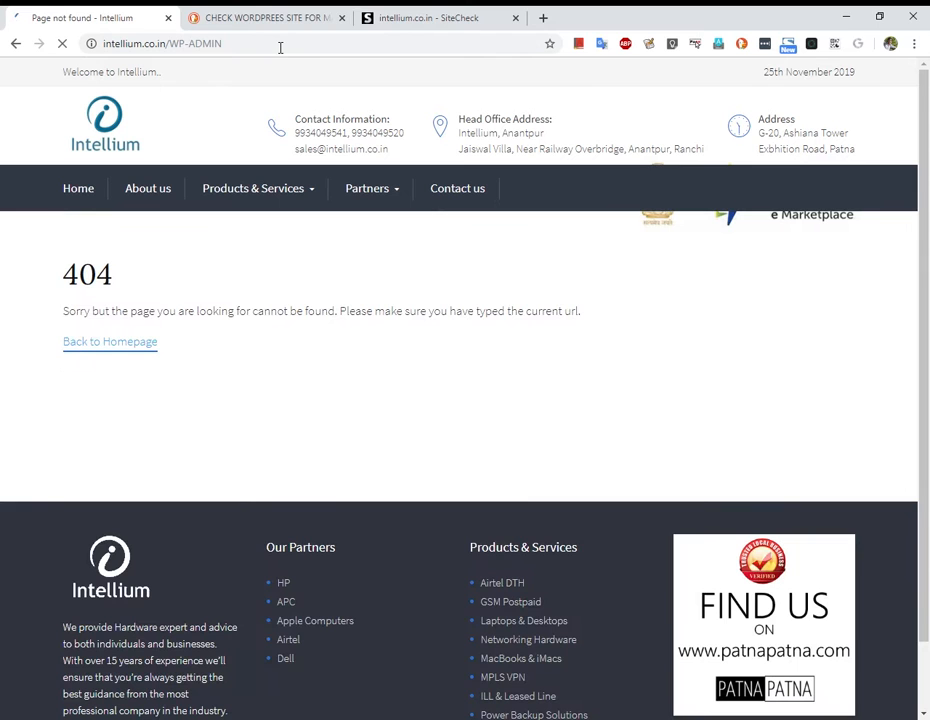
drag(170, 44, 311, 56)
text(htpl)
key(Return)
Replace the path with wp-admin to reach the WordPress login page.
click(311, 56)
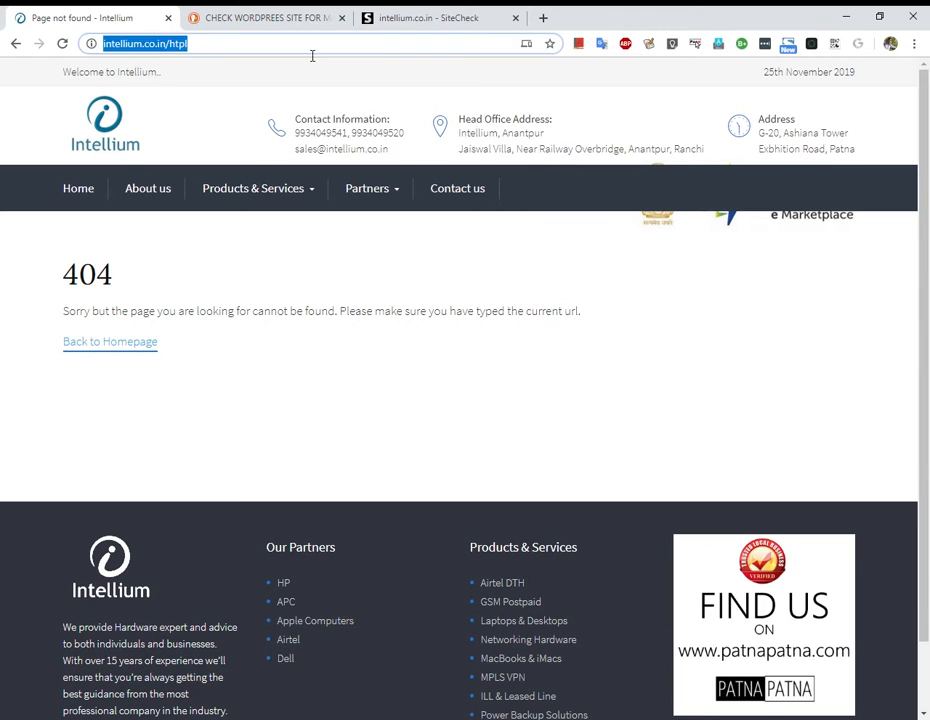
click(303, 56)
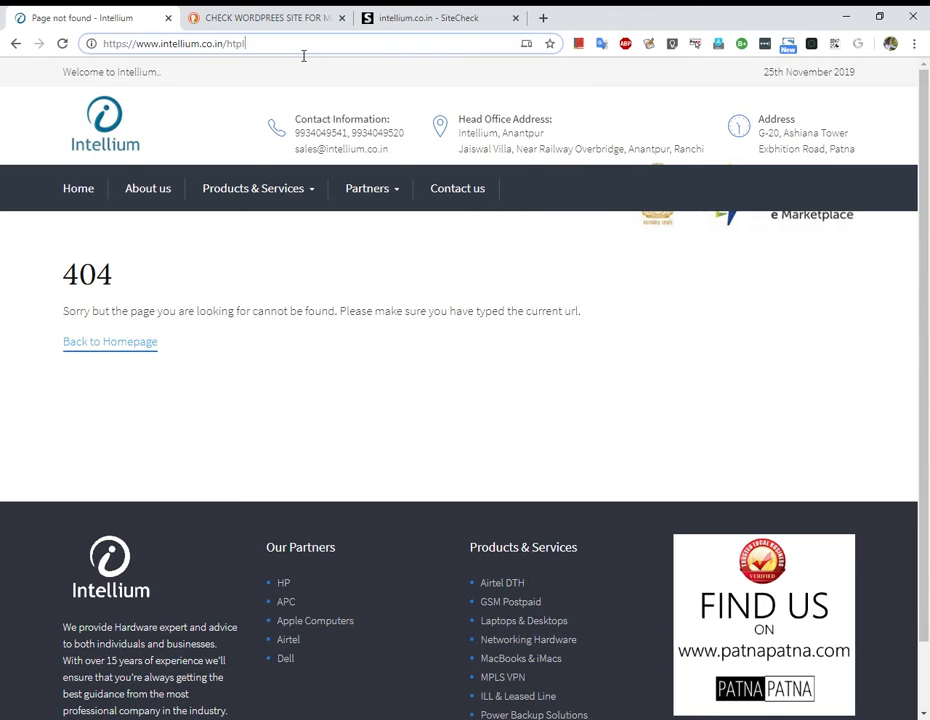
double_click(235, 45)
text(wp-admin)
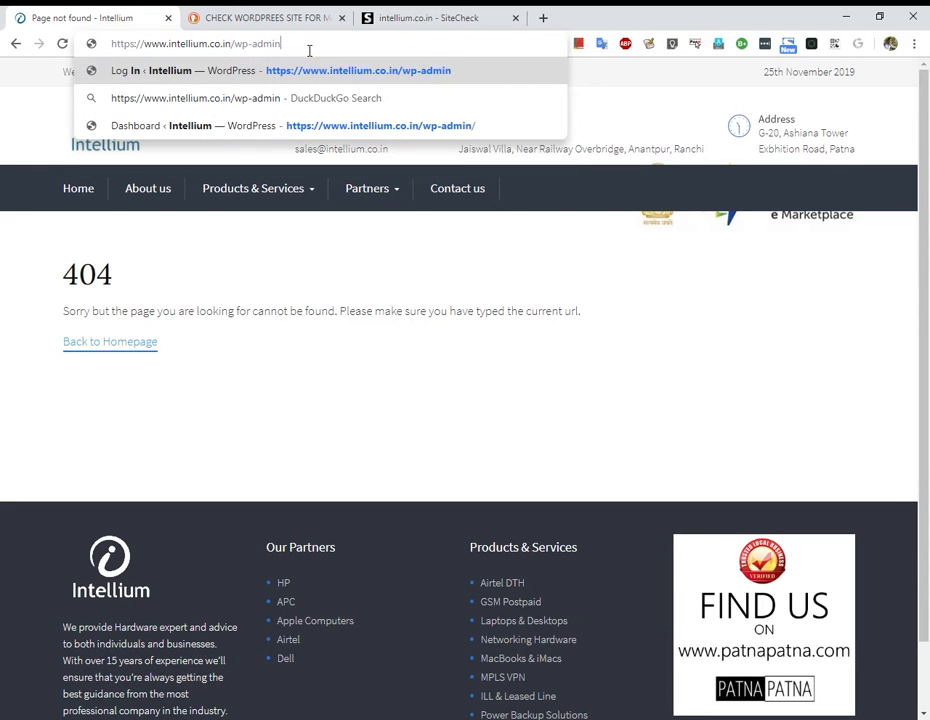
key(Return)
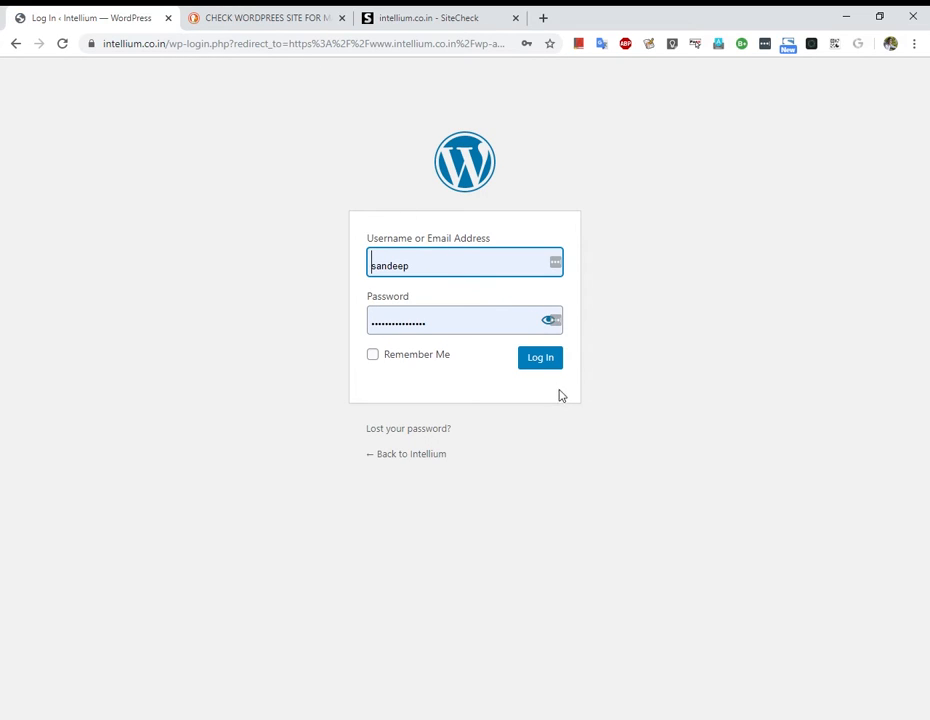
Log in with the autofilled administrator e-mail and confirm the administration e-mail is correct.
drag(453, 268, 236, 243)
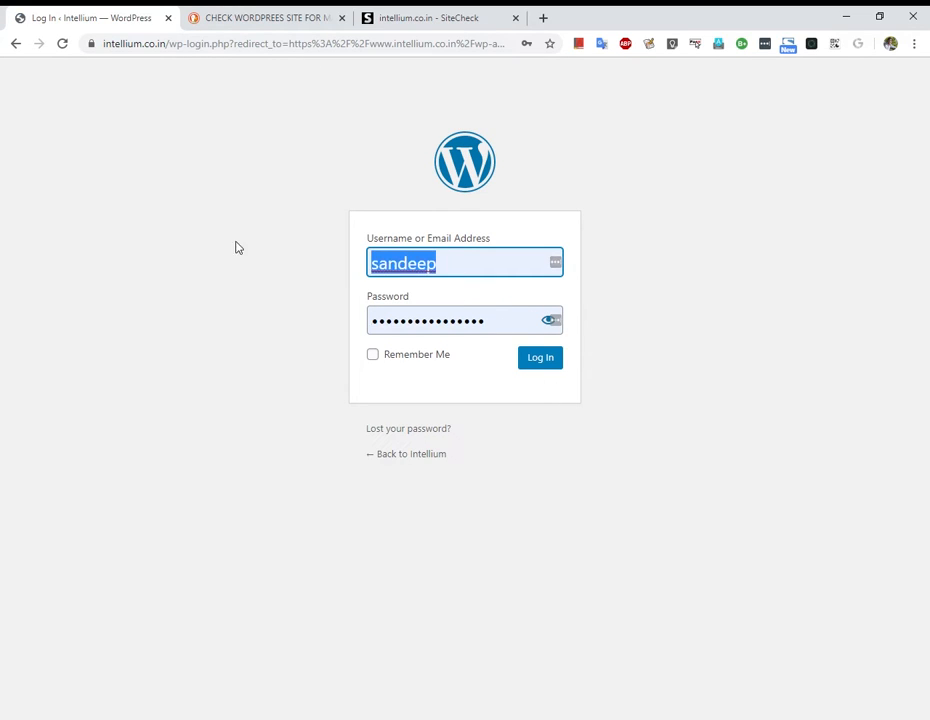
click(446, 344)
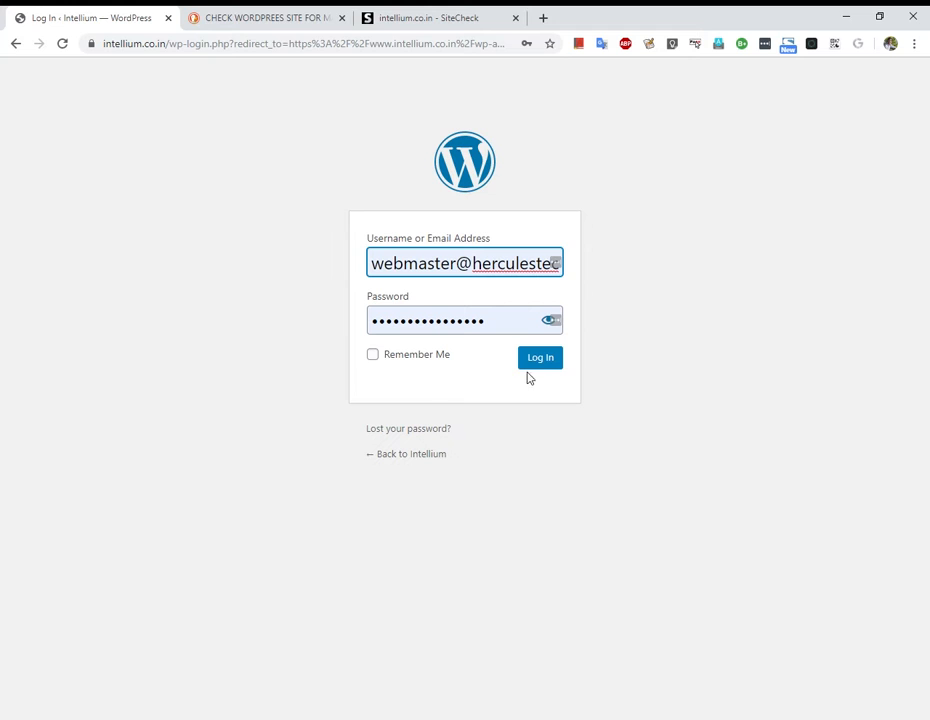
click(541, 360)
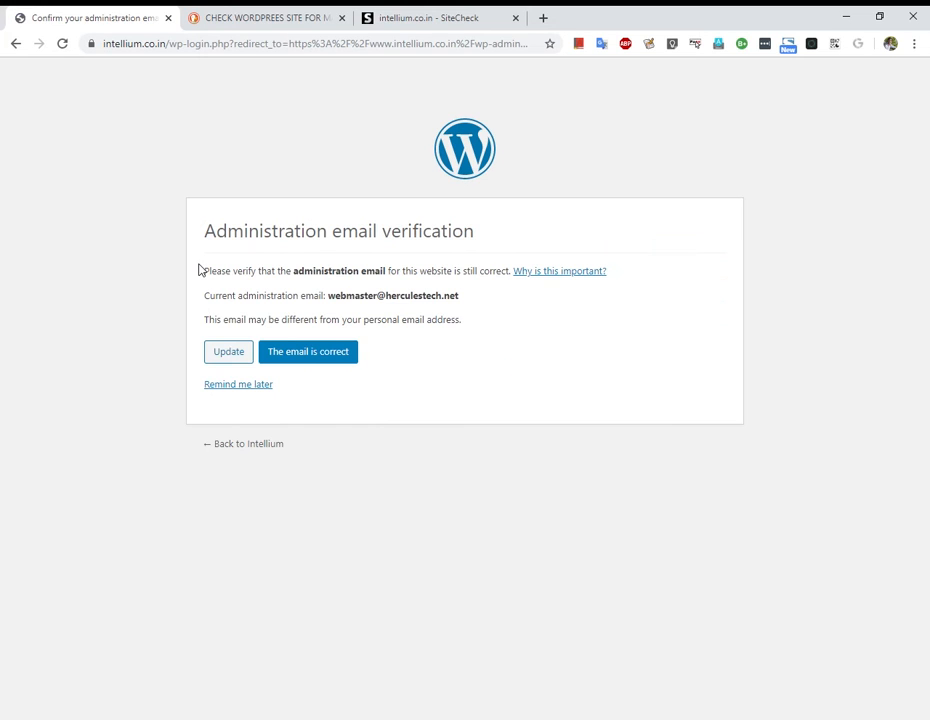
click(334, 359)
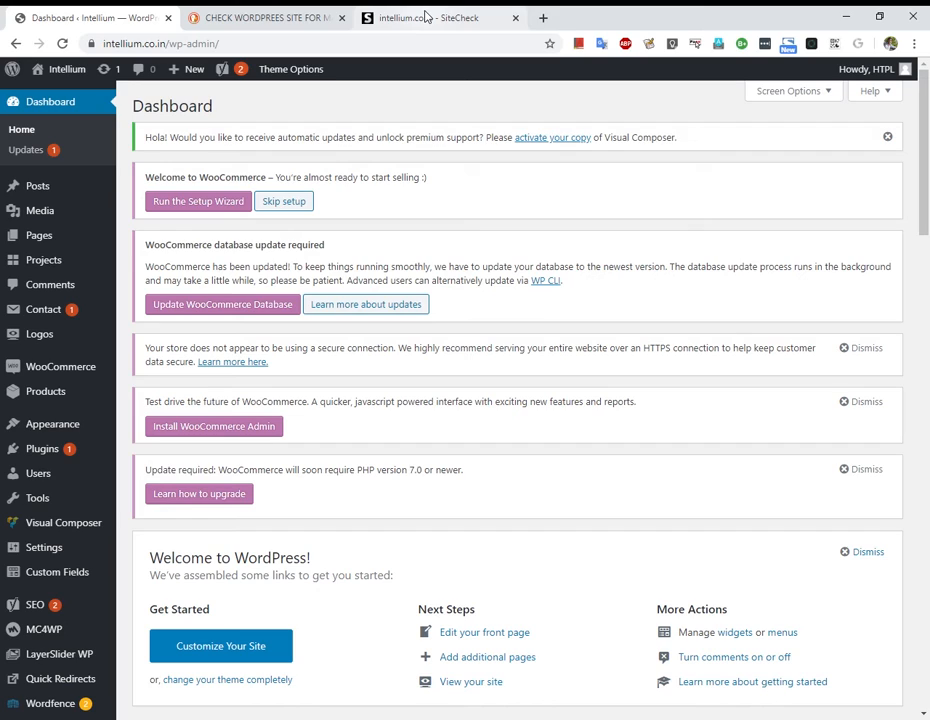
Glance at the SiteCheck results, then return to and scroll the WordPress Dashboard.
click(425, 17)
click(118, 22)
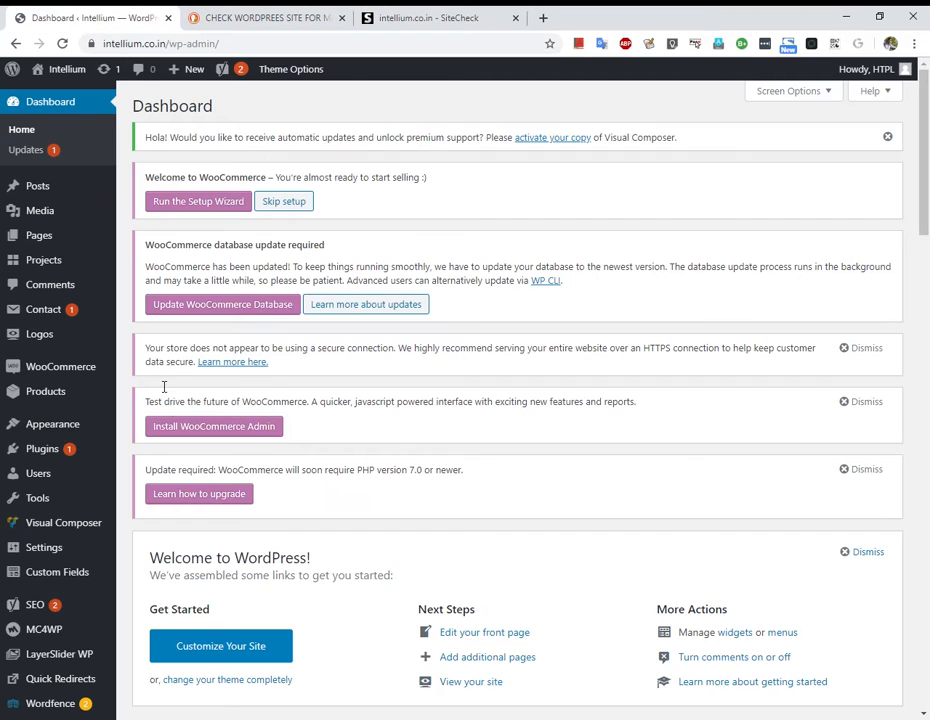
scroll(160, 450, down, 2)
scroll(150, 530, down, 3)
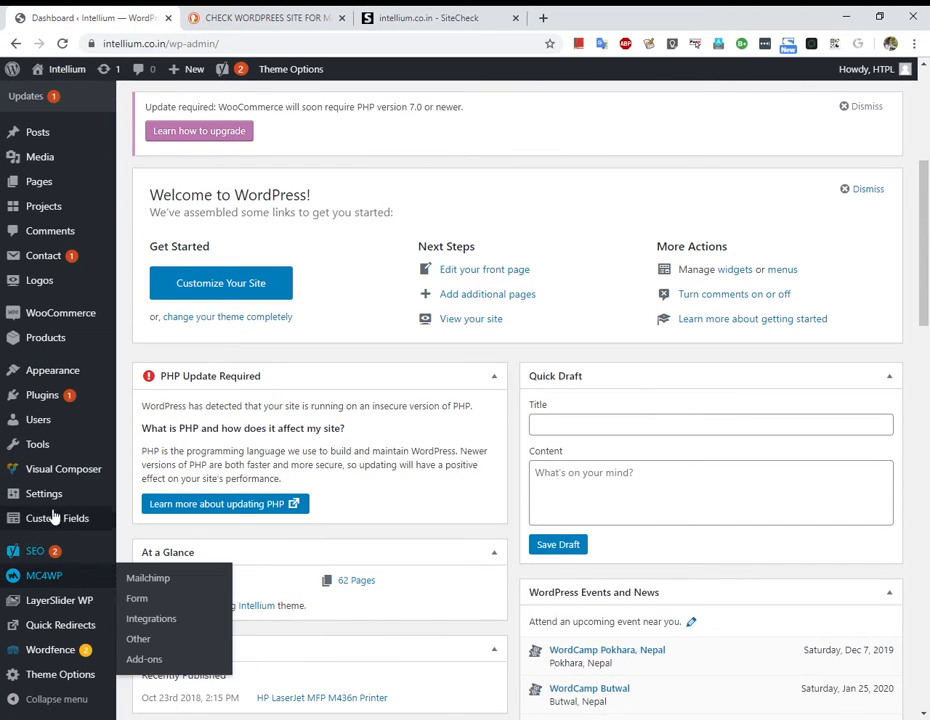
scroll(55, 400, up, 2)
scroll(52, 387, up, 1)
Open Updates: WordPress 5.3 is current, WPBakery 5.0.1 has 6.0.5 available.
click(50, 150)
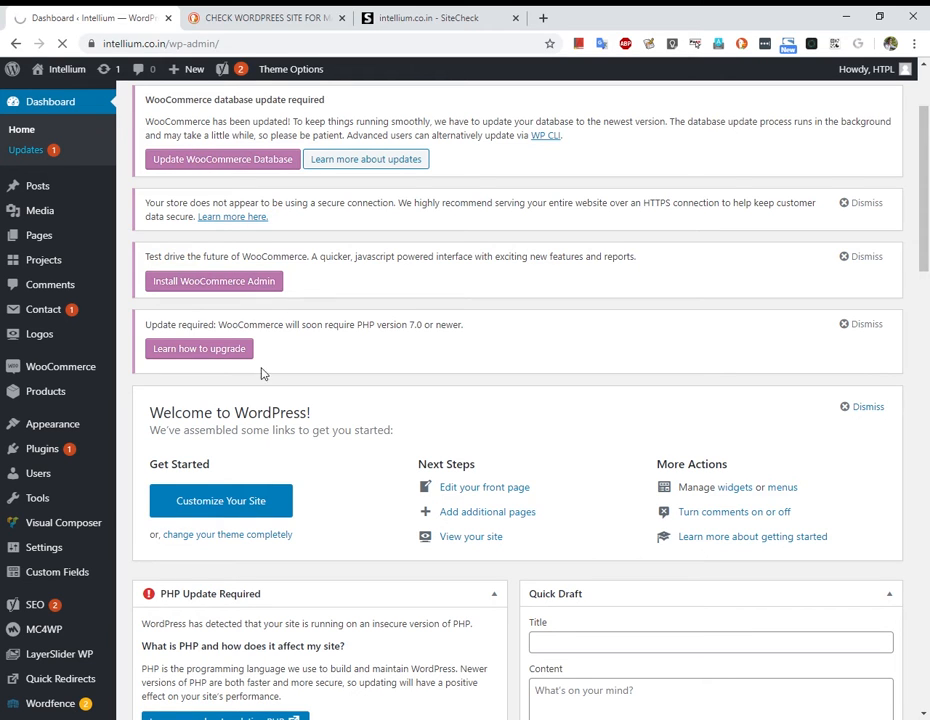
scroll(340, 485, down, 2)
scroll(340, 485, up, 4)
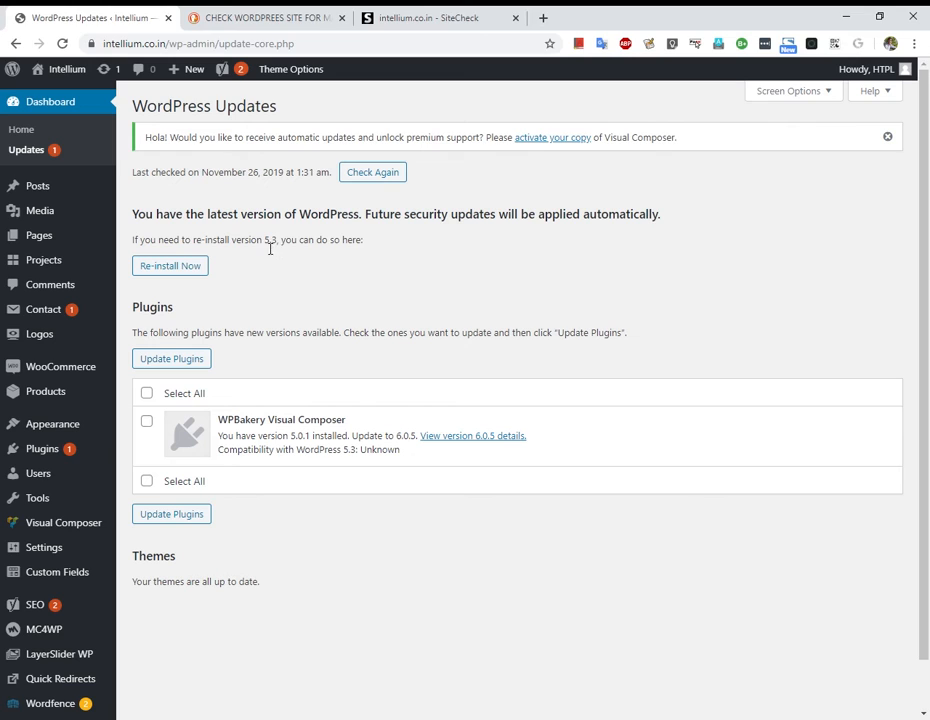
drag(264, 242, 379, 246)
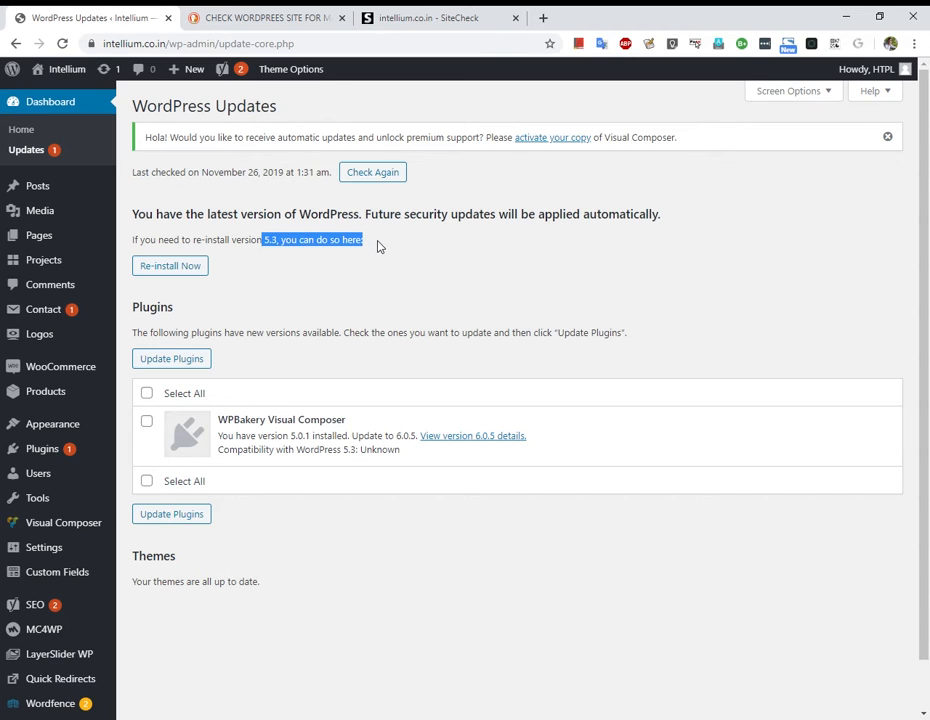
click(247, 250)
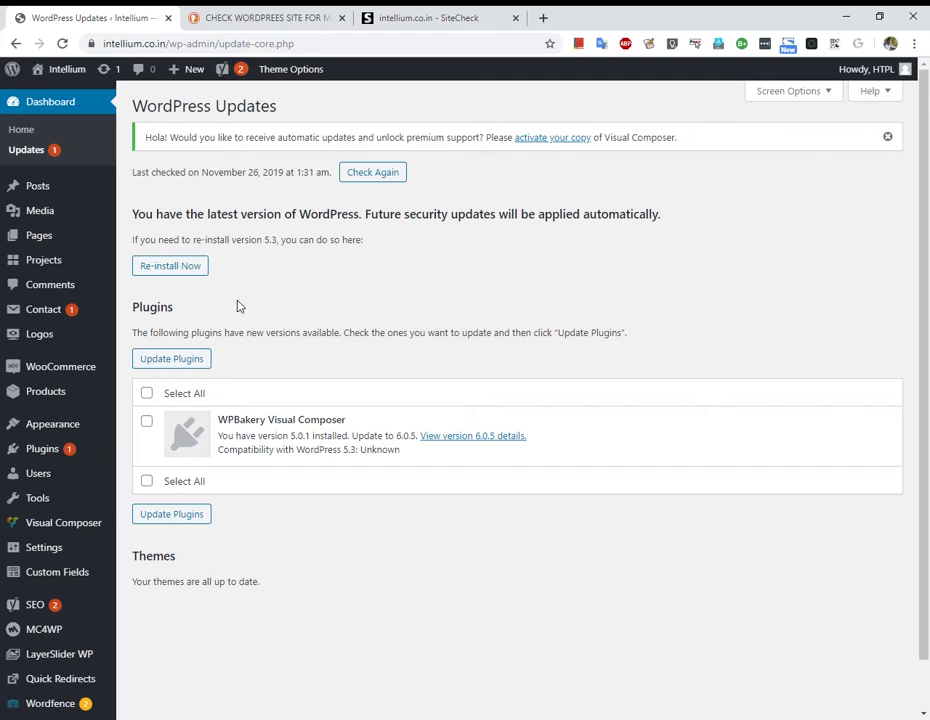
scroll(60, 500, down, 1)
mouse_move(68, 663)
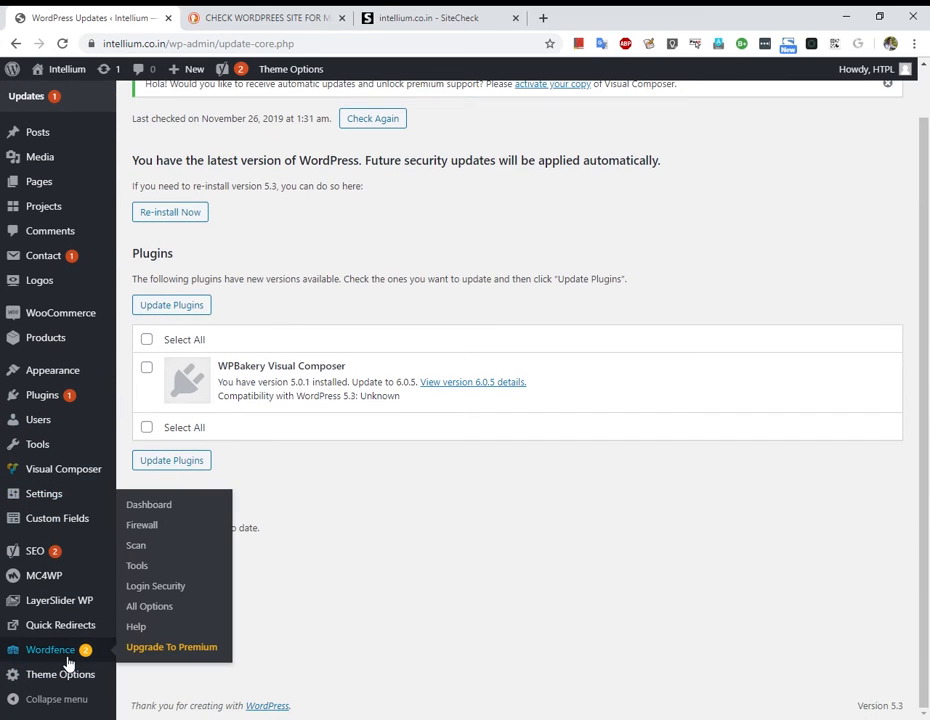
Open the Wordfence Dashboard, decline the Live Traffic change, and view the 3 latest scan issues.
click(157, 510)
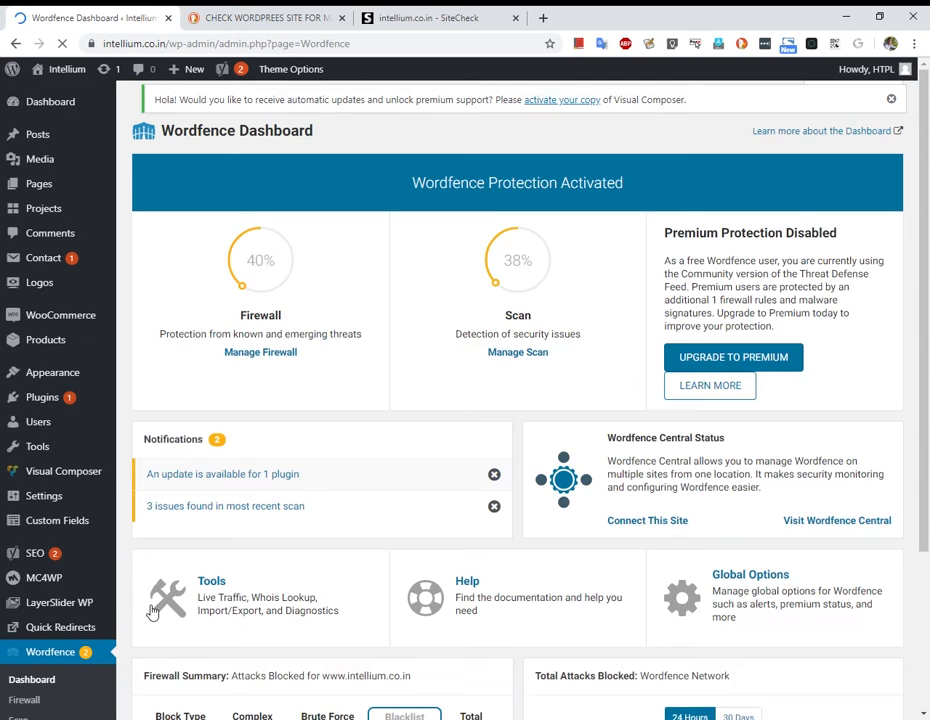
scroll(431, 549, down, 3)
scroll(412, 402, up, 1)
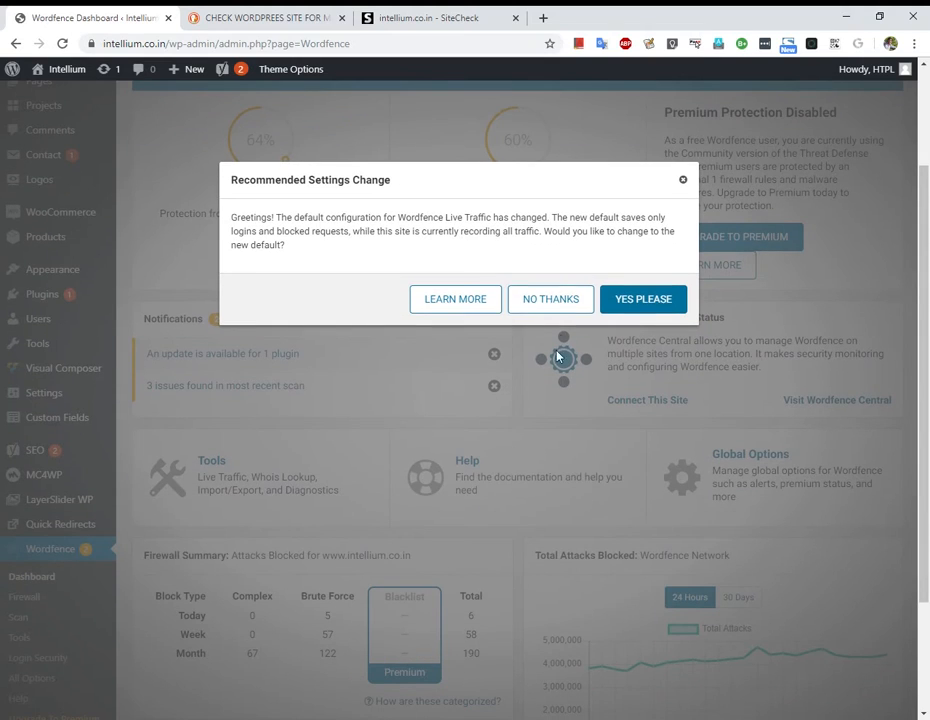
click(551, 303)
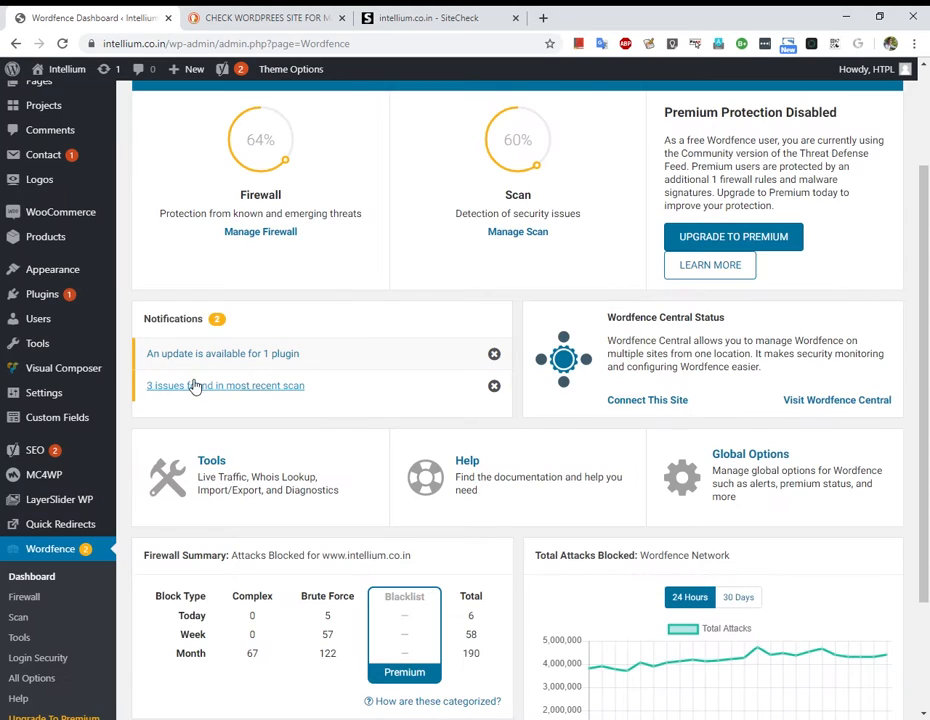
click(206, 392)
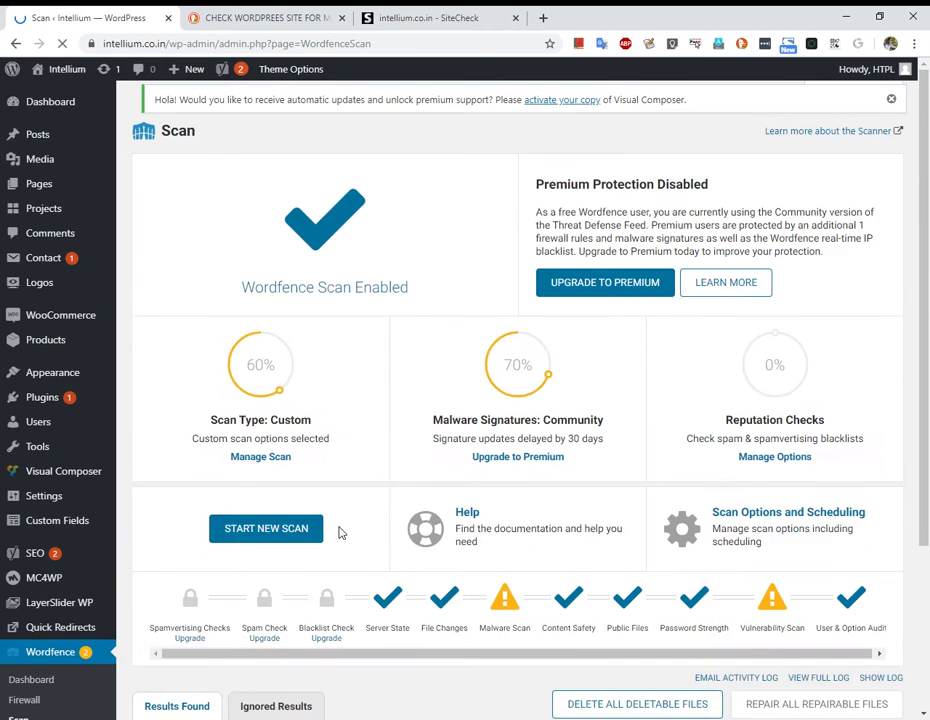
Expand the details of the wp-content/themes/broker/functions.php backdoor result.
scroll(342, 531, down, 3)
scroll(308, 457, down, 3)
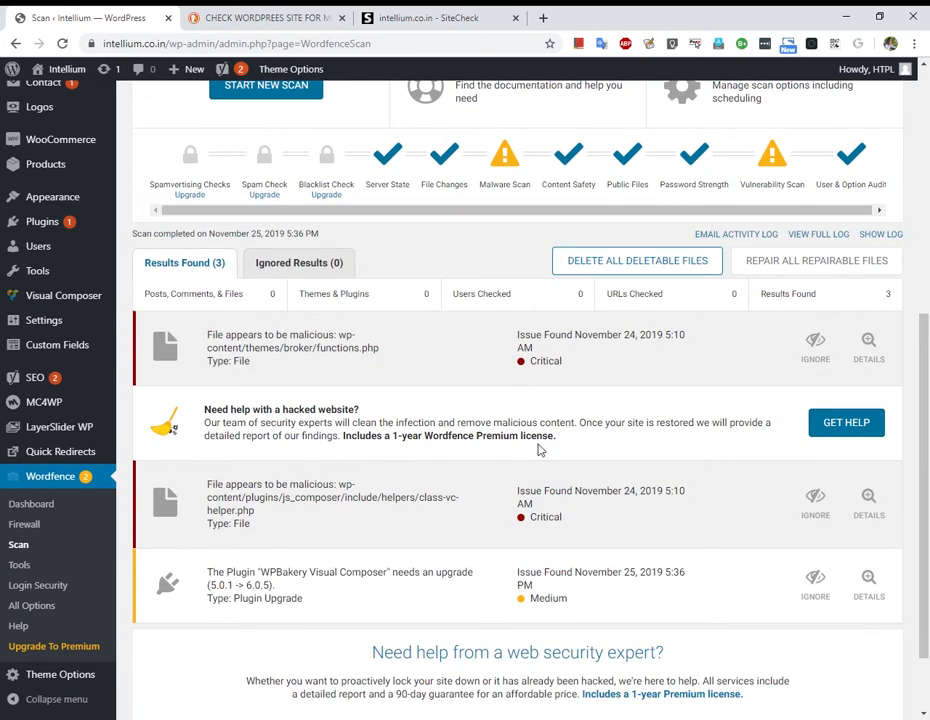
click(383, 347)
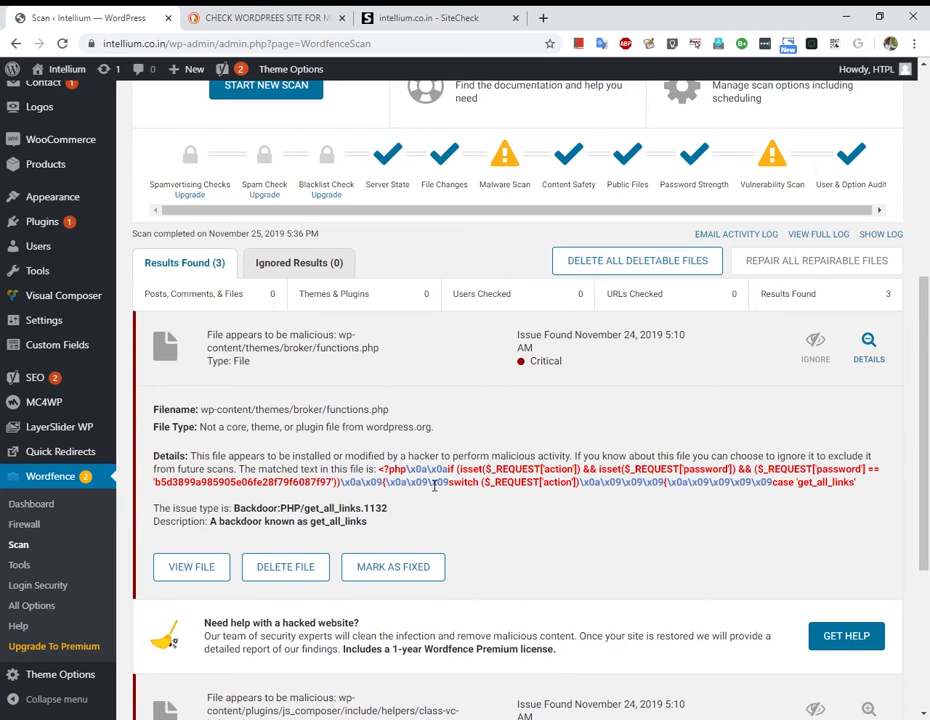
Select the matched malicious code and the infected functions.php file path.
drag(385, 476, 858, 490)
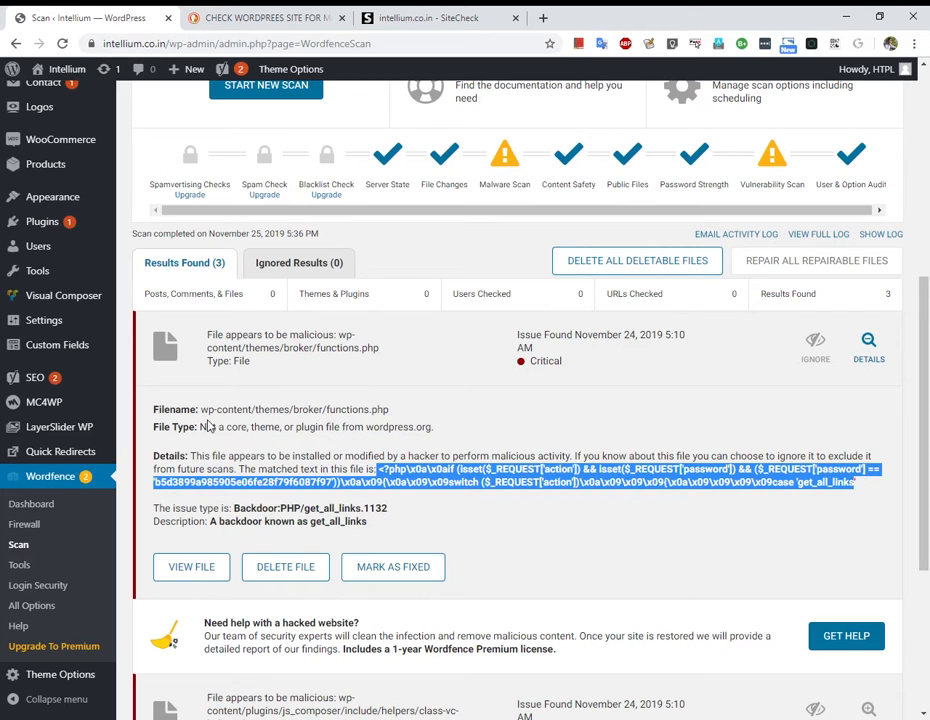
drag(203, 412, 393, 417)
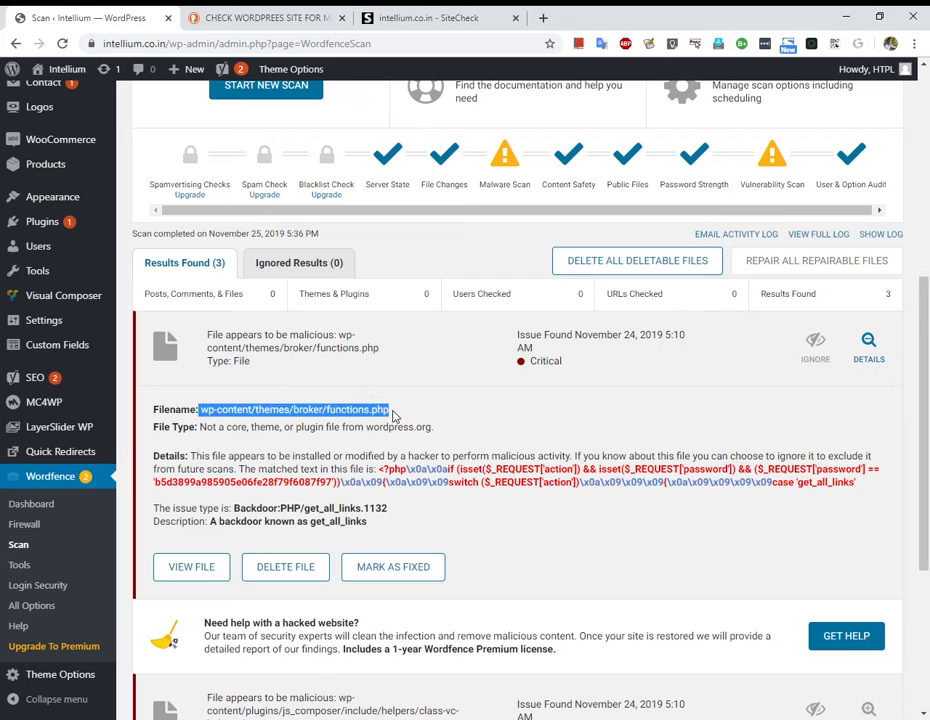
click(215, 417)
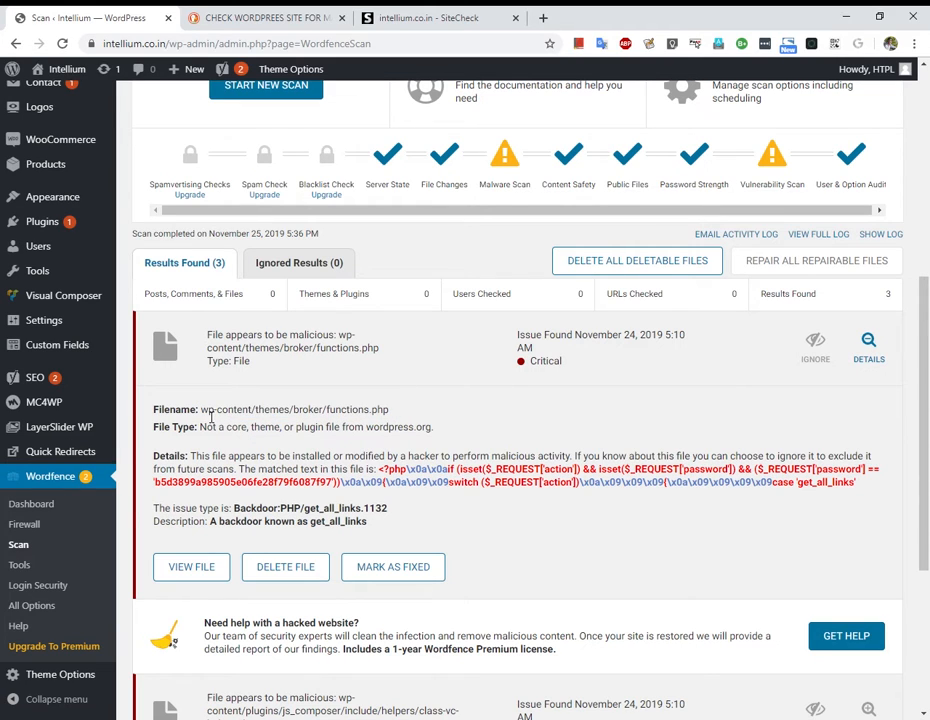
drag(381, 476, 855, 484)
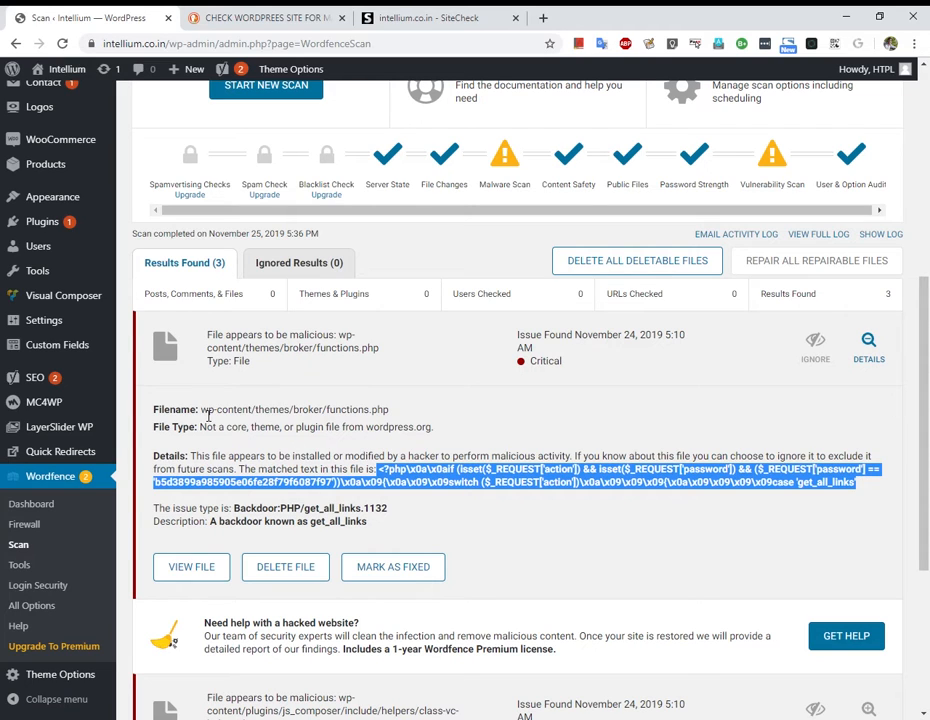
drag(203, 410, 390, 411)
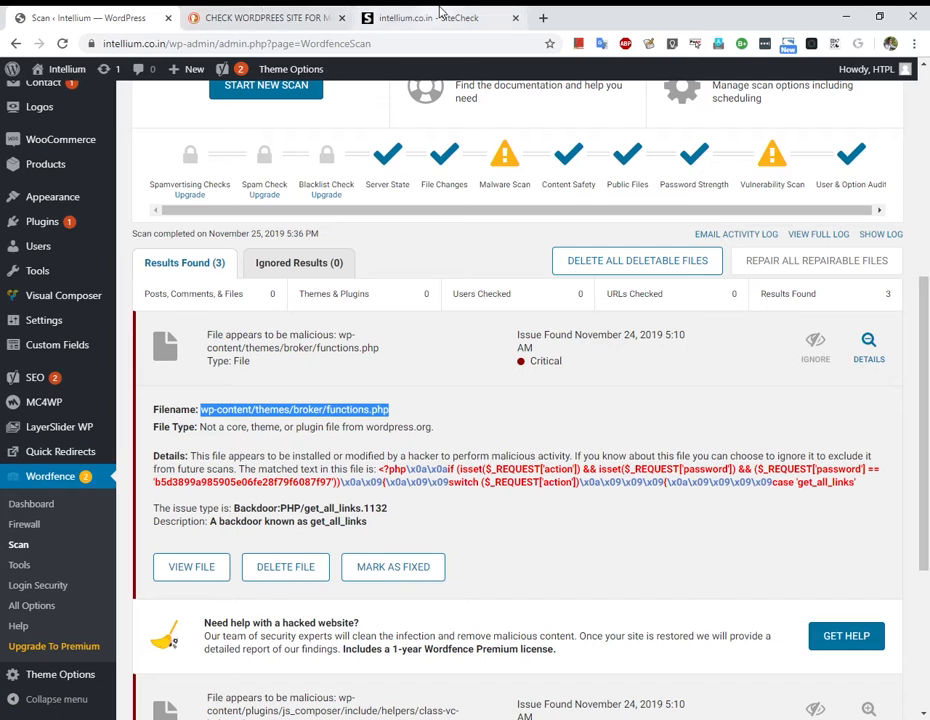
click(287, 15)
Go to the secure.htplhost.com:2031 CentOS Web Panel login and attempt to sign in.
click(295, 46)
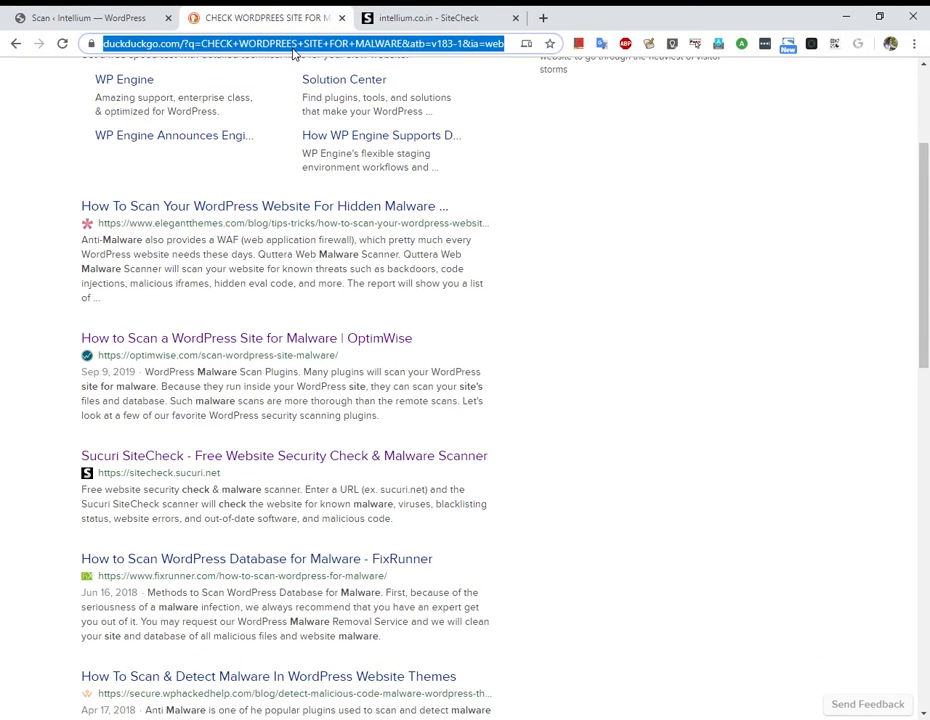
text(secure.htplhost.com:2031)
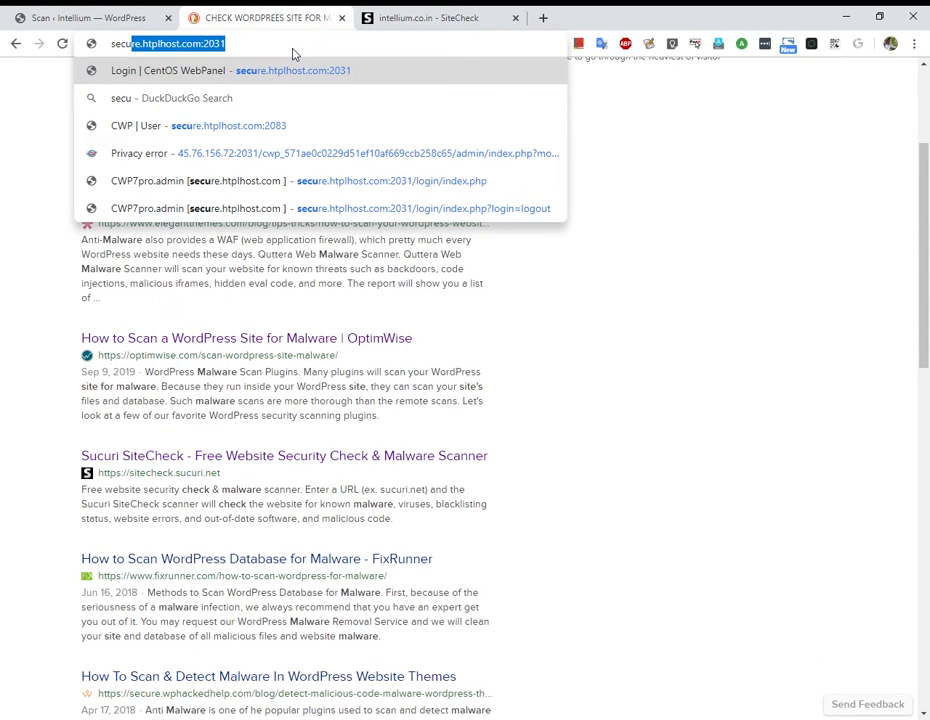
key(Return)
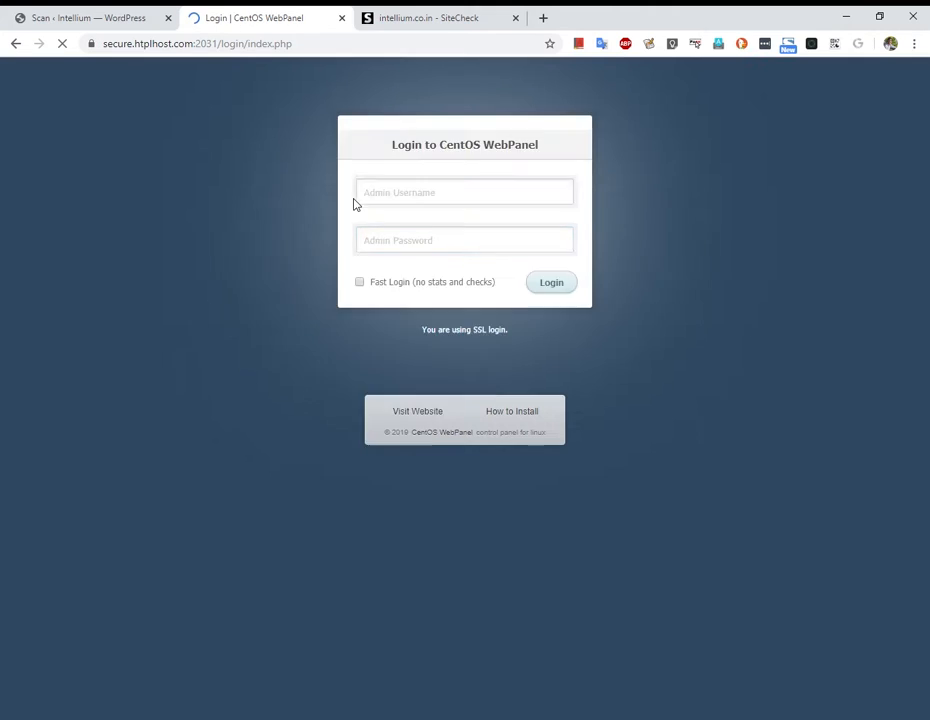
click(572, 344)
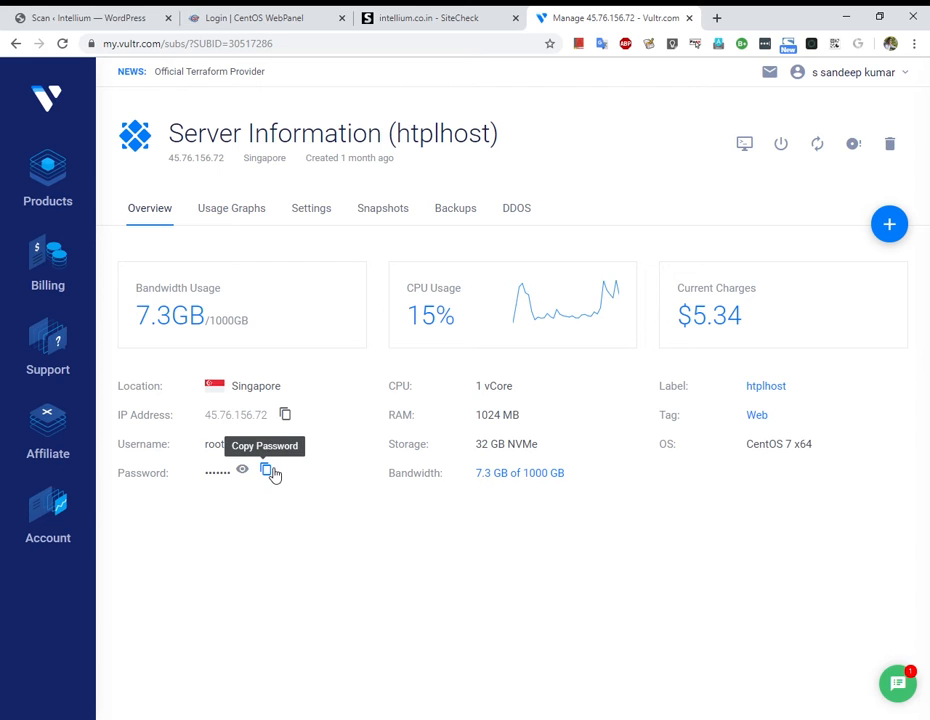
Check the SiteCheck tab, then return to the control panel login.
click(469, 12)
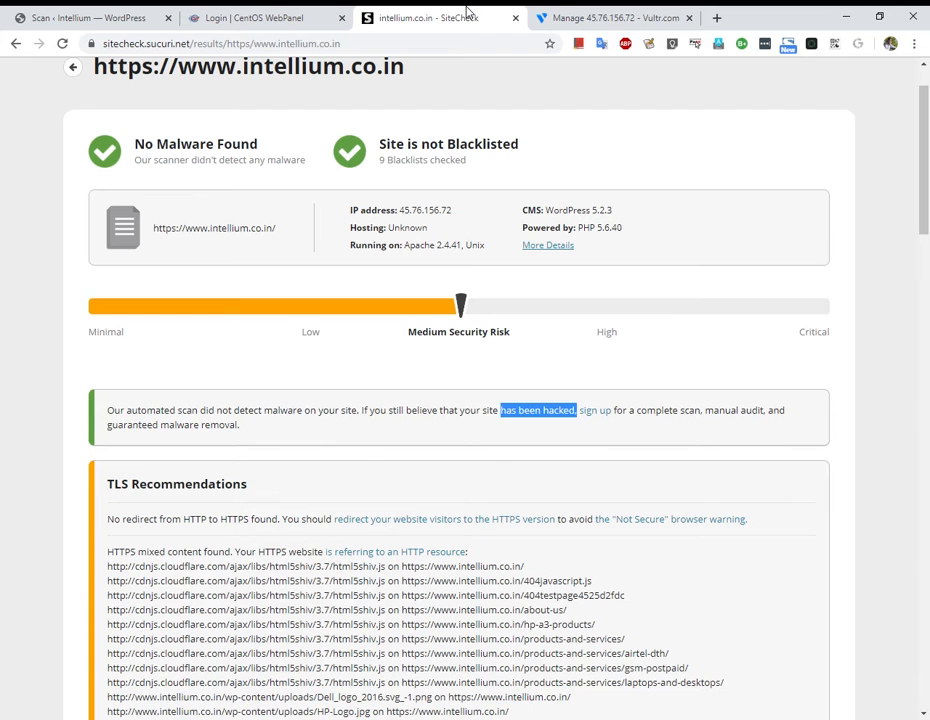
click(587, 12)
click(240, 17)
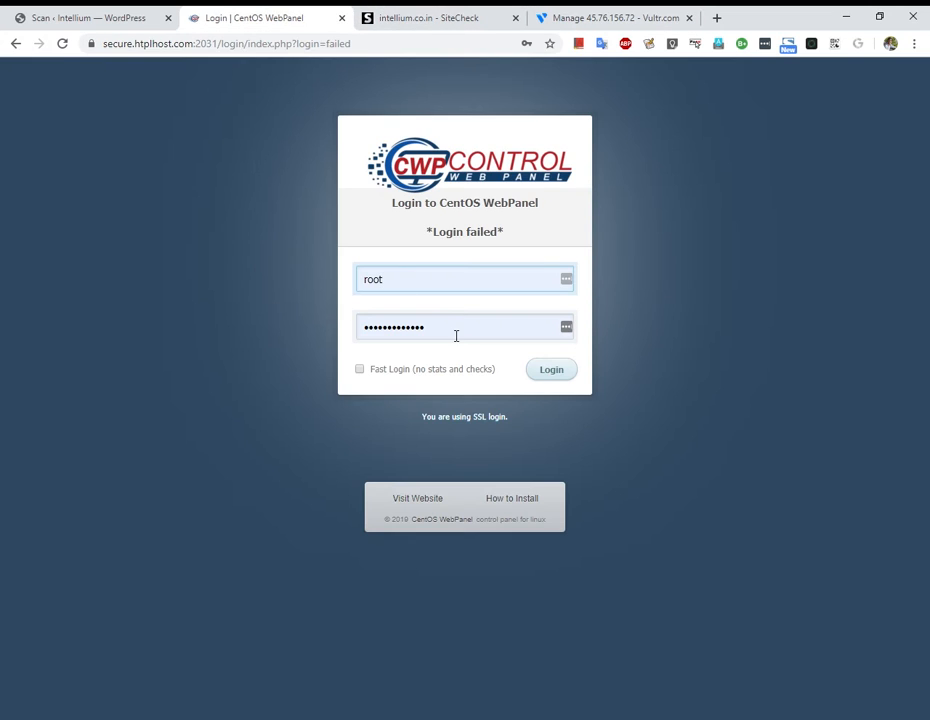
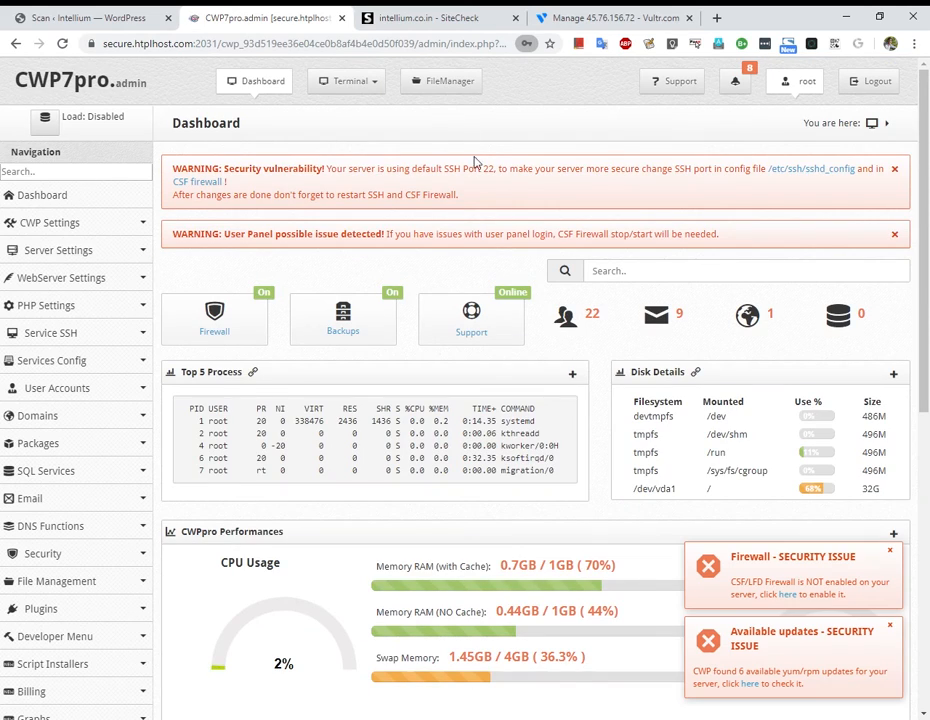
Search the navigation menu for 'file' and launch Advanced File Manager in a new tab.
click(131, 179)
text(lis)
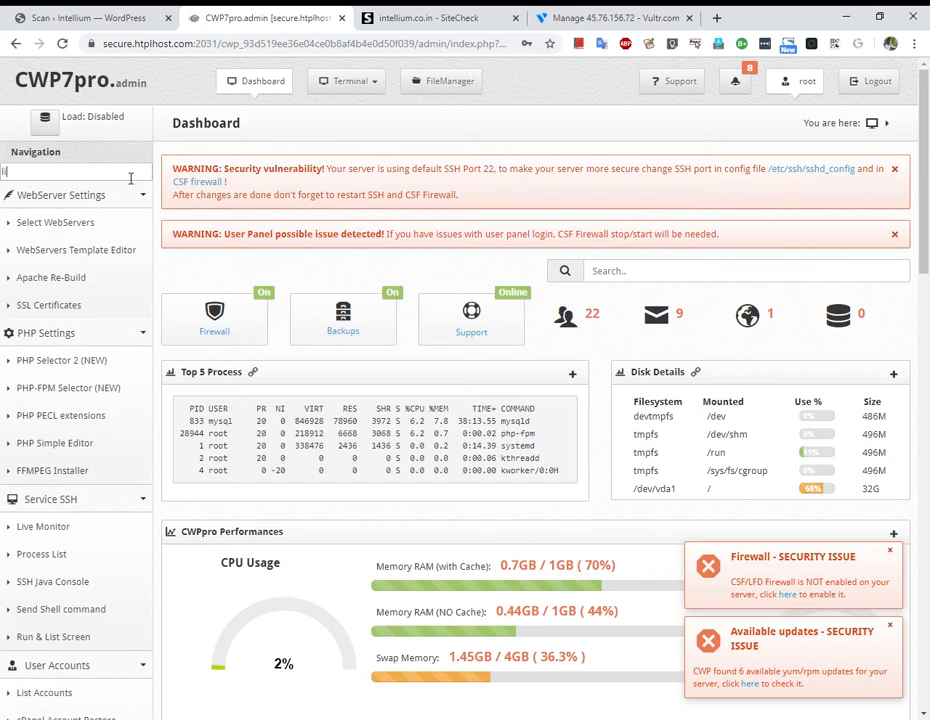
key(BackSpace)
key(BackSpace)
key(BackSpace)
text(file)
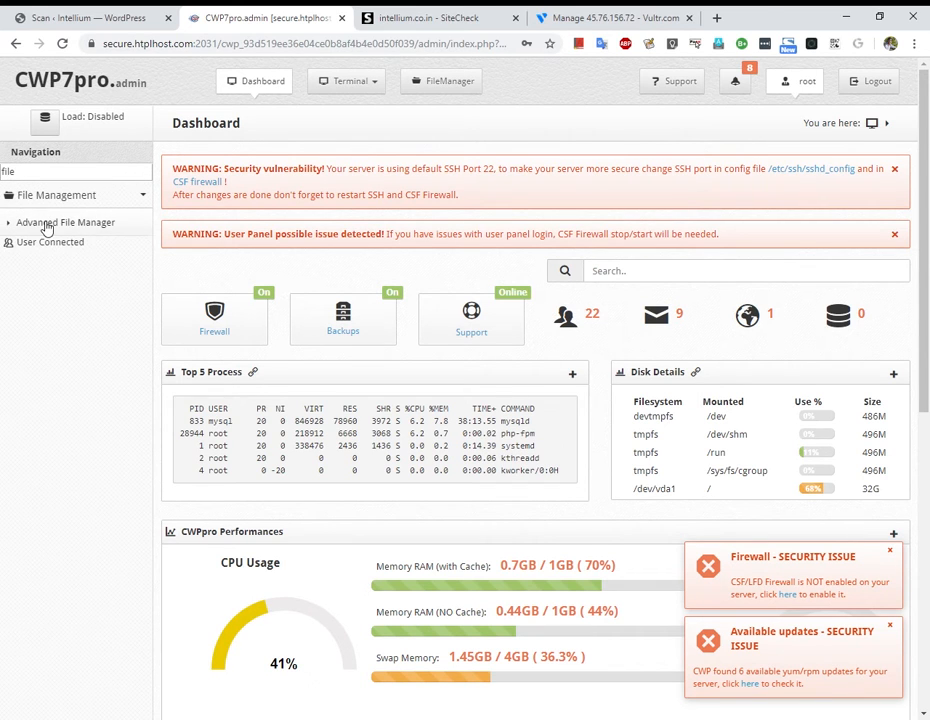
click(46, 224)
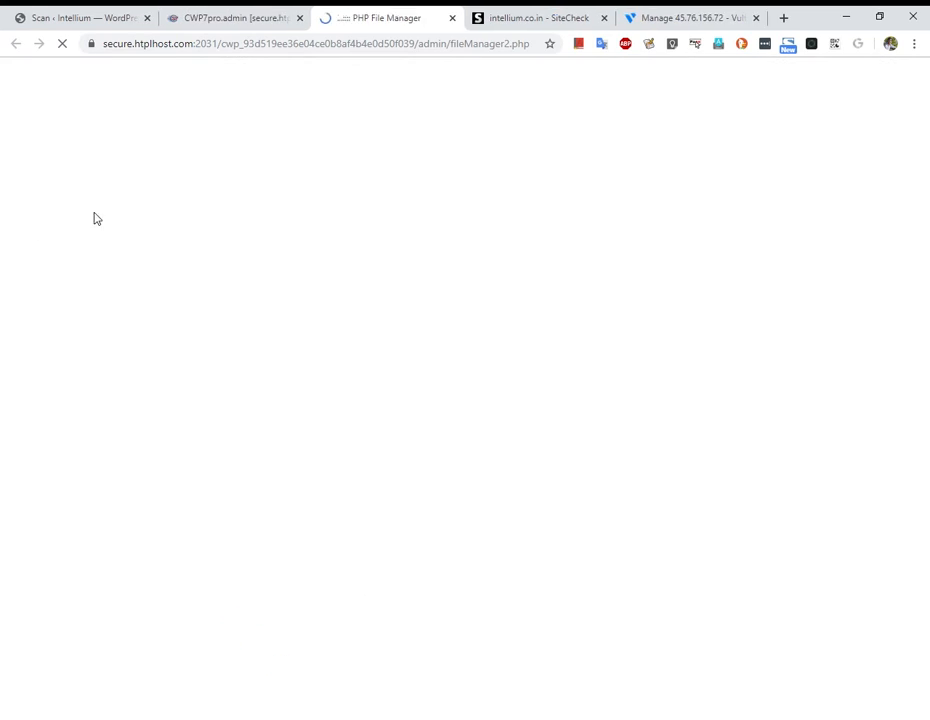
Select the infected file's path in the Wordfence scan report for reference.
click(205, 14)
click(90, 17)
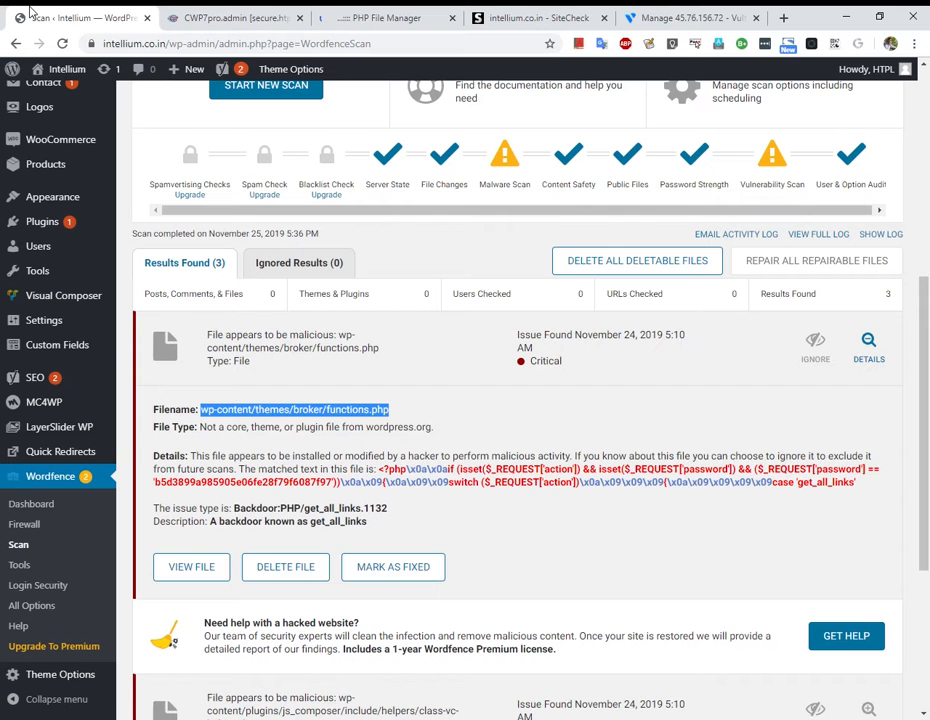
drag(202, 411, 390, 411)
click(385, 17)
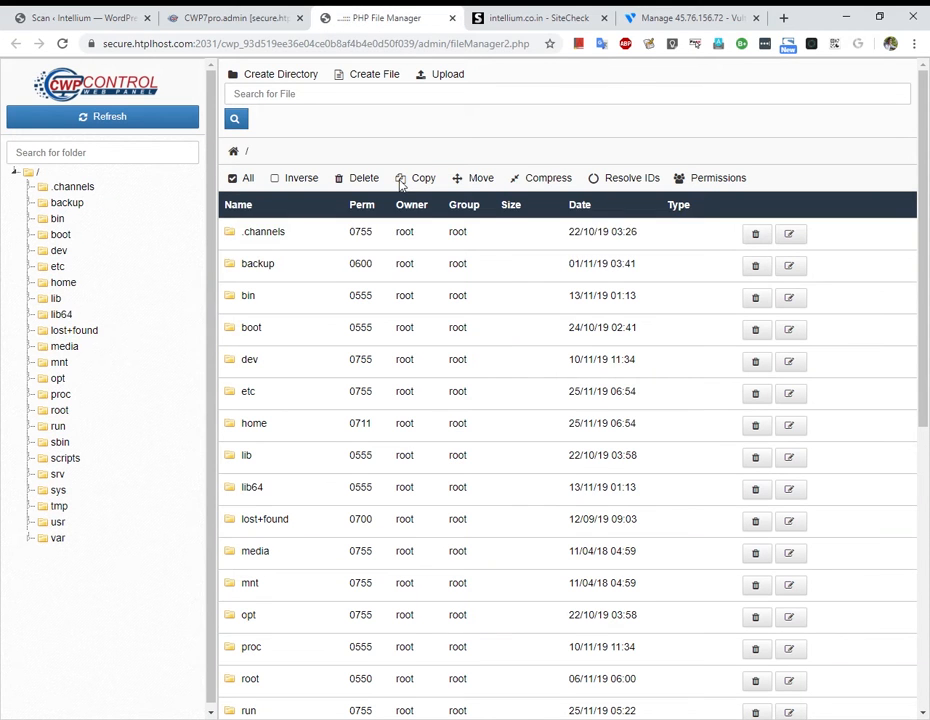
Expand the folder tree through home, intellium and public_html down to wp-content.
click(31, 284)
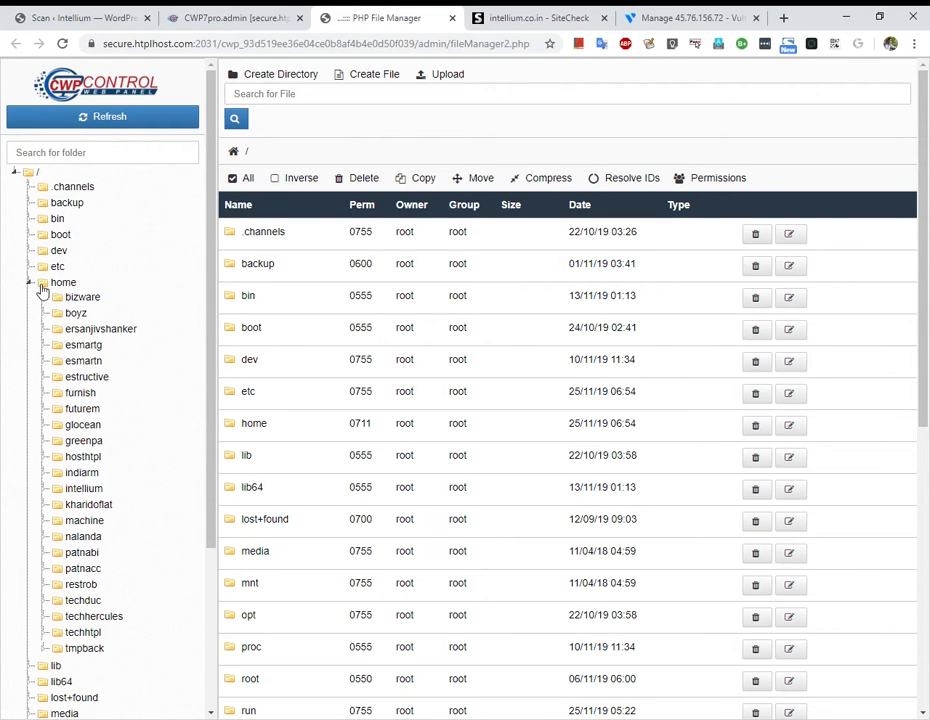
click(62, 12)
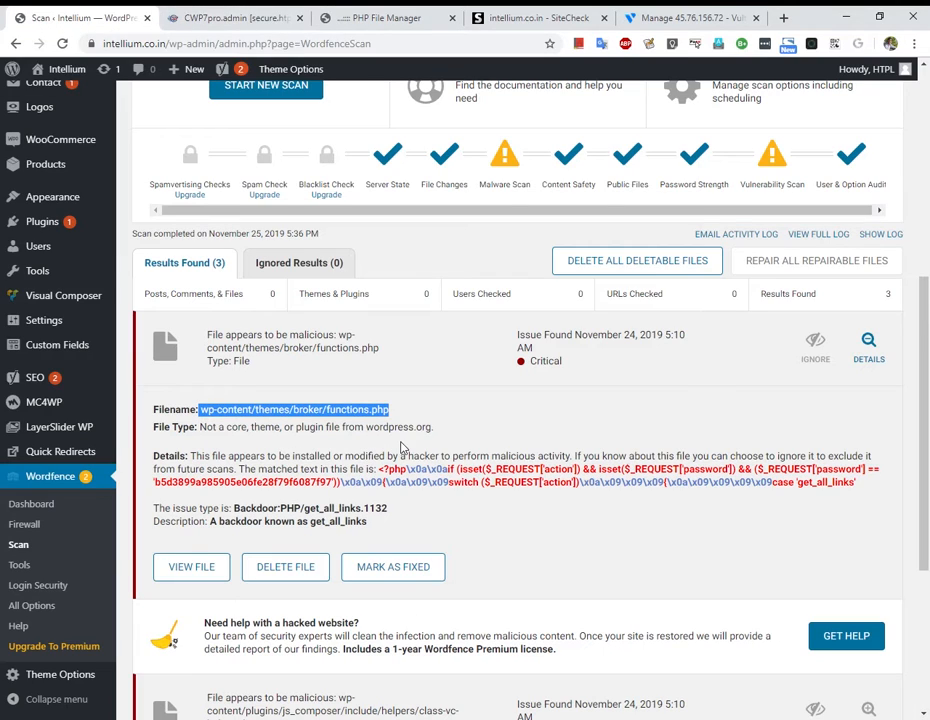
click(385, 17)
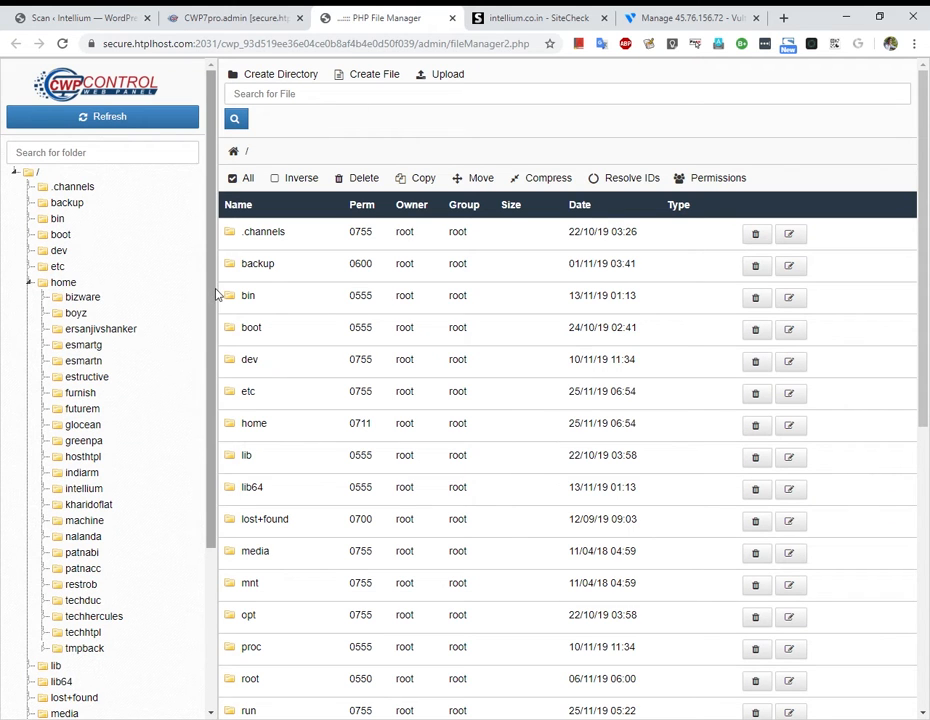
drag(216, 293, 210, 326)
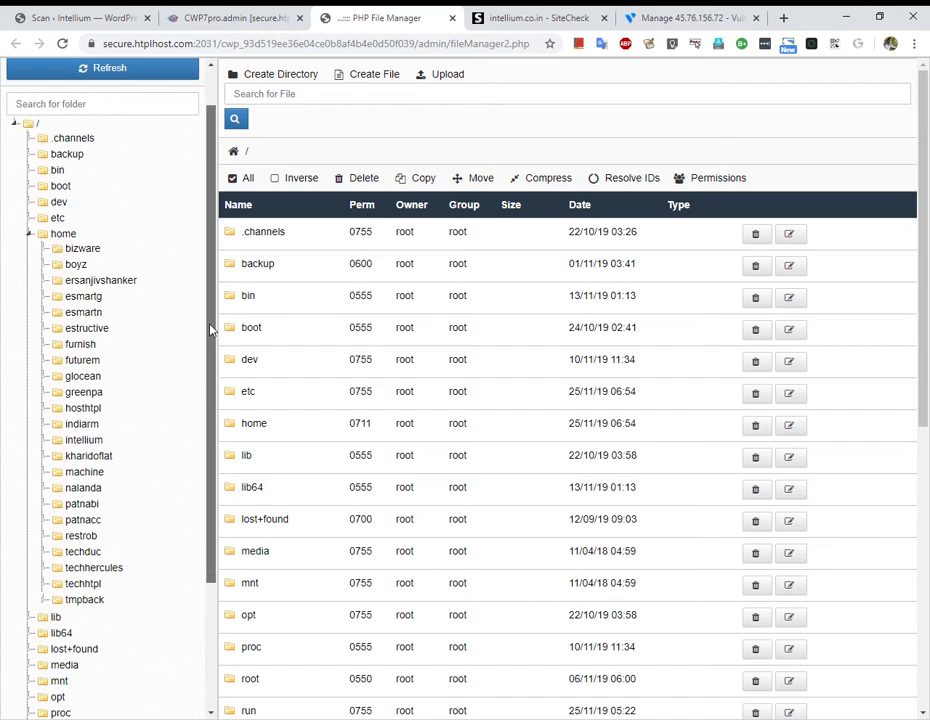
click(44, 440)
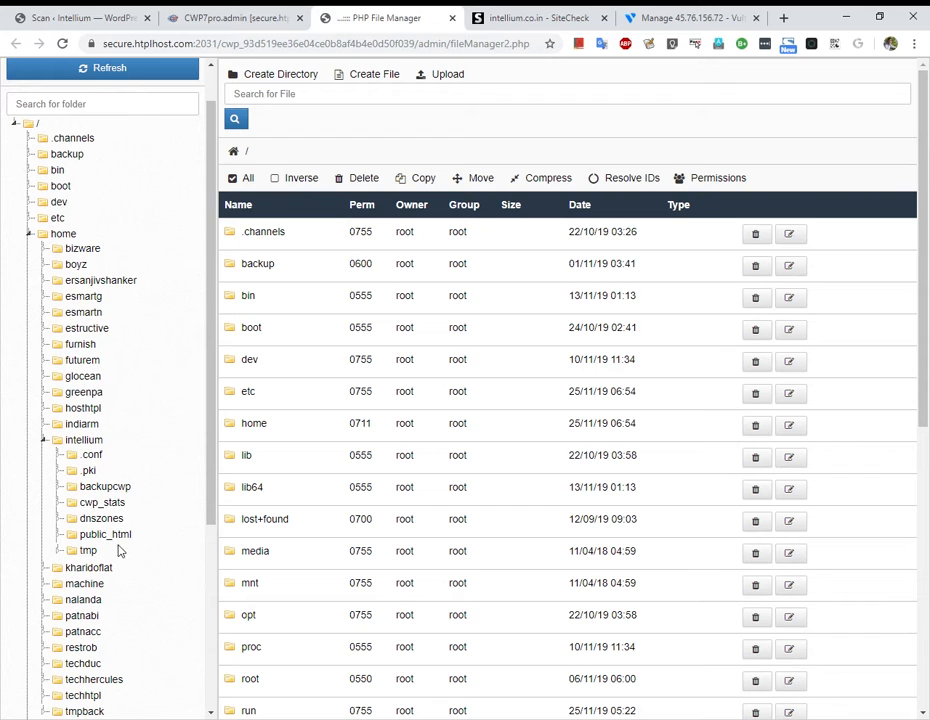
click(60, 535)
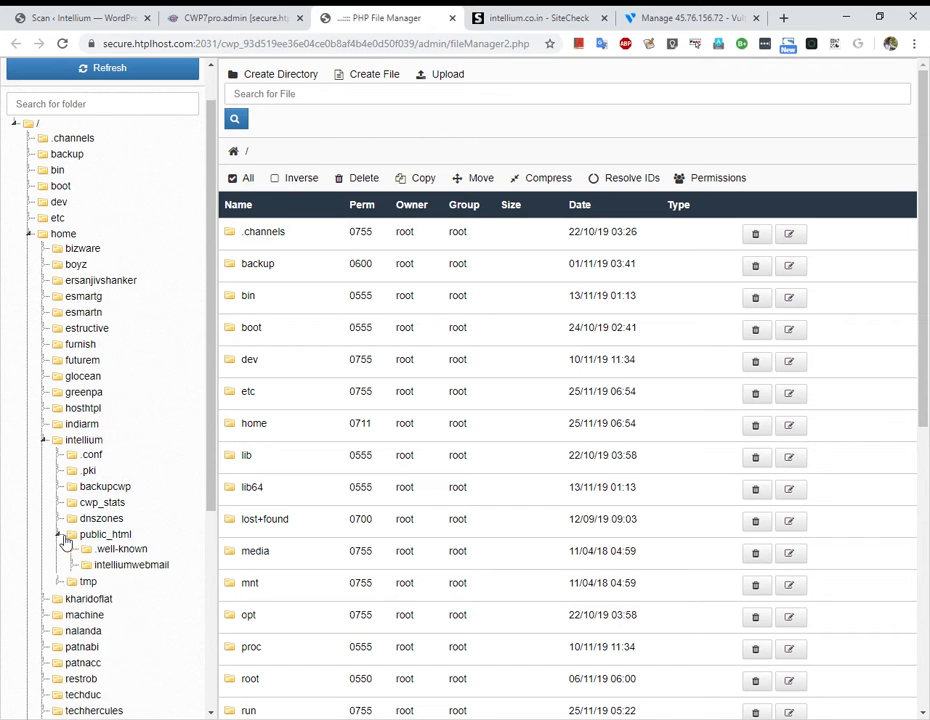
scroll(63, 540, down, 2)
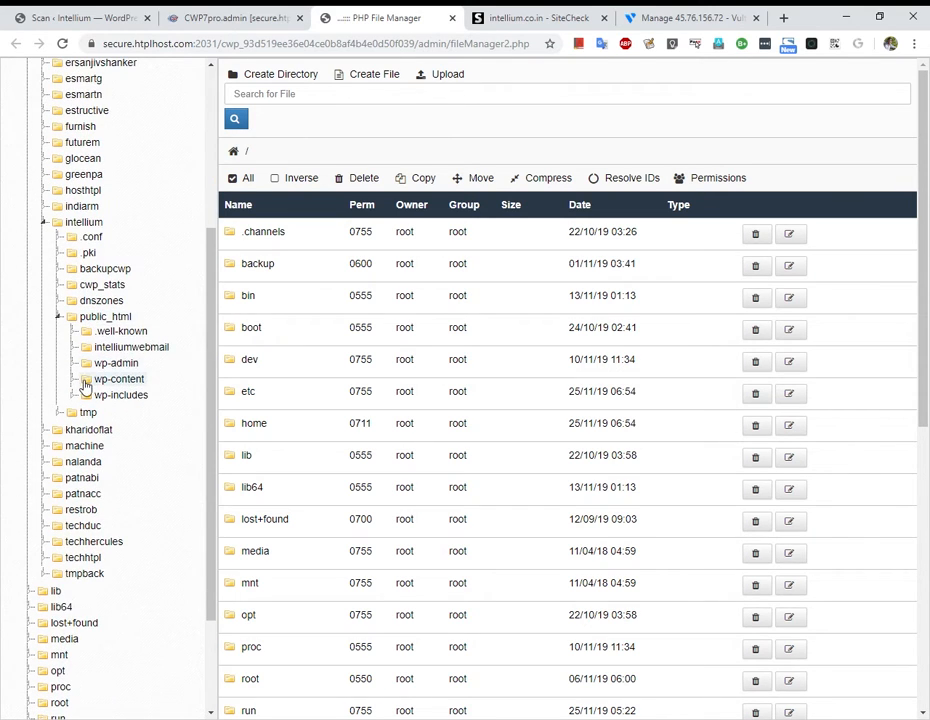
click(82, 386)
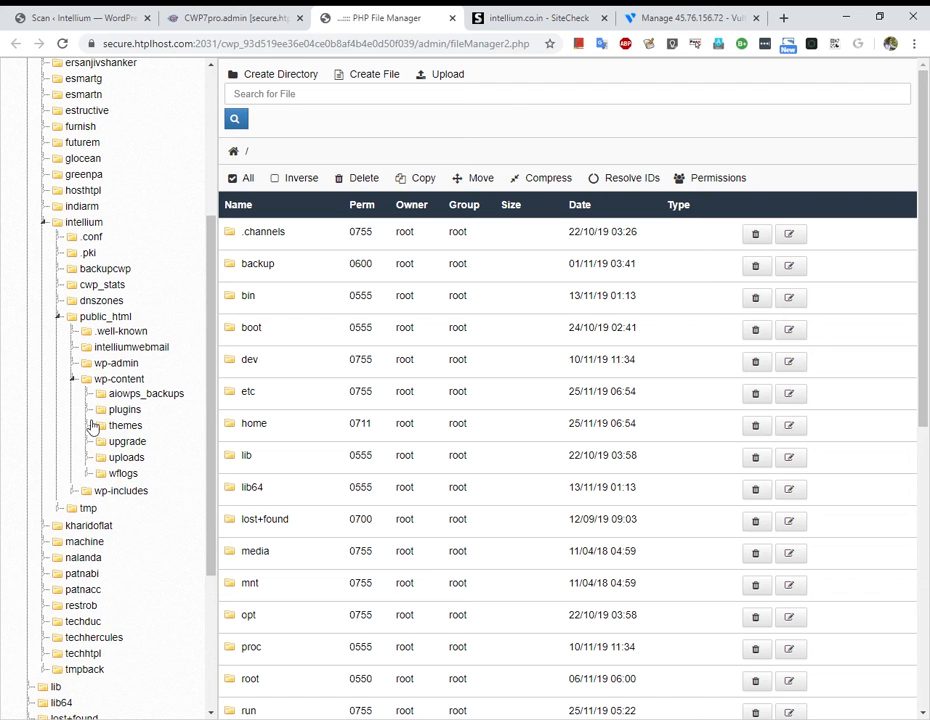
Expand the themes folder, the broker theme and its admin subfolder.
click(95, 17)
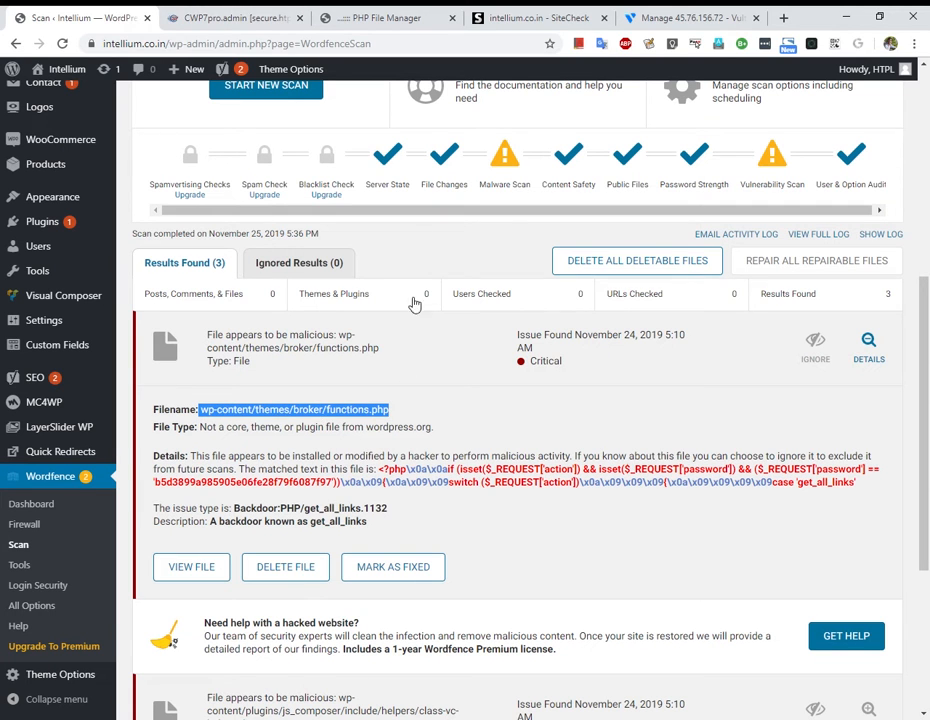
click(400, 17)
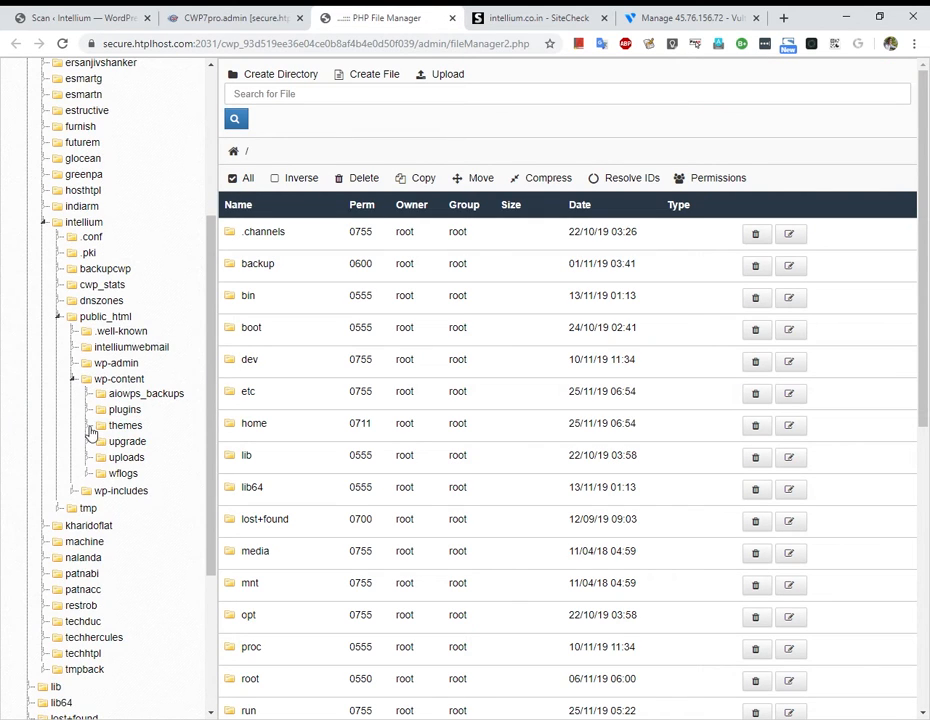
click(104, 426)
click(103, 443)
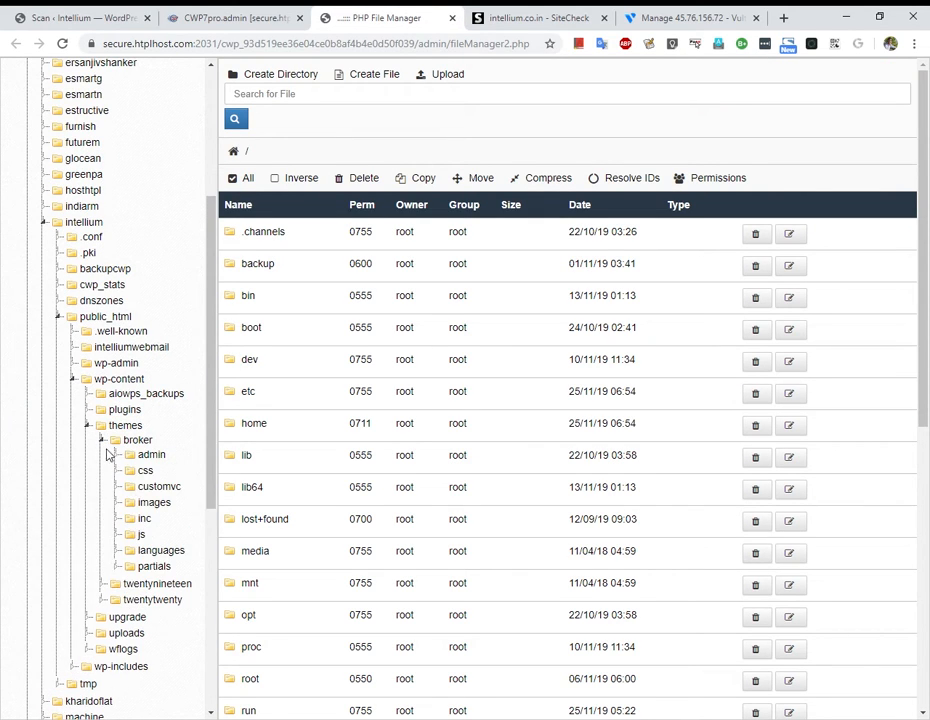
click(127, 456)
Recheck the scan report's path, then list the broker theme's files and PHP scripts.
click(80, 17)
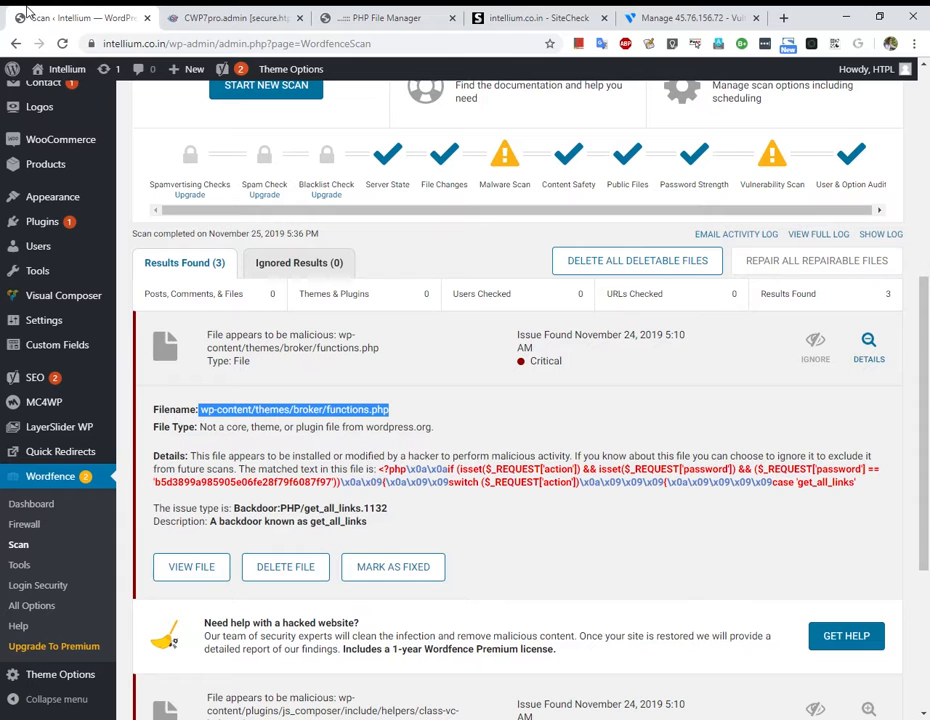
click(240, 12)
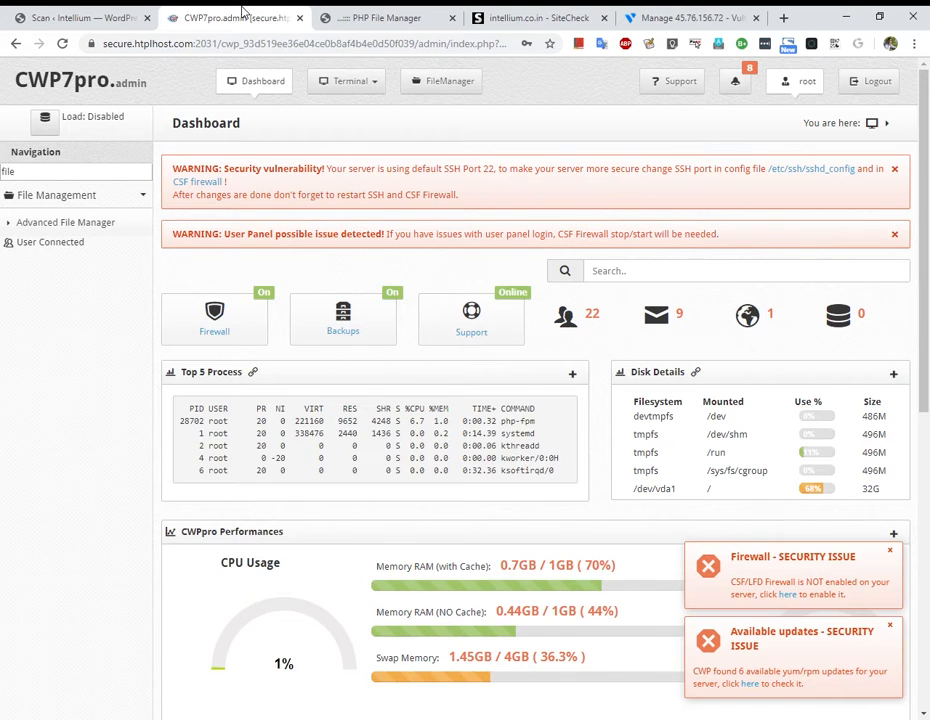
click(125, 12)
click(357, 12)
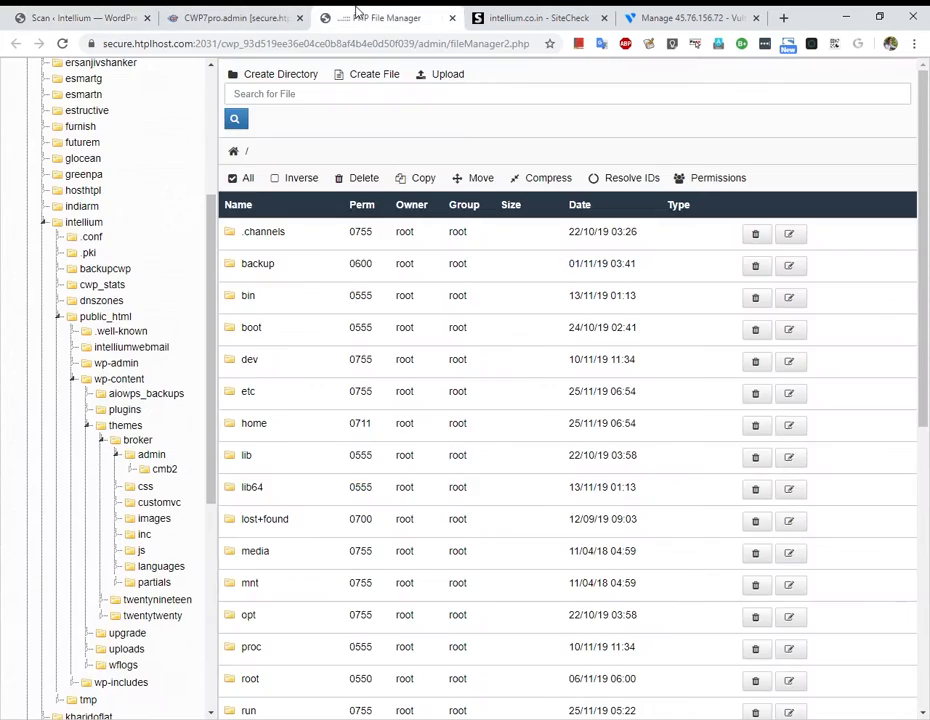
click(276, 12)
click(382, 12)
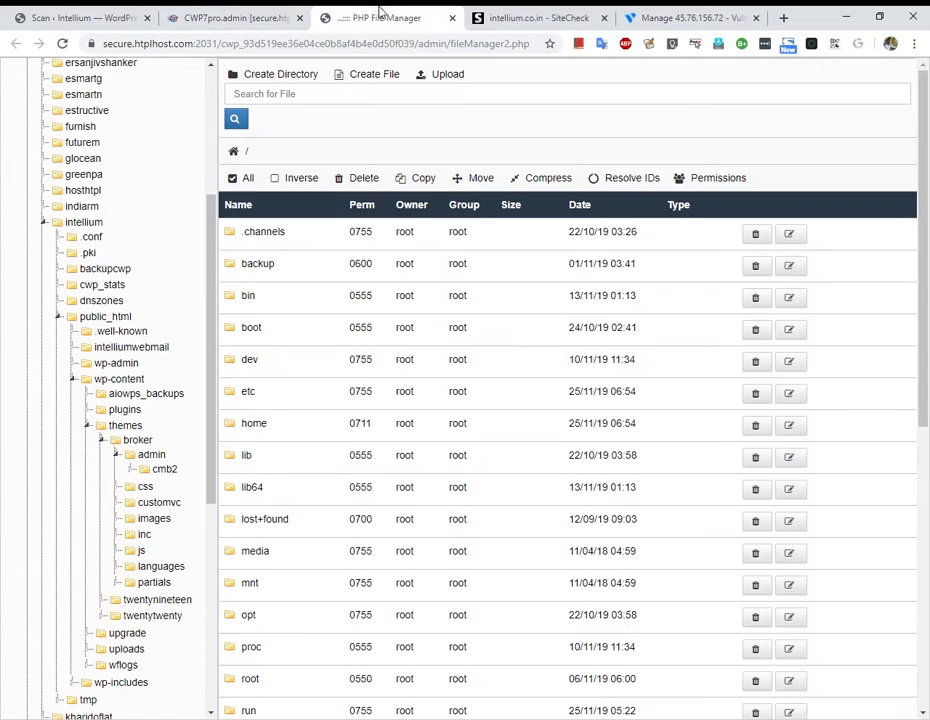
click(135, 441)
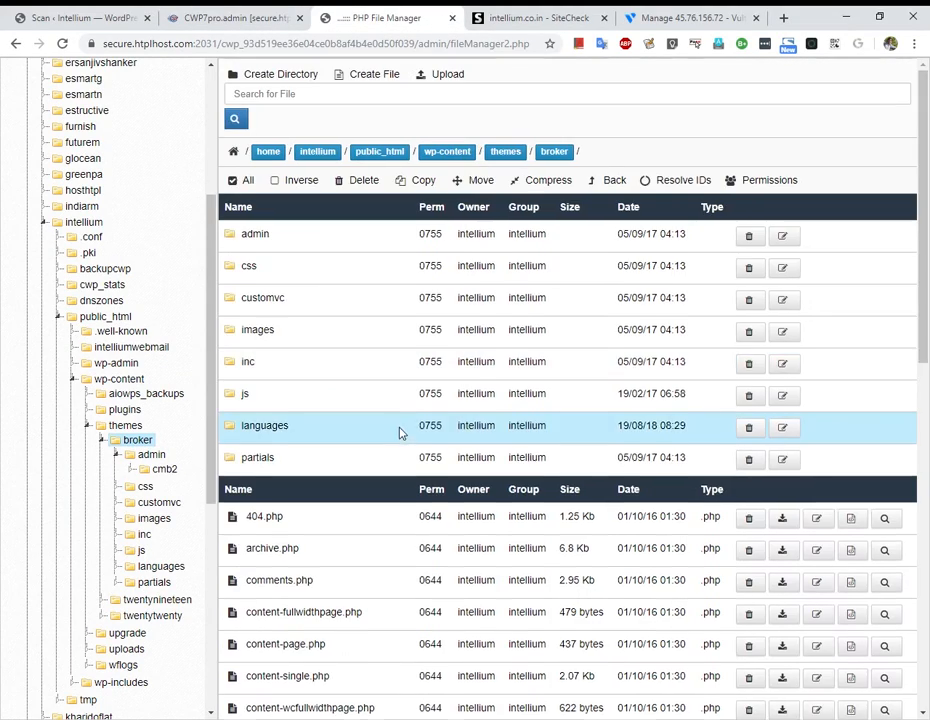
scroll(401, 432, down, 7)
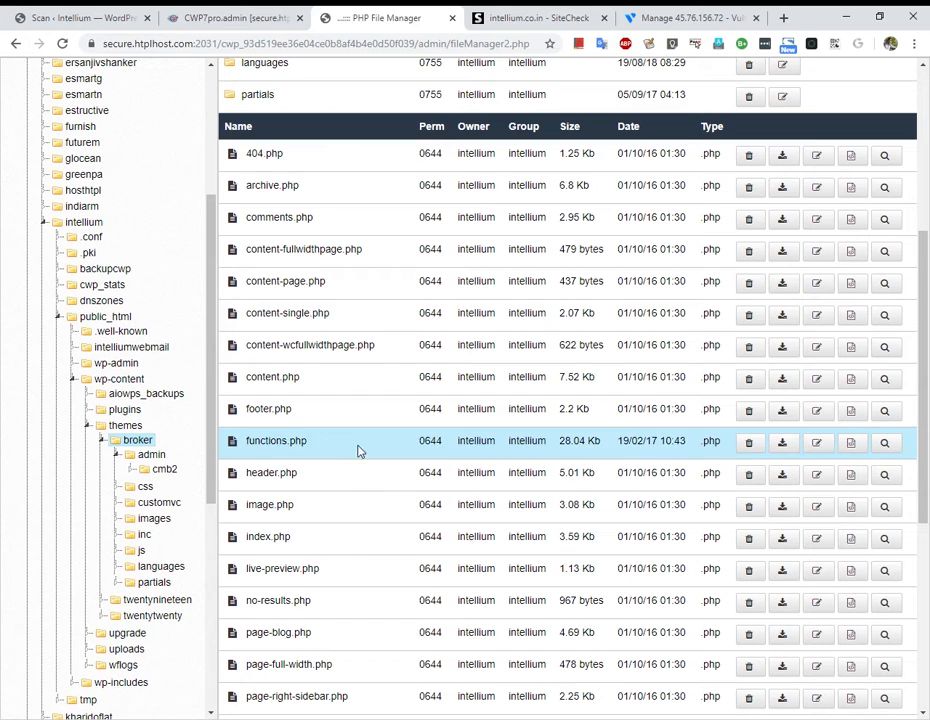
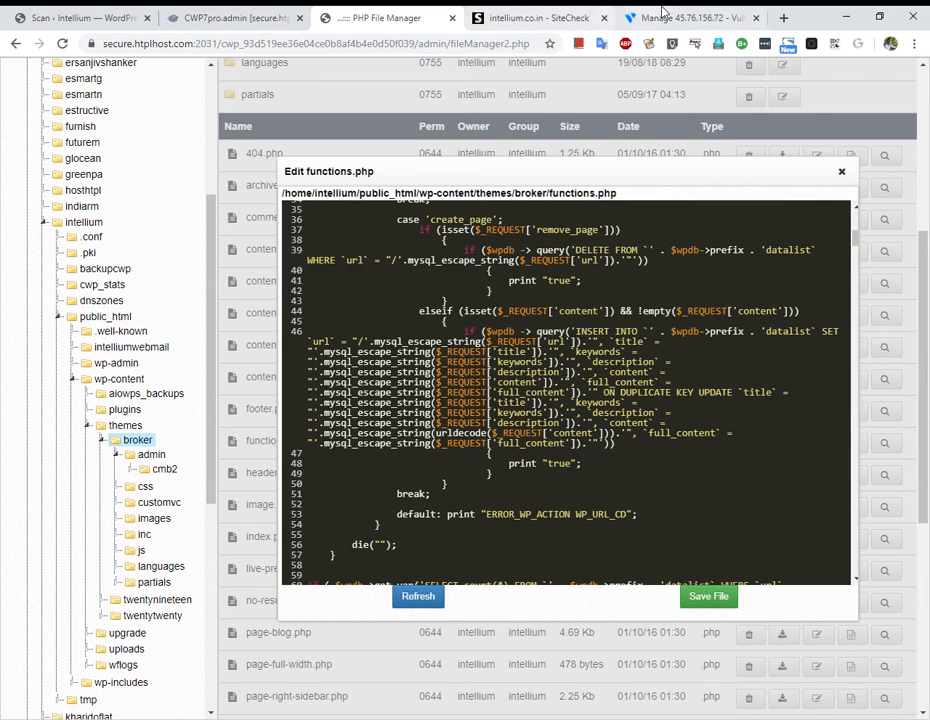
Highlight the matched backdoor code in the Wordfence scan results for comparison.
click(263, 14)
click(85, 17)
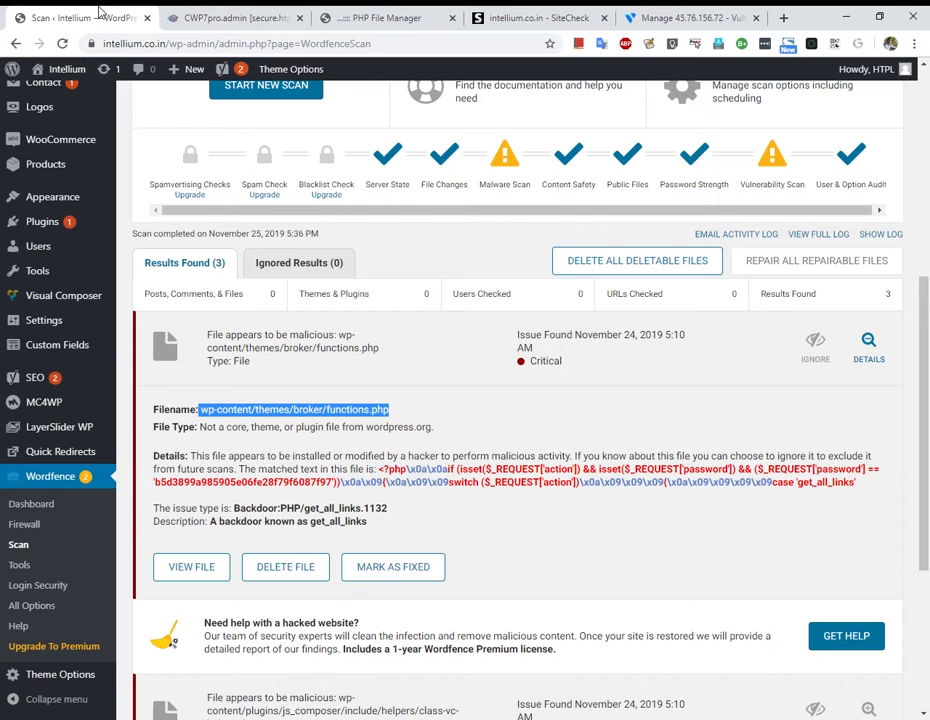
drag(383, 473, 876, 494)
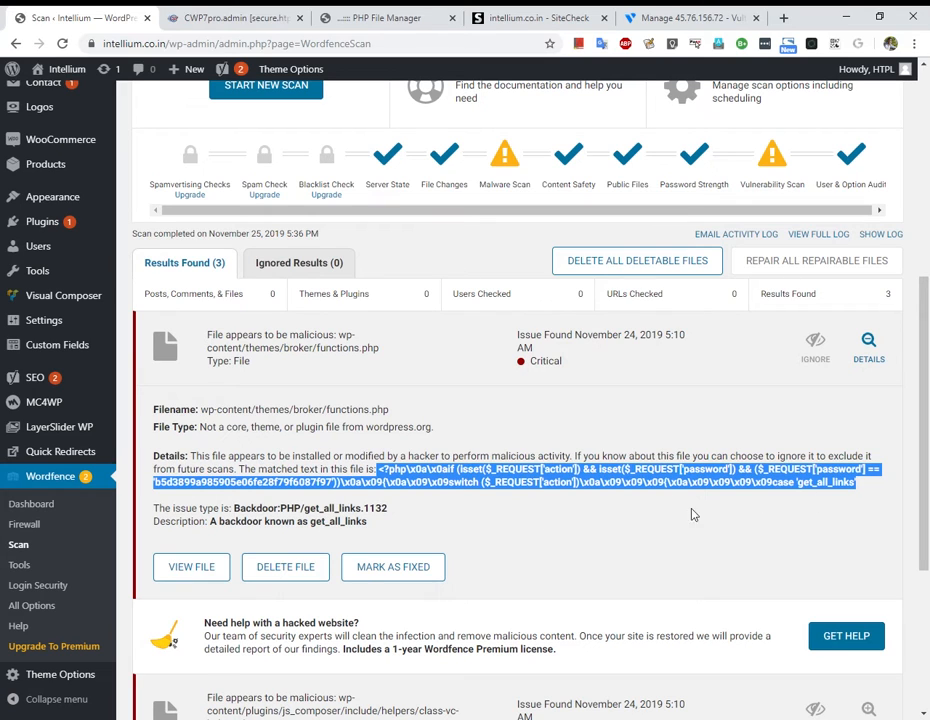
click(340, 516)
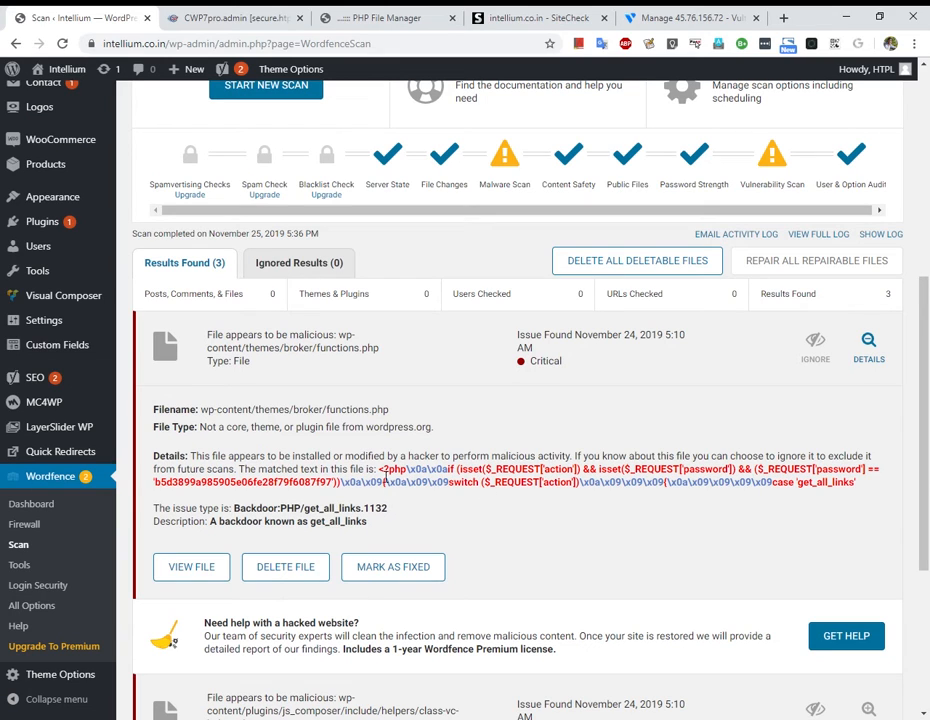
drag(383, 474, 889, 487)
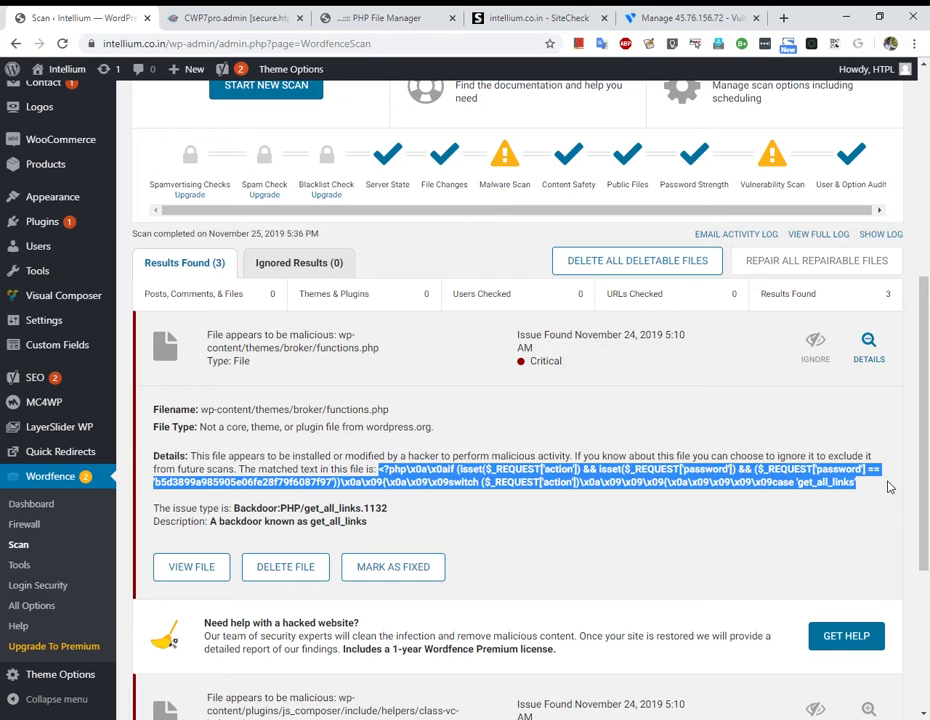
Back in the functions.php editor, scroll through the code to find the get_all_links block.
click(370, 14)
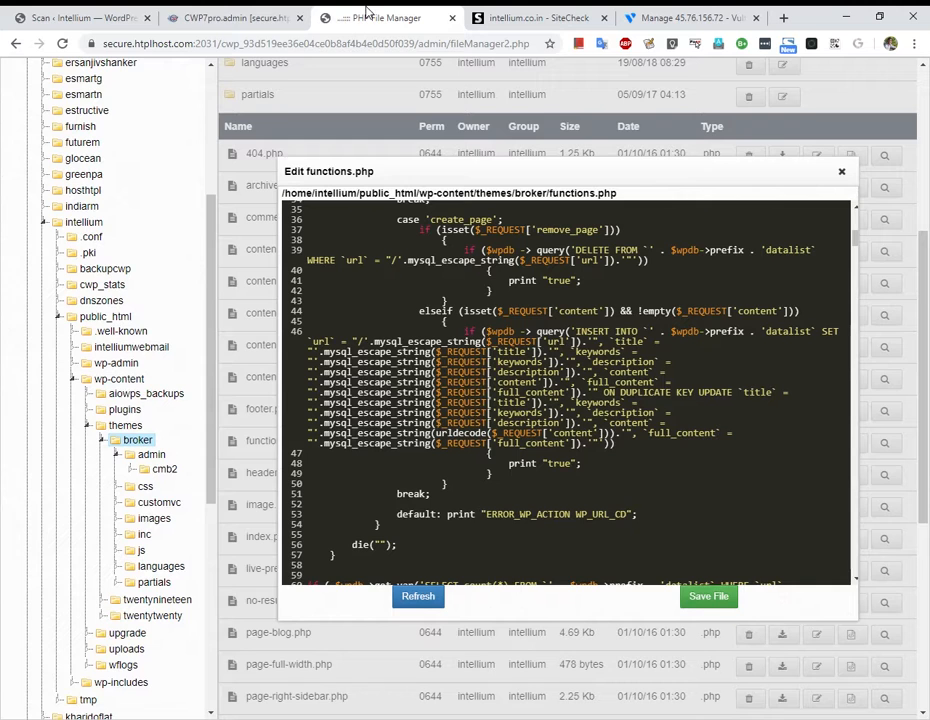
click(239, 12)
click(378, 12)
scroll(460, 310, down, 20)
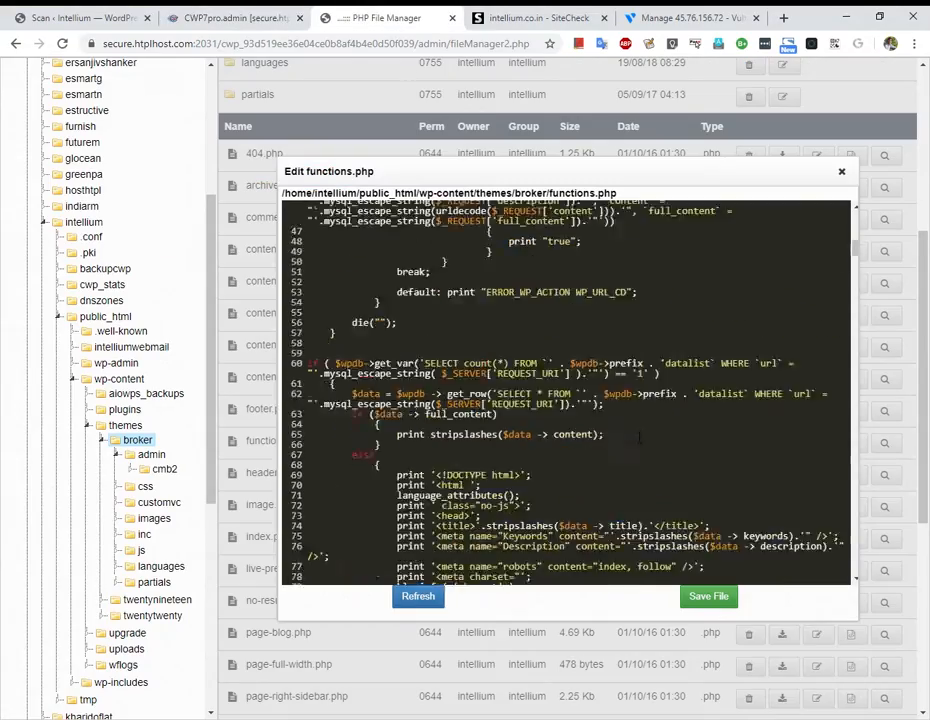
scroll(638, 432, down, 5)
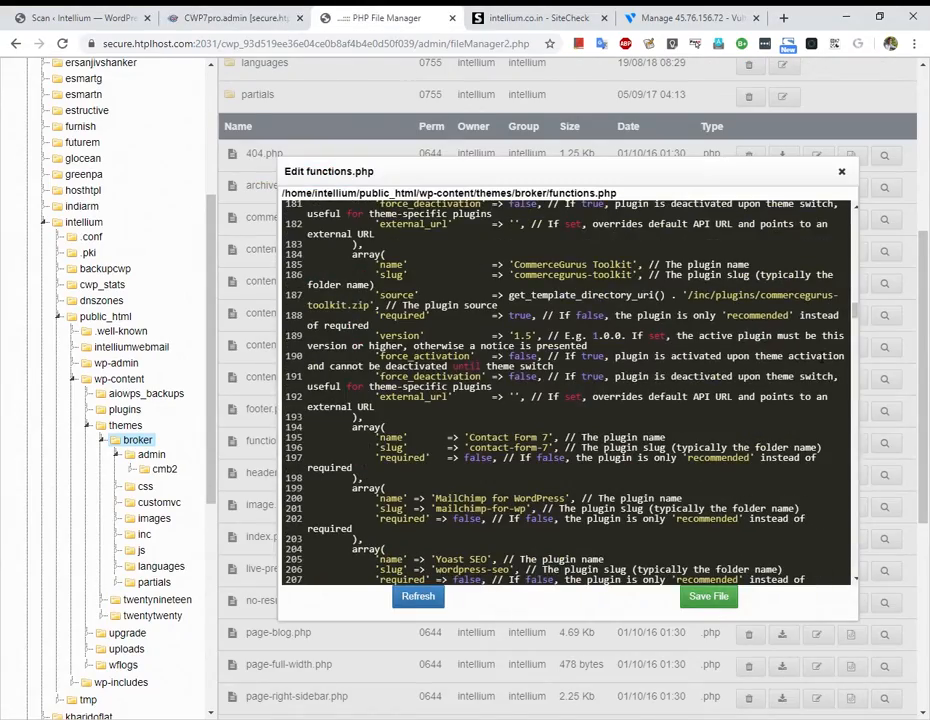
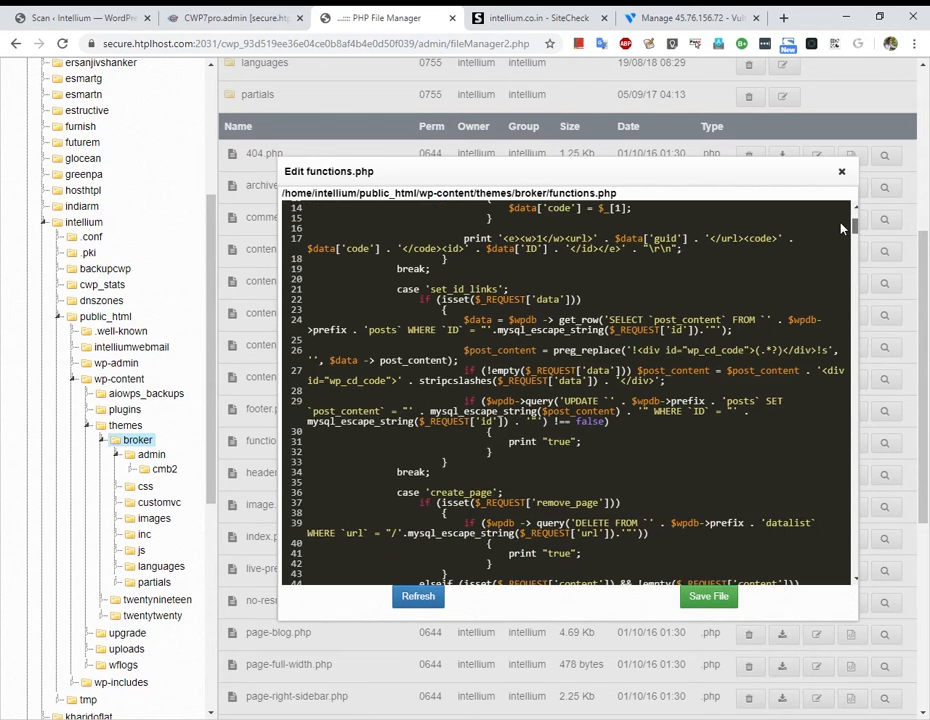
Scroll down functions.php and search the page for the pasted Wordfence backdoor snippet.
scroll(841, 240, down, 10)
scroll(842, 412, down, 20)
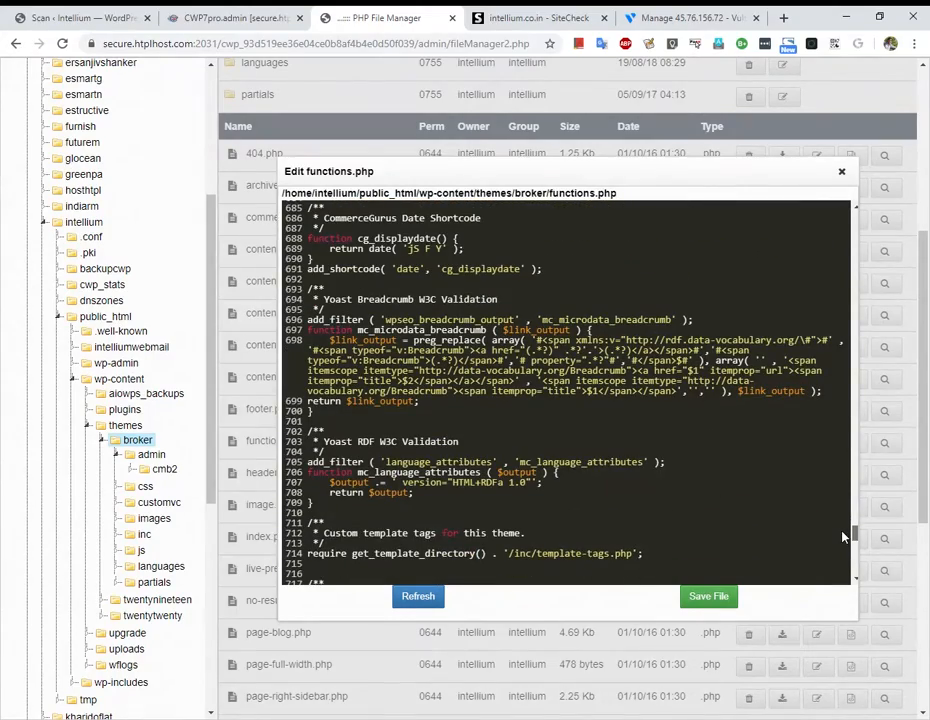
drag(842, 537, 845, 574)
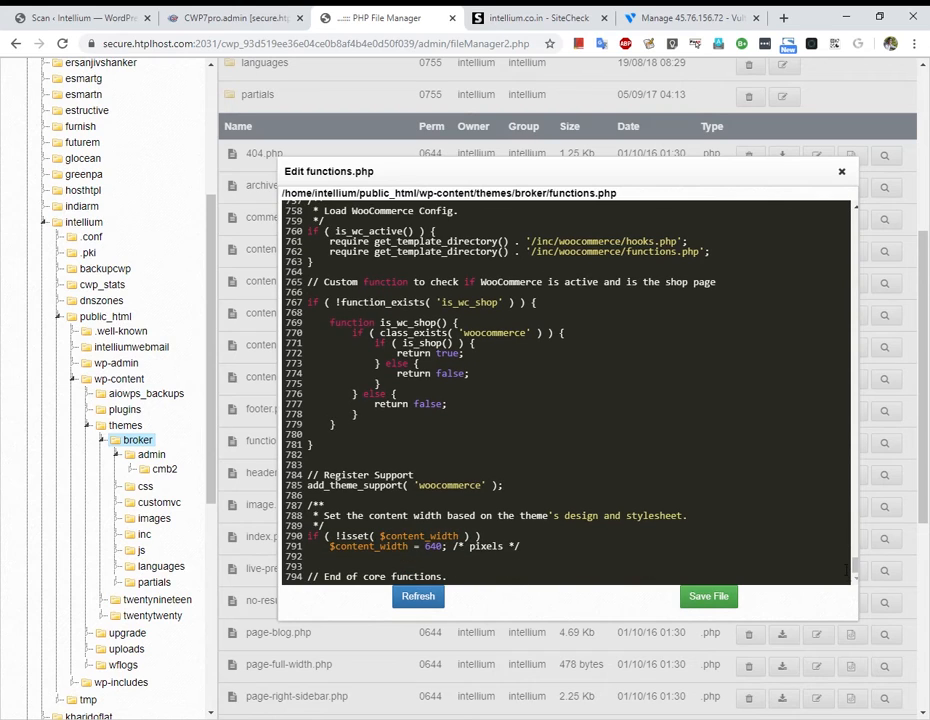
key(ctrl+f)
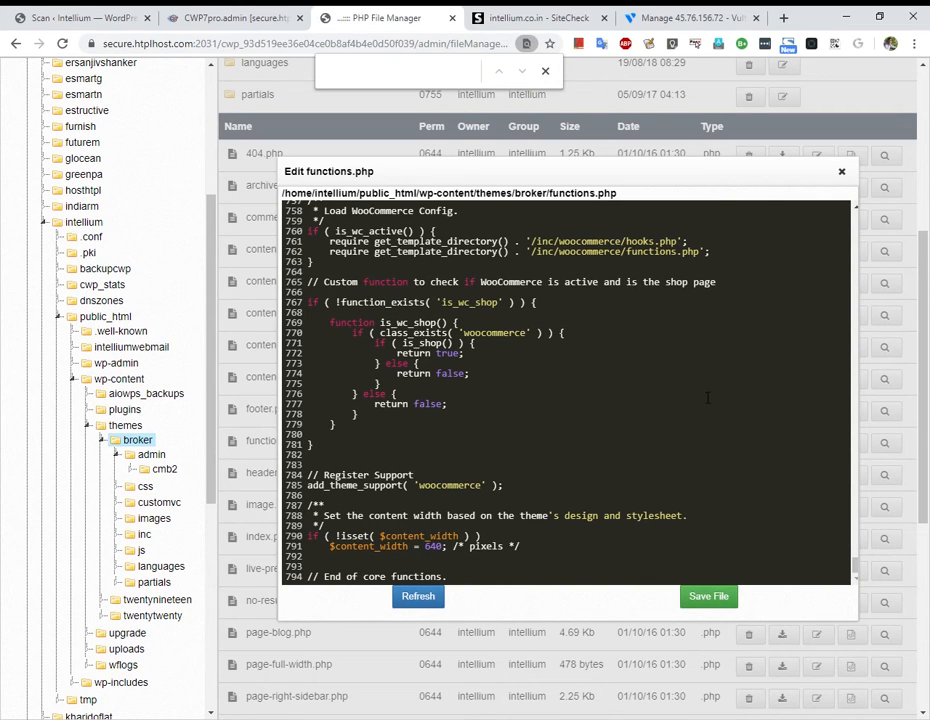
key(ctrl+v)
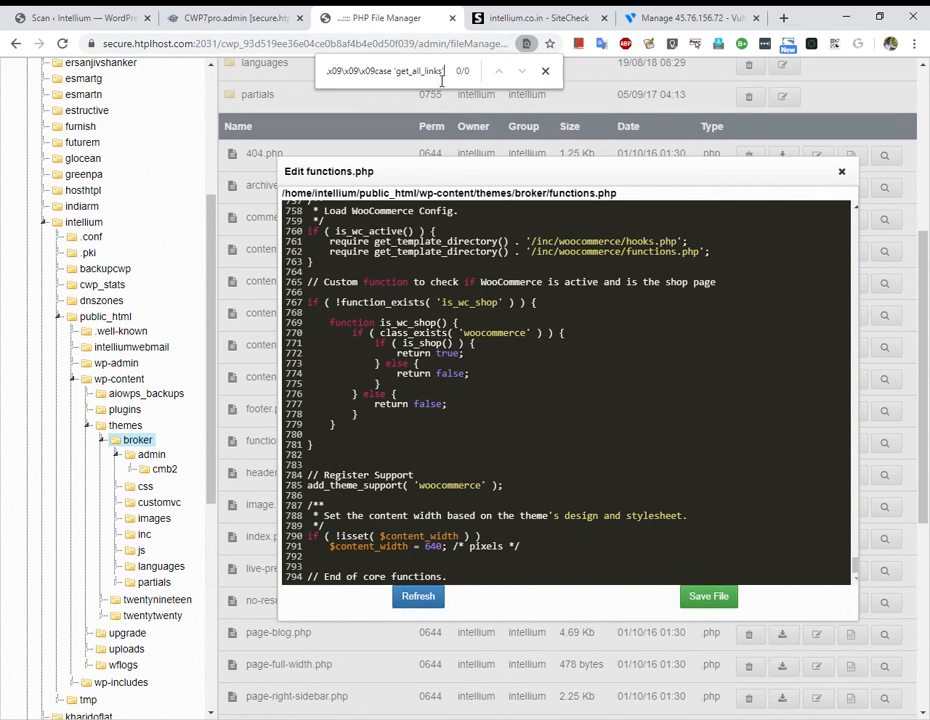
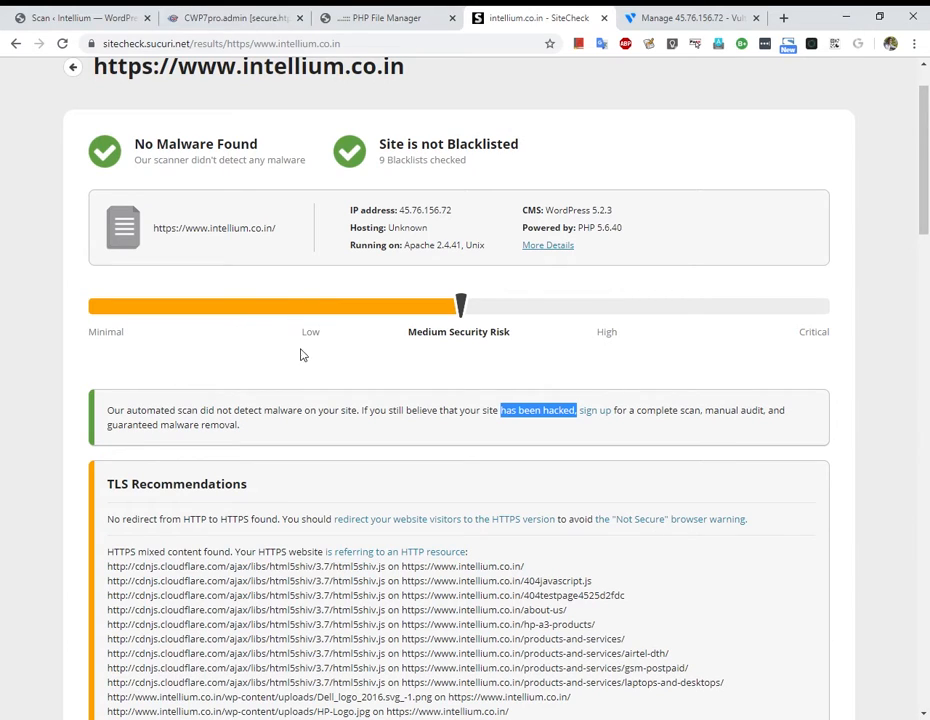
Copy the backdoor's hex password hash from Wordfence's matched text, then return to the CWP7pro dashboard.
click(255, 14)
click(78, 12)
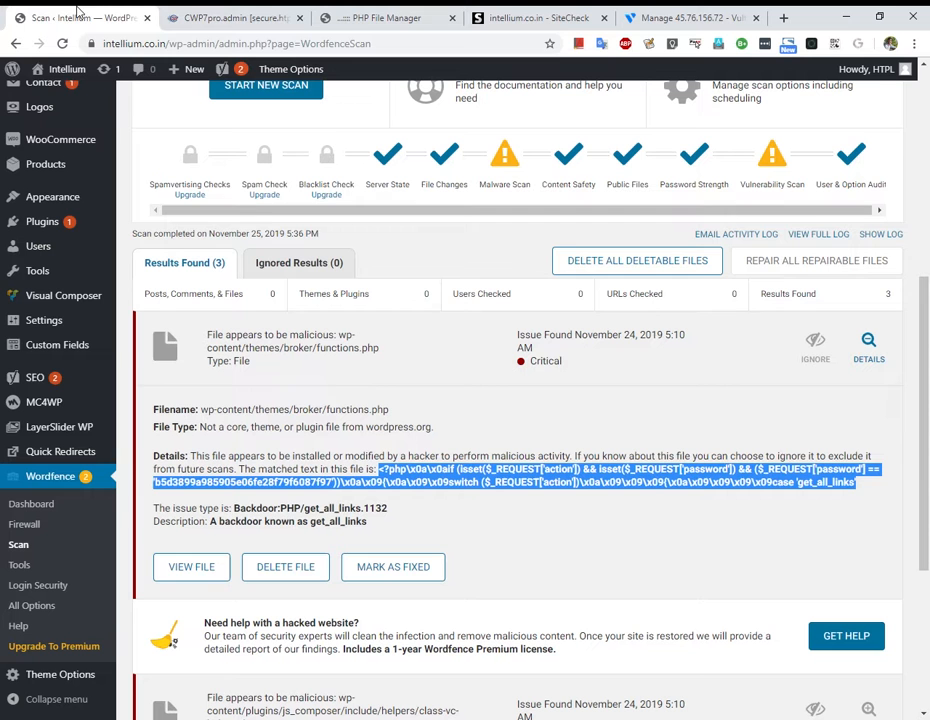
click(508, 501)
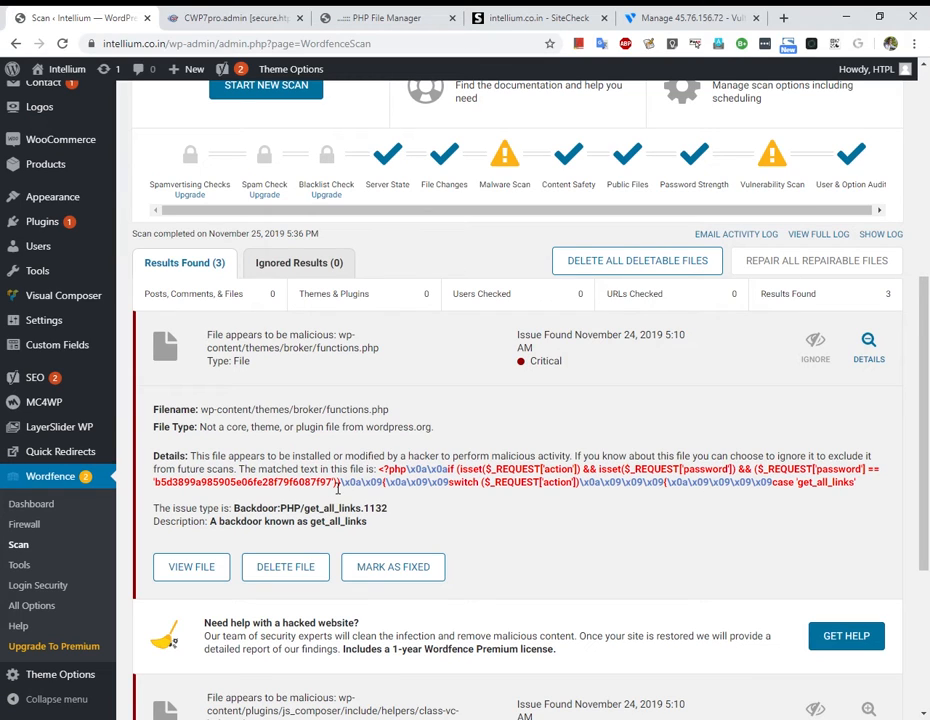
drag(332, 482, 249, 489)
double_click(249, 487)
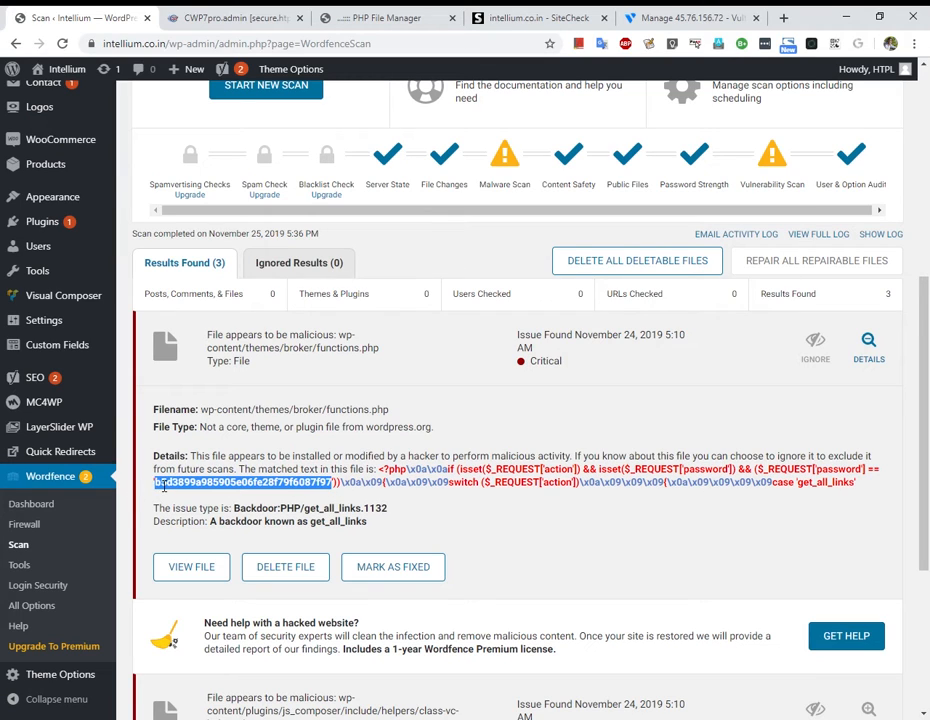
click(215, 17)
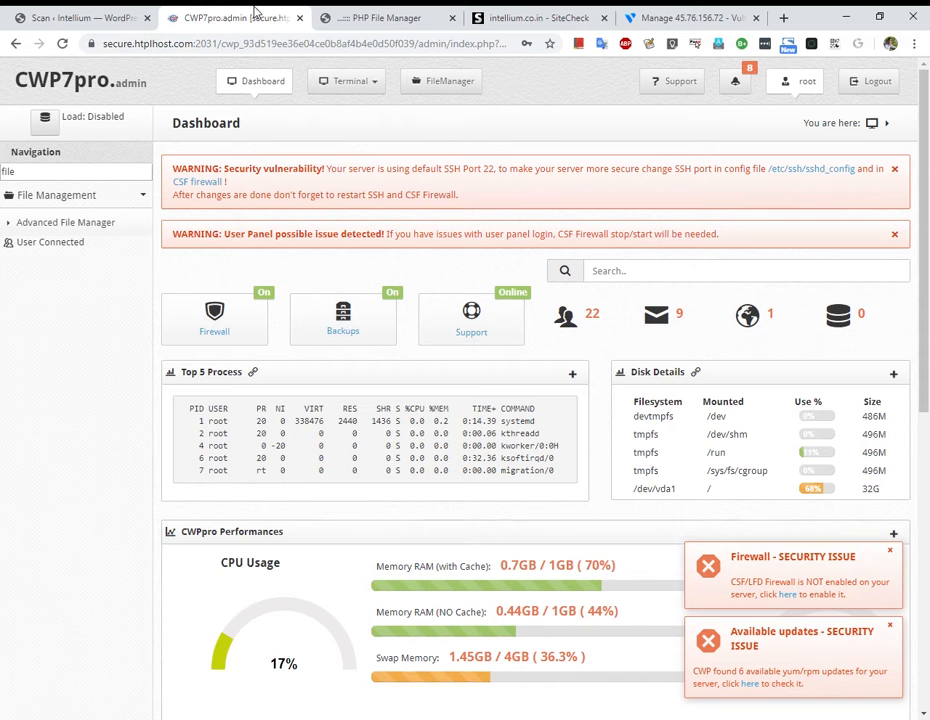
Return to the functions.php editor and close the earlier find bar for the PHP snippet.
click(425, 12)
click(548, 400)
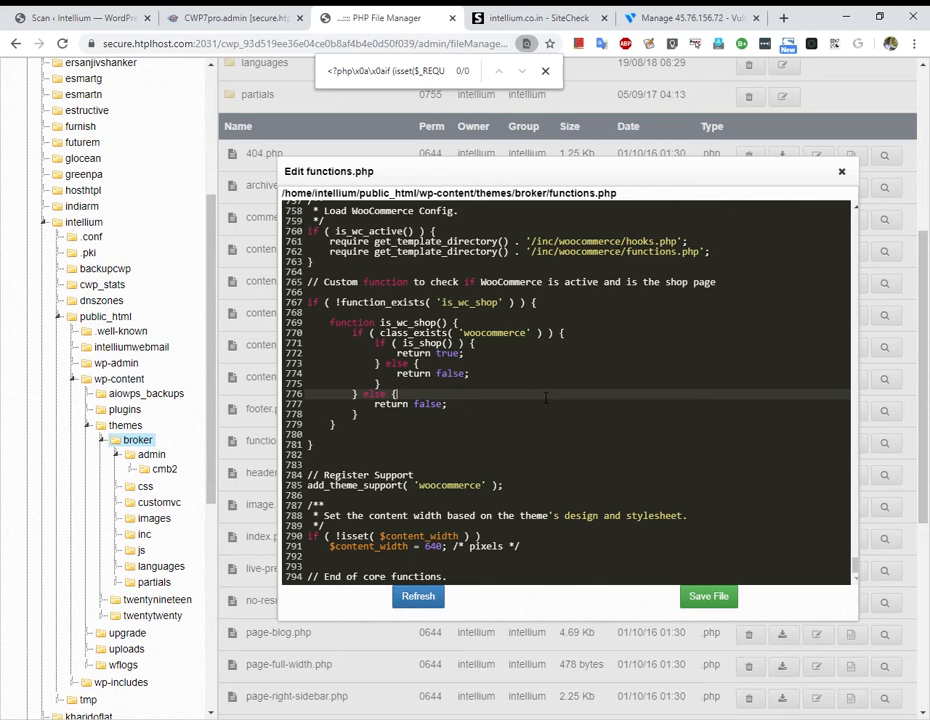
click(545, 71)
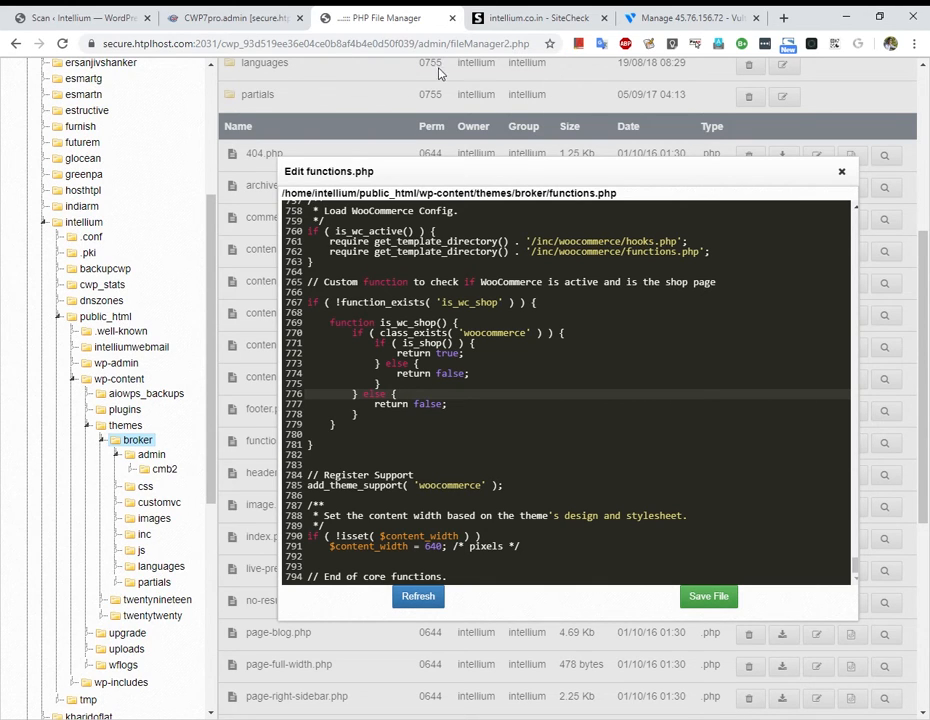
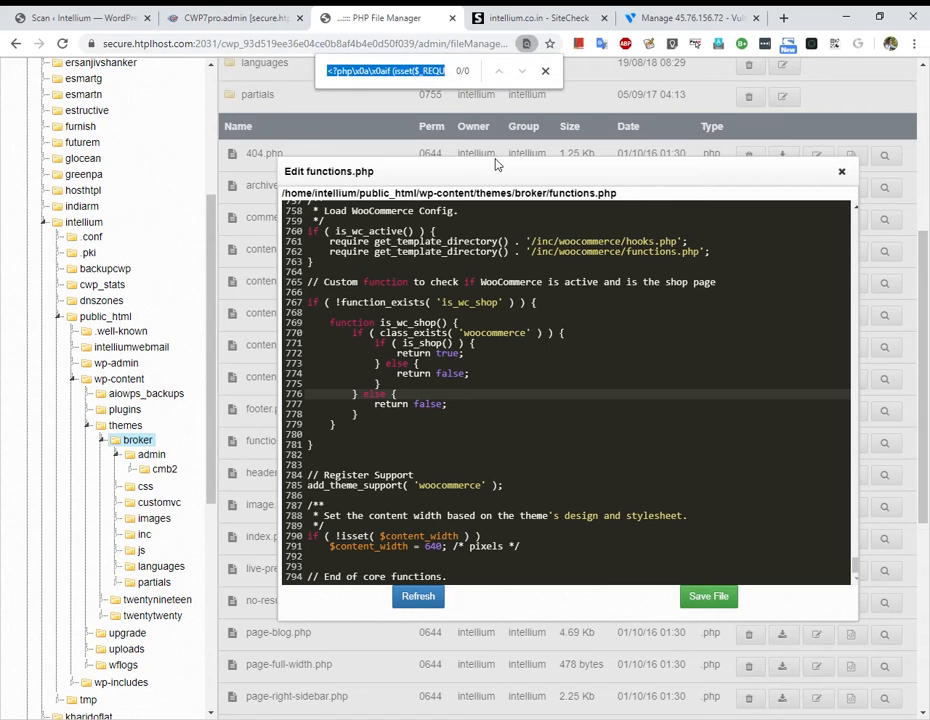
Search functions.php for the pasted backdoor password hash, which returns no matches.
key(ctrl+v)
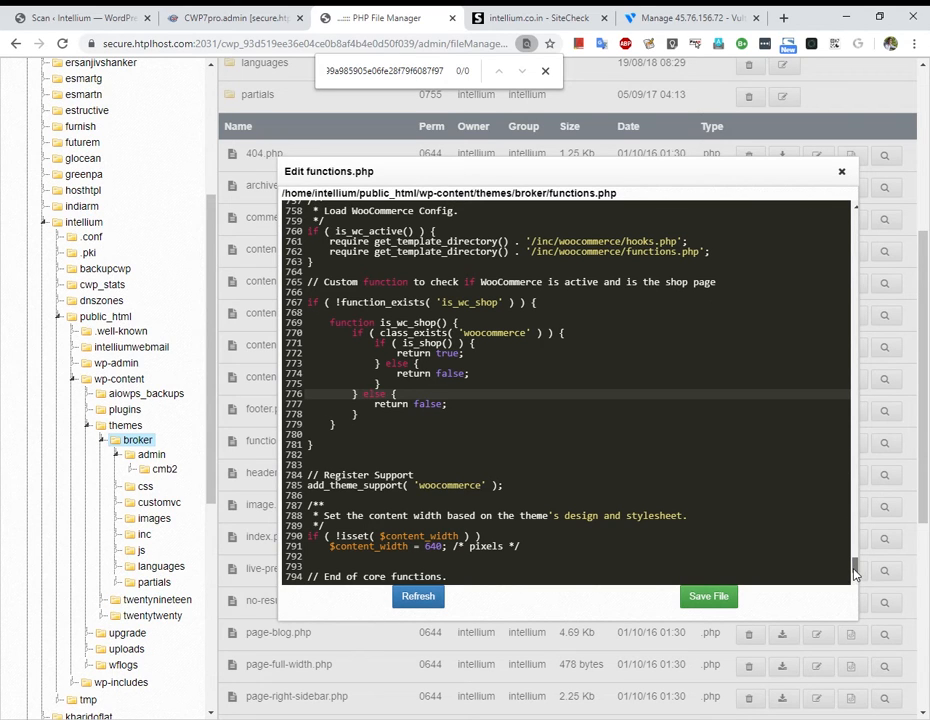
drag(855, 572, 855, 541)
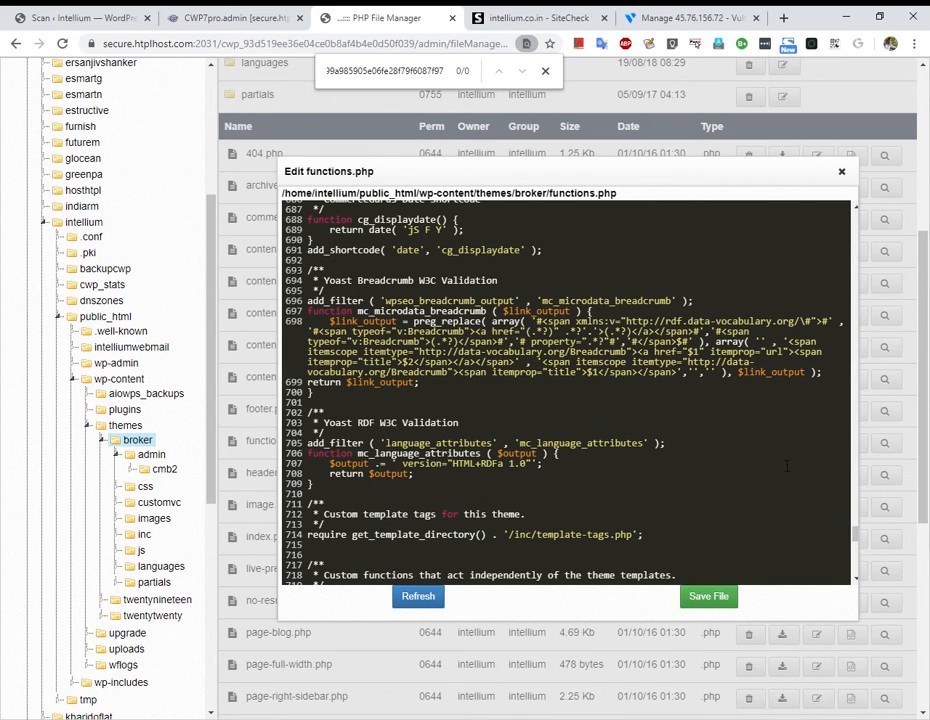
scroll(748, 442, up, 5)
scroll(748, 442, up, 1)
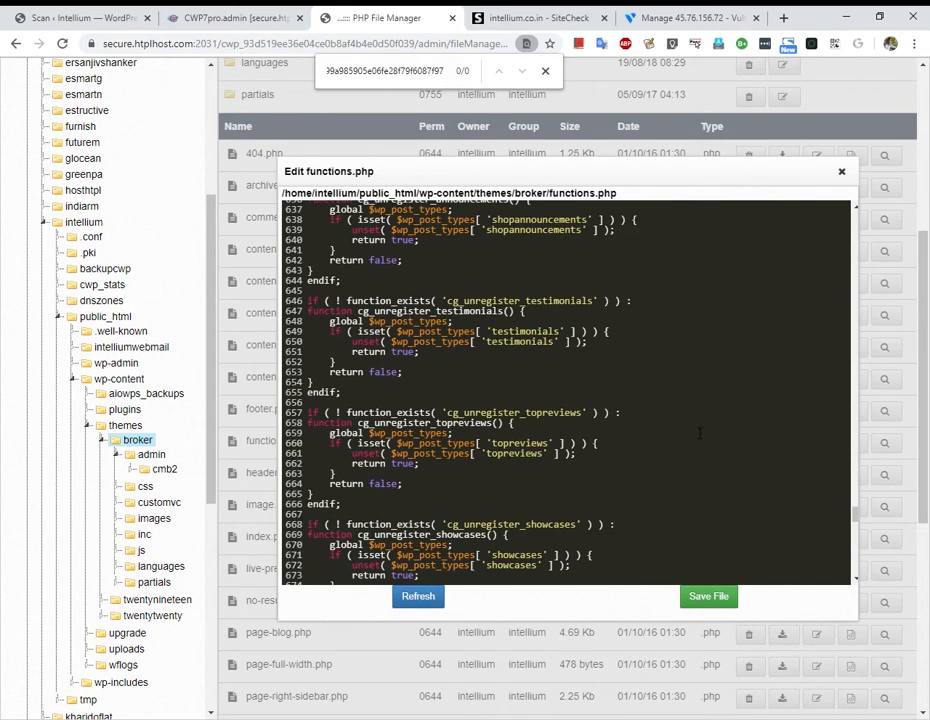
Select all of the functions.php code in the editor.
click(660, 426)
key(ctrl+a)
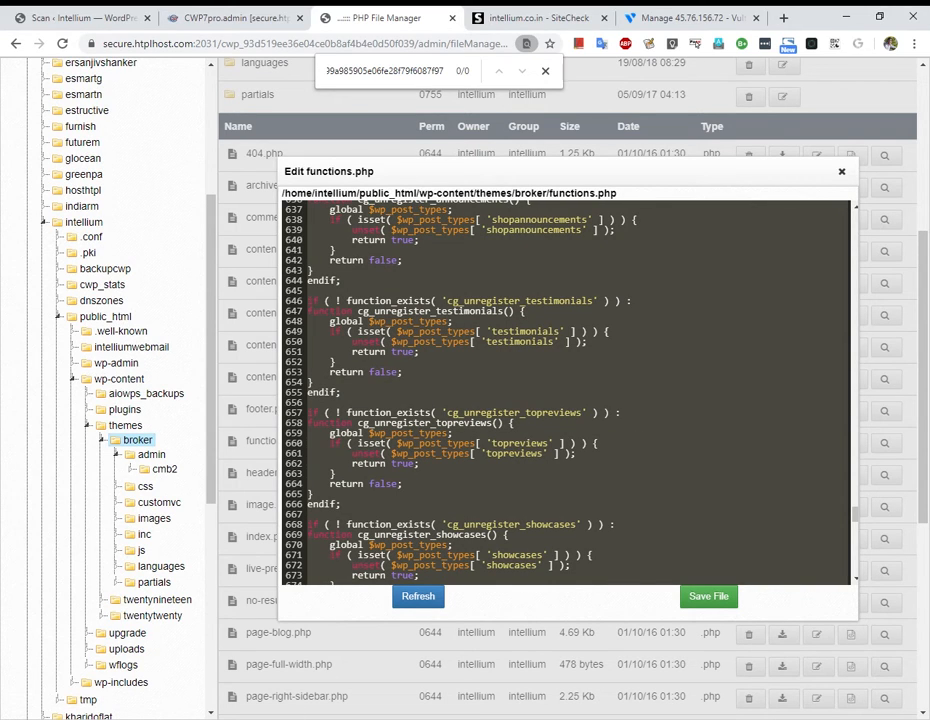
key(super)
Bring up the Wordfence matched code for broker/functions.php, including its password hash check.
click(95, 11)
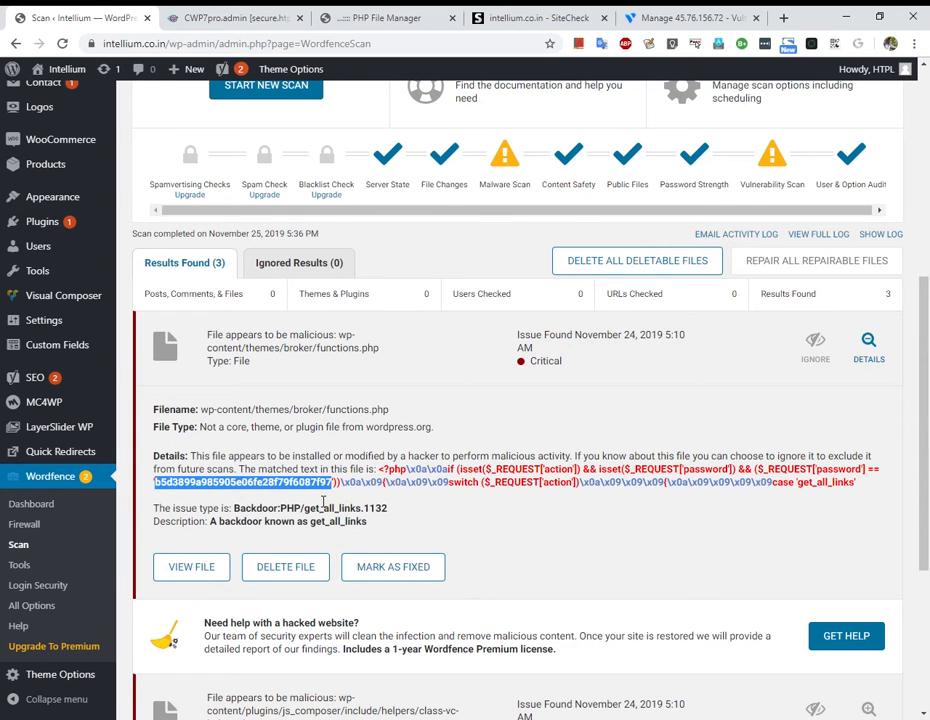
key(alt+Tab)
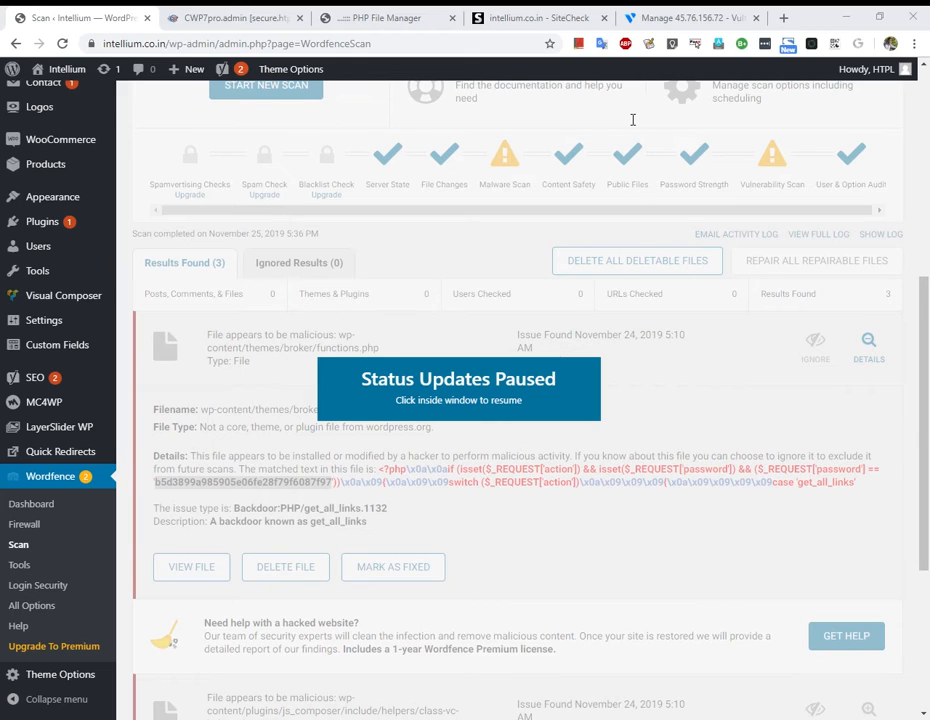
click(620, 211)
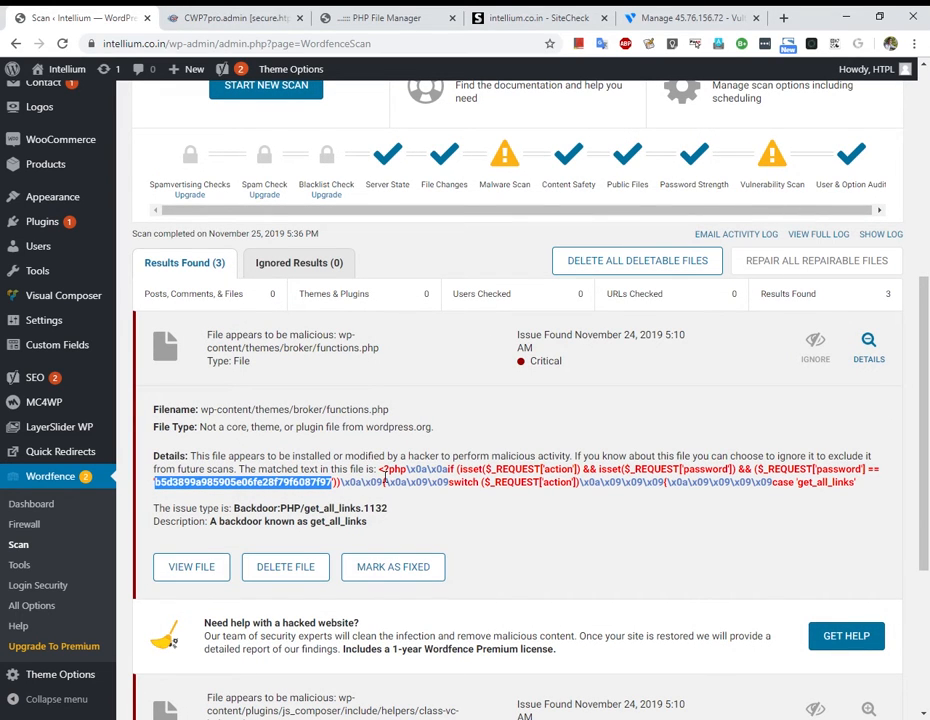
key(alt+Tab)
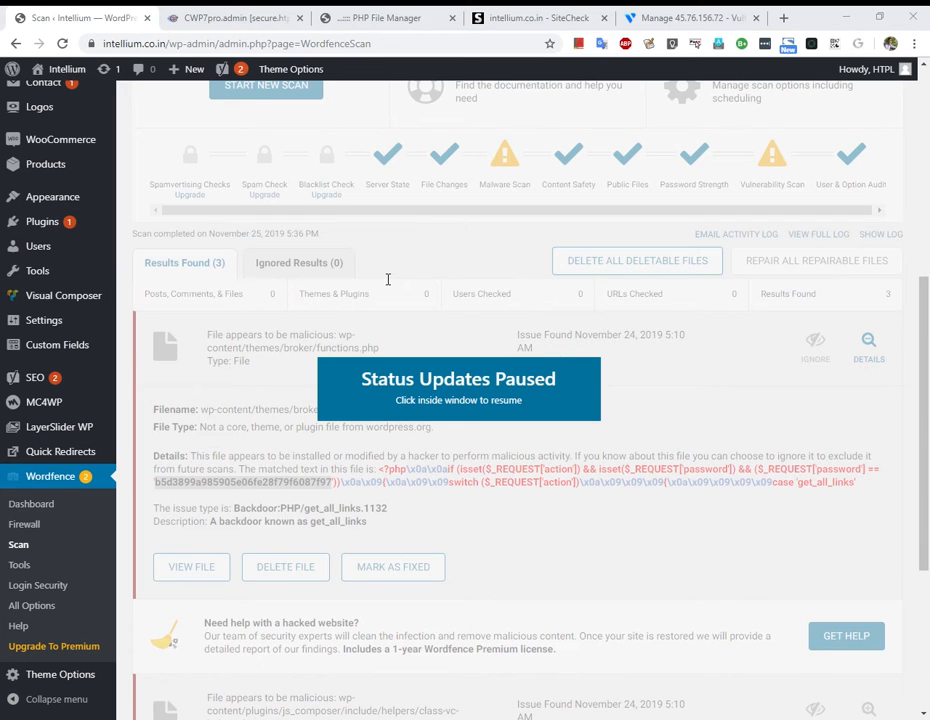
click(385, 277)
key(alt+Tab)
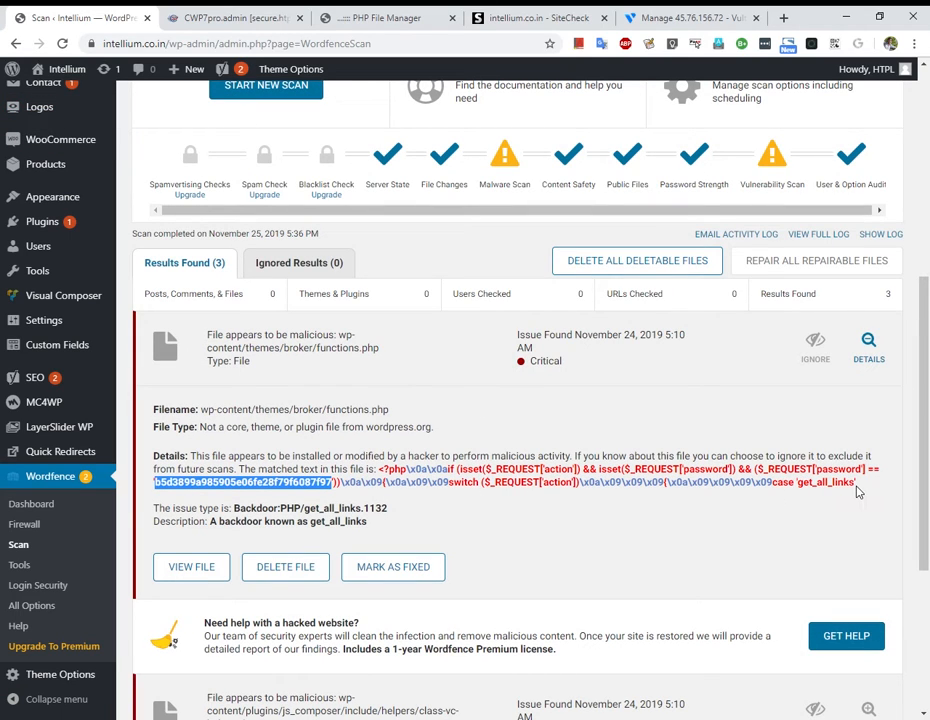
key(alt+Tab)
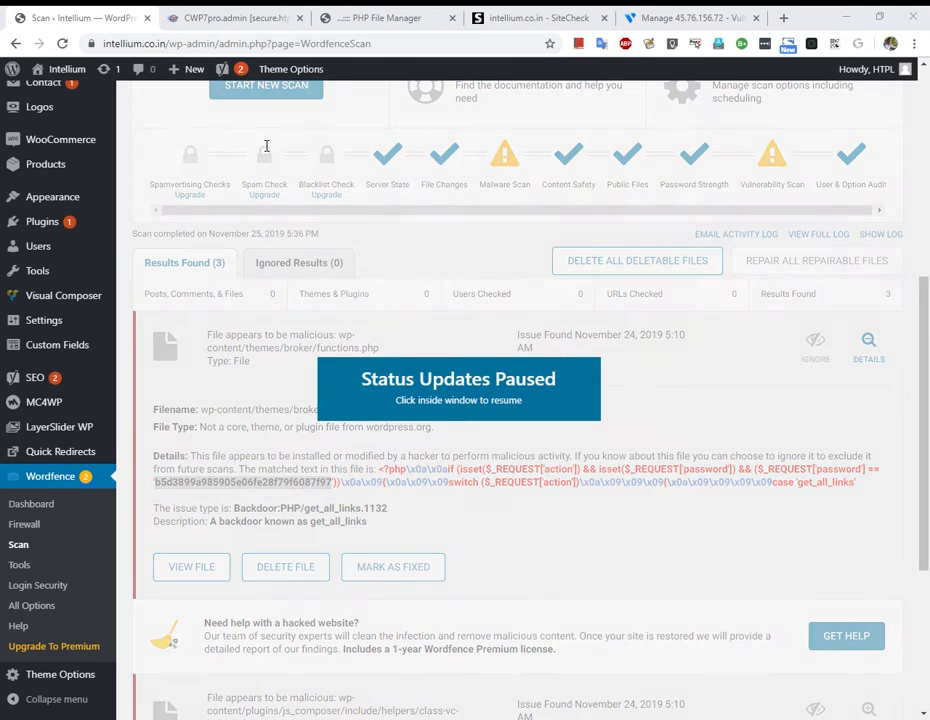
click(536, 440)
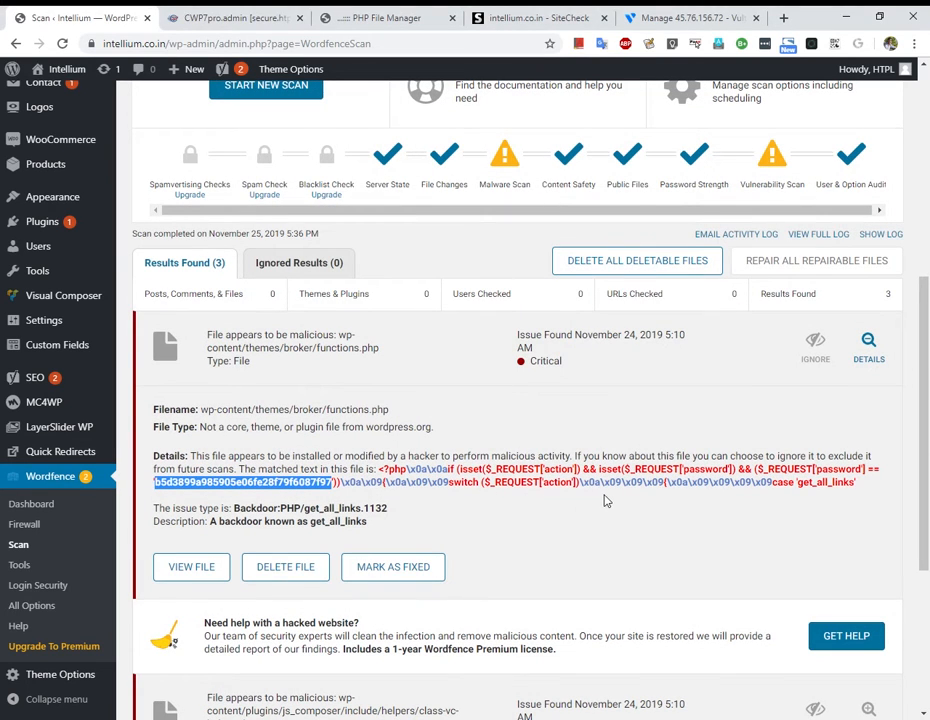
key(alt+Tab)
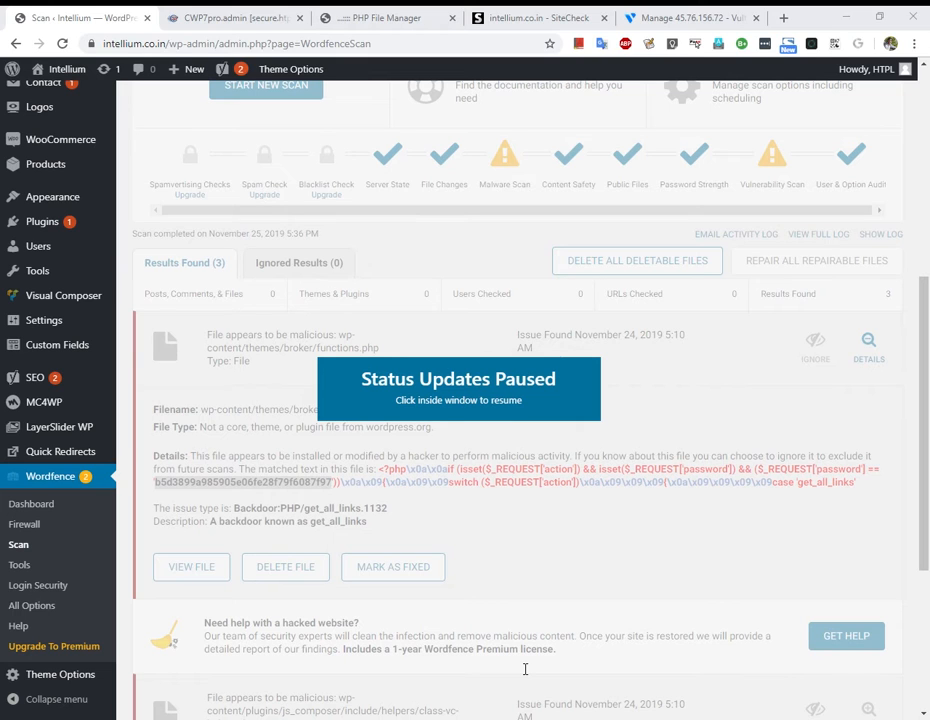
Show details for js_composer's class-vc-helper.php, flagged as Backdoor:PHP/apiword.3578.
click(538, 549)
scroll(371, 531, down, 2)
click(380, 513)
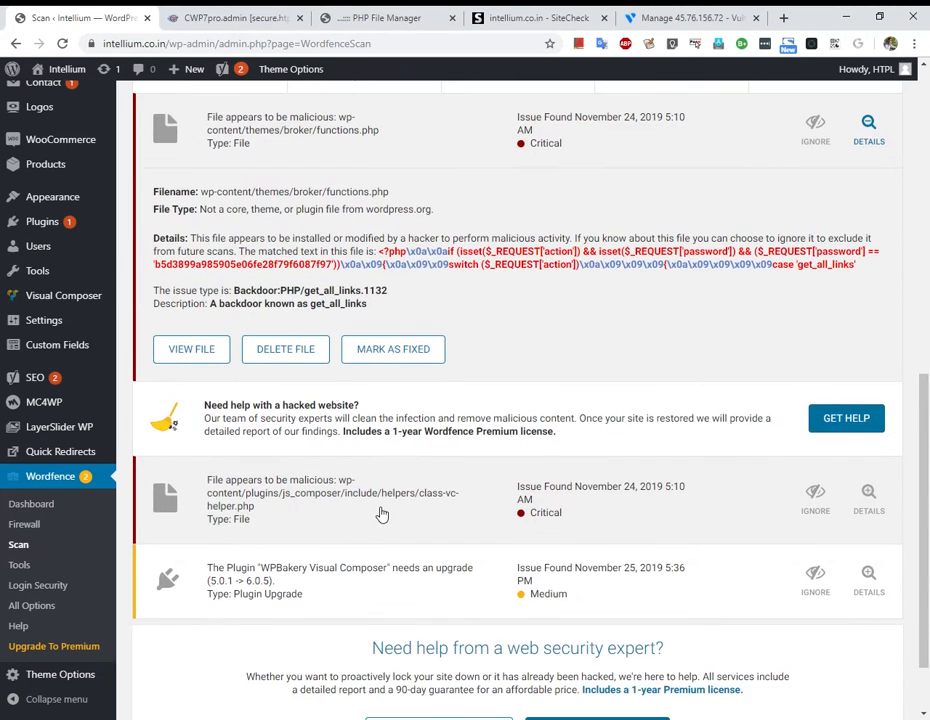
scroll(463, 540, down, 2)
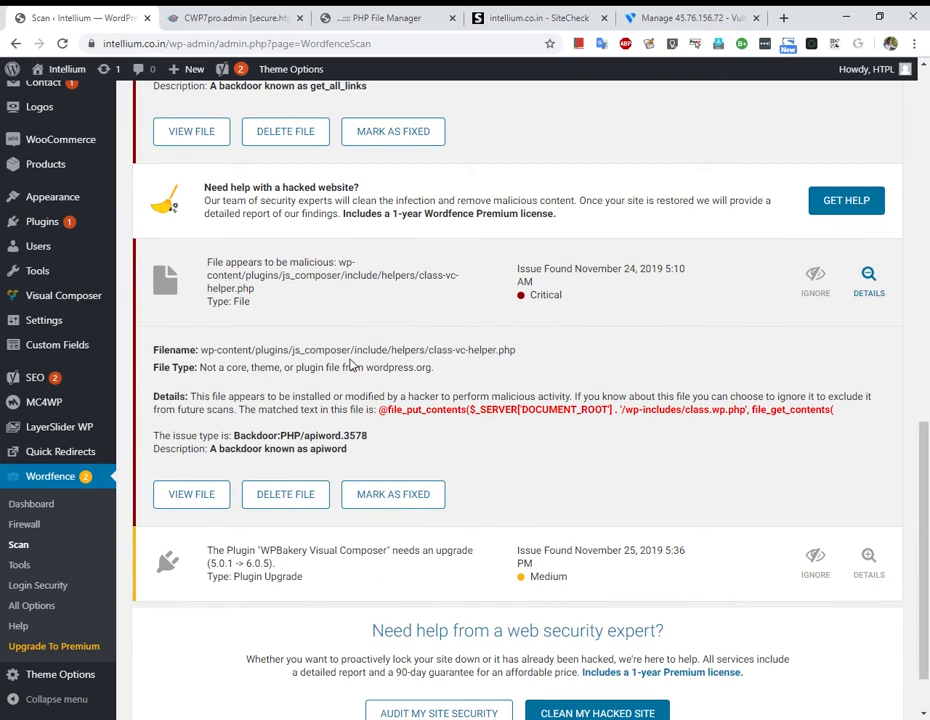
drag(347, 367, 530, 353)
click(500, 367)
scroll(422, 566, up, 3)
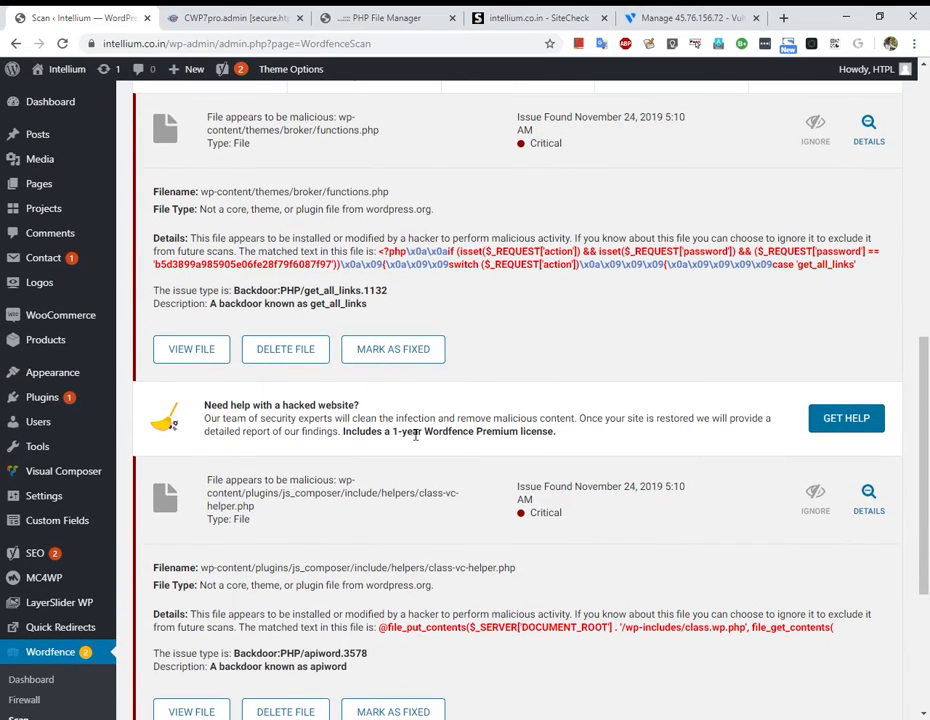
scroll(395, 510, up, 1)
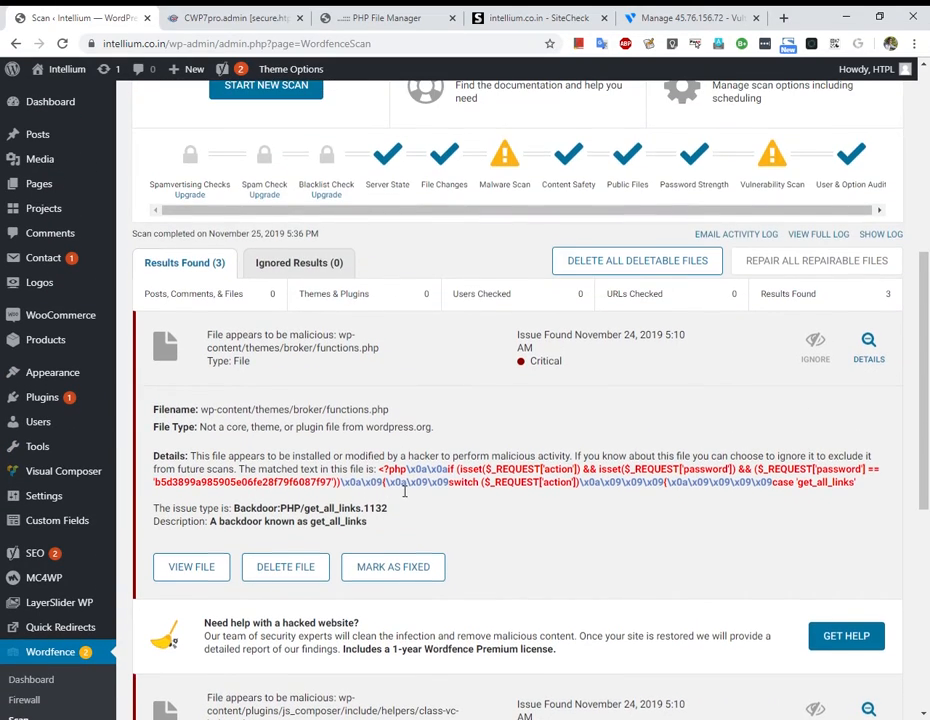
Return to the functions.php editor and scroll up toward line 1 to find the backdoor.
scroll(398, 490, down, 2)
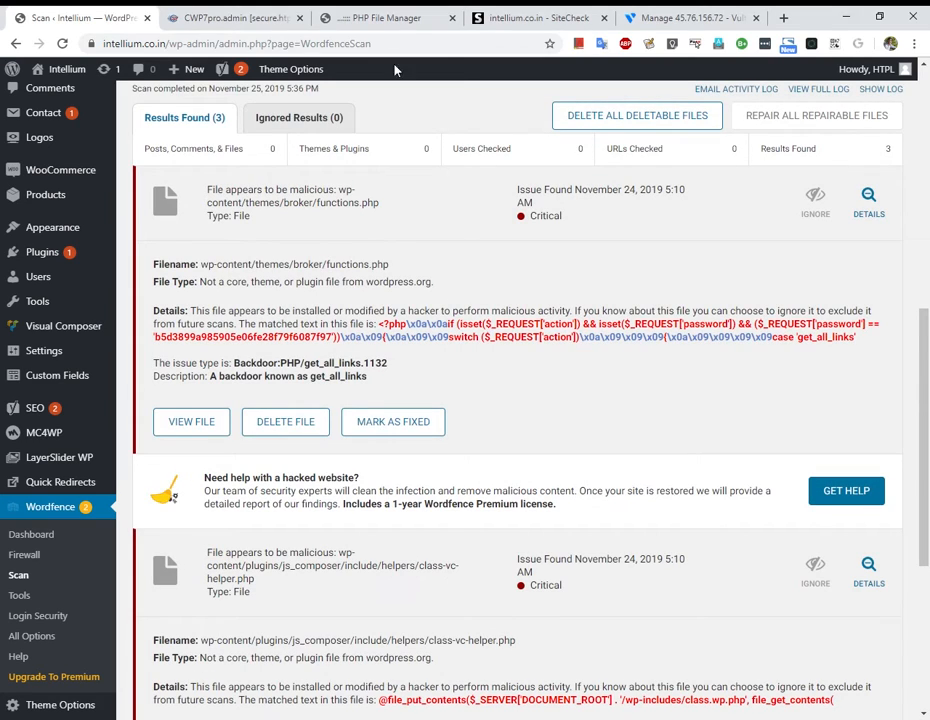
click(324, 17)
scroll(850, 537, up, 5)
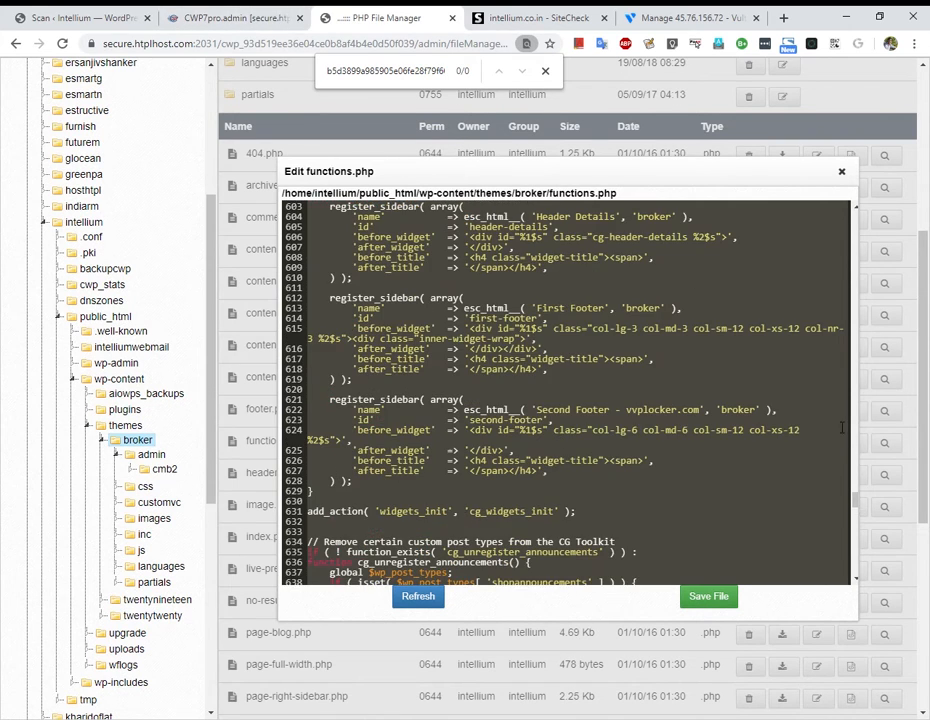
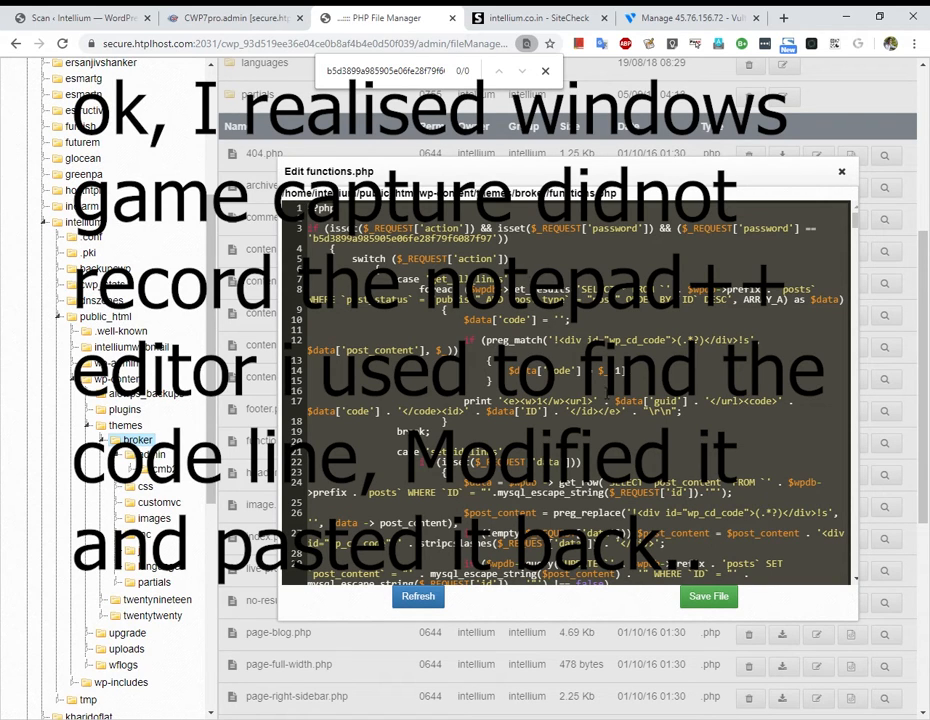
Replace all of functions.php with the cleaned code, without the top backdoor block, and save it.
scroll(623, 405, down, 2)
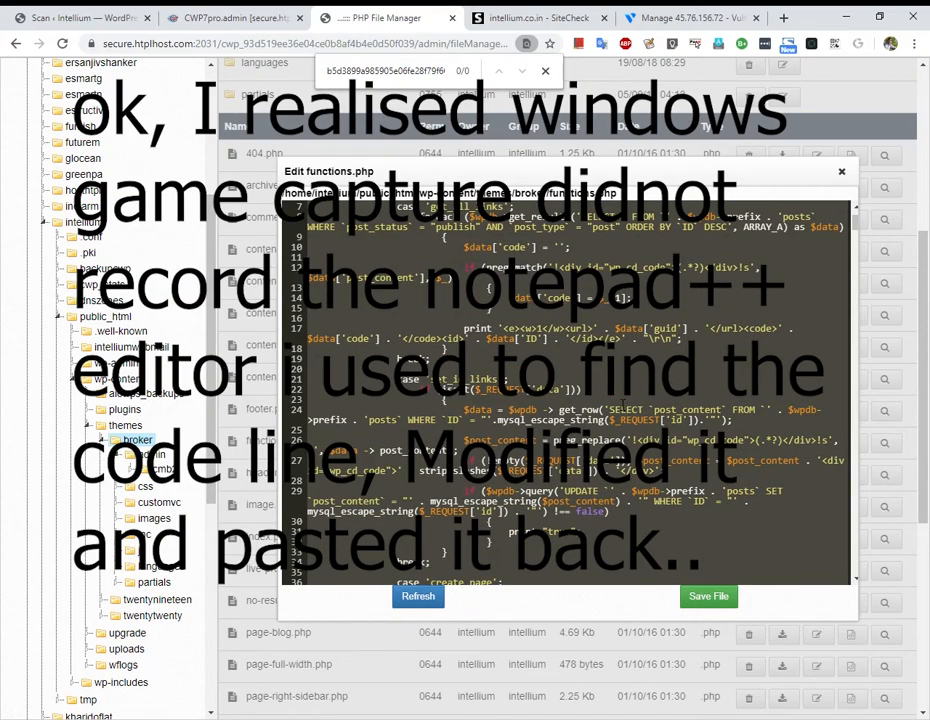
scroll(623, 405, down, 4)
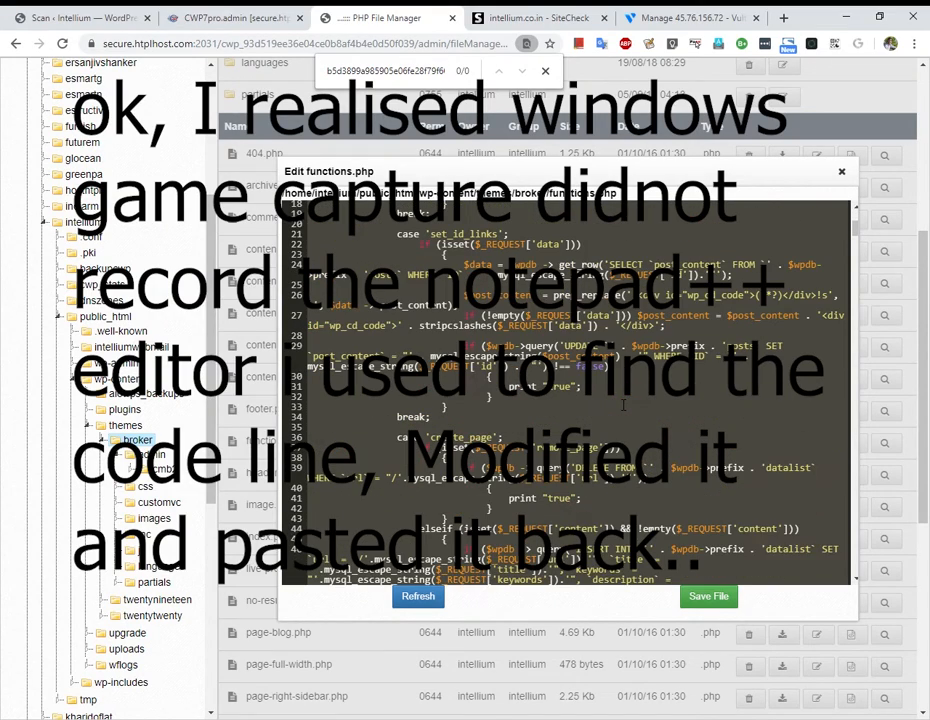
scroll(623, 405, down, 3)
scroll(623, 405, down, 2)
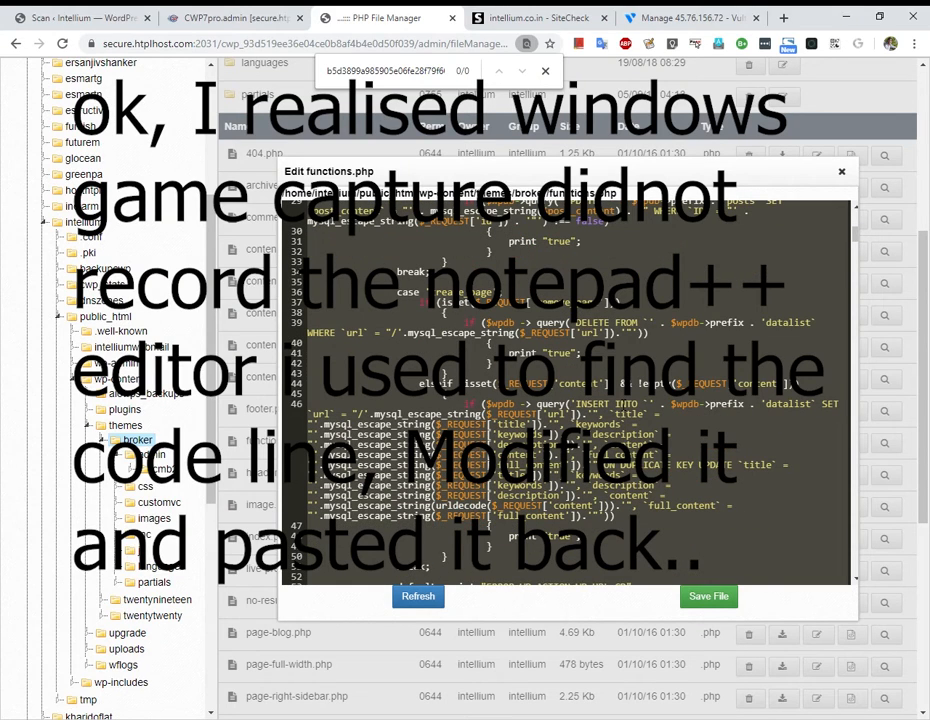
scroll(623, 405, down, 4)
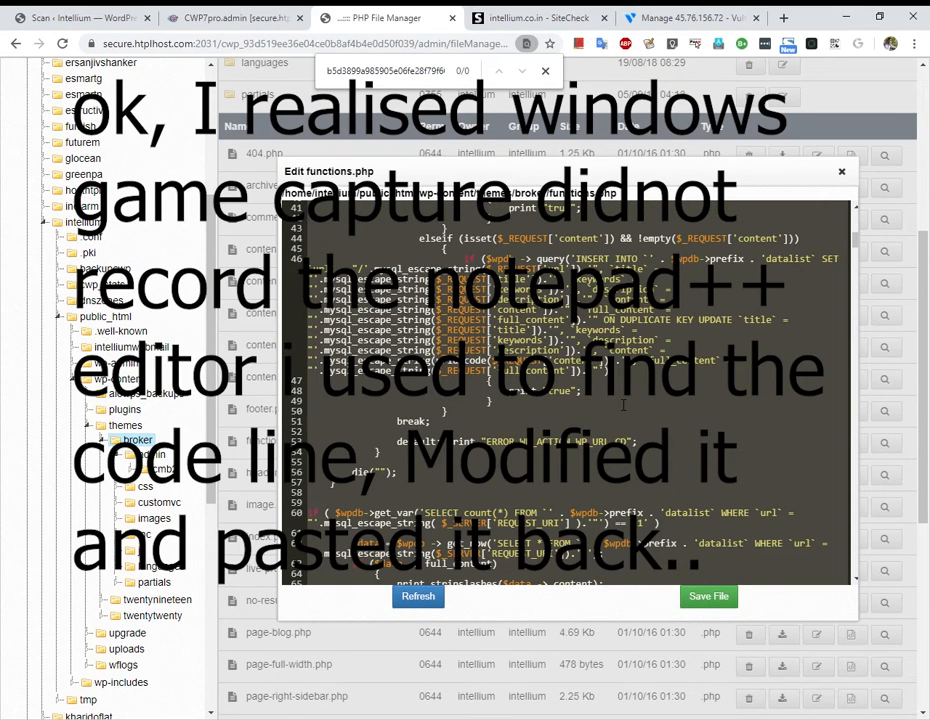
click(623, 405)
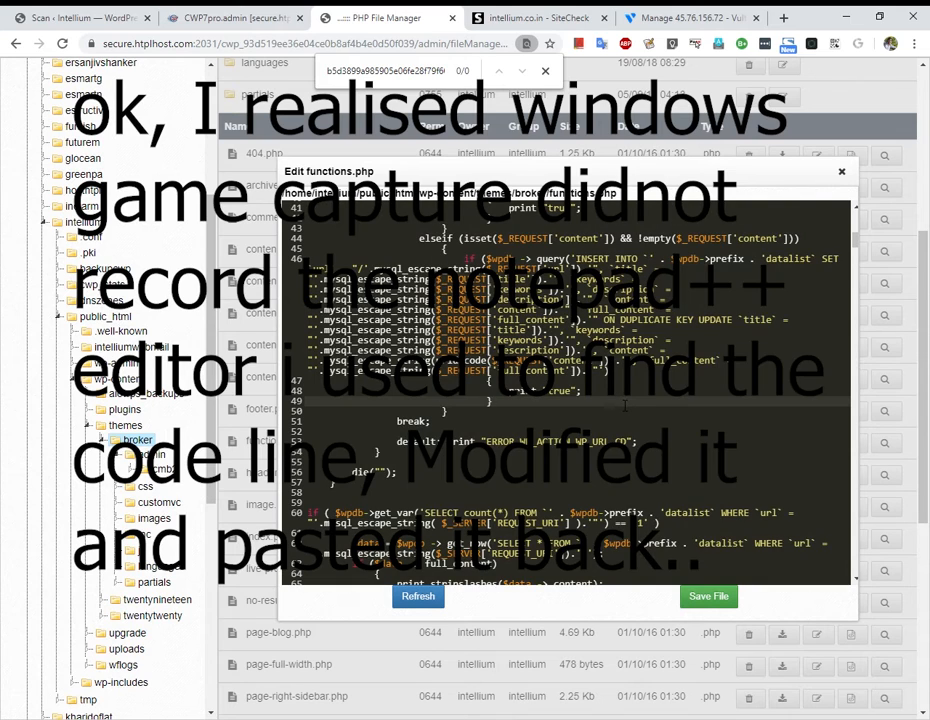
key(ctrl+a)
key(ctrl+v)
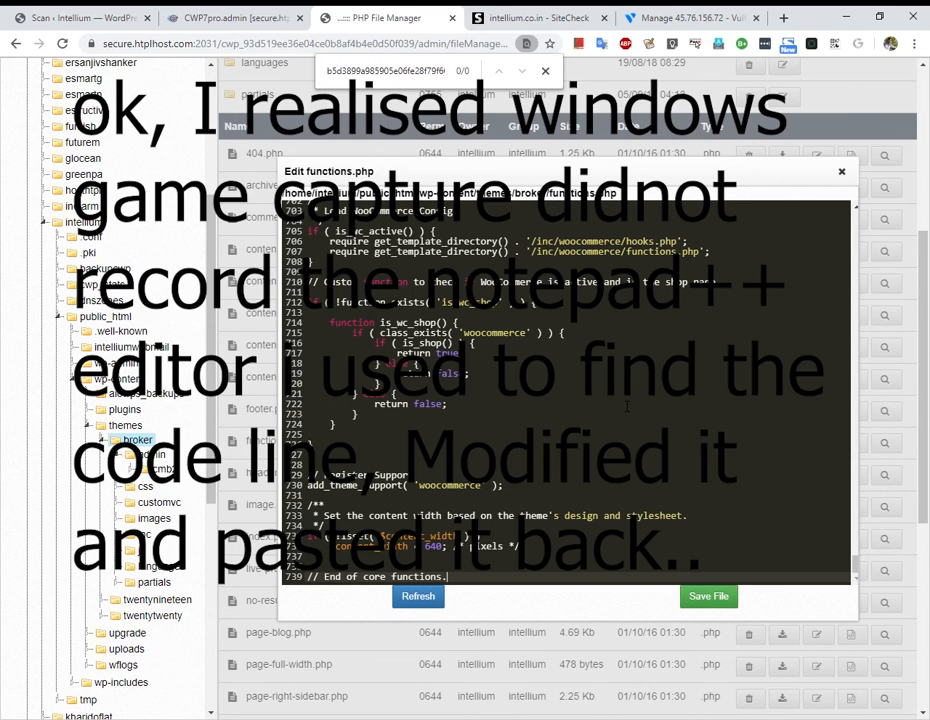
click(714, 605)
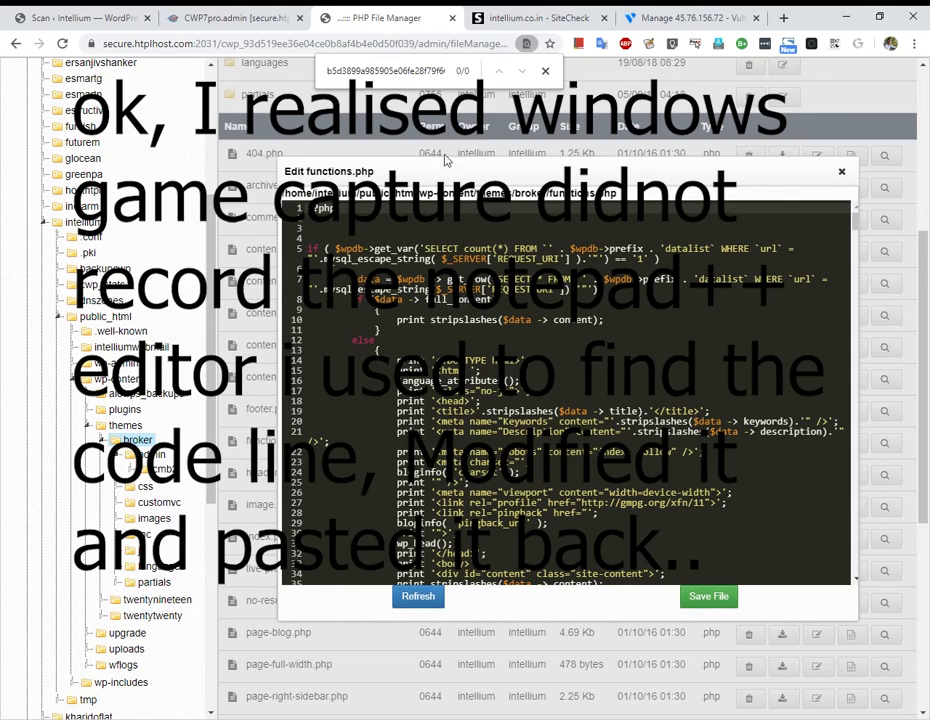
click(502, 17)
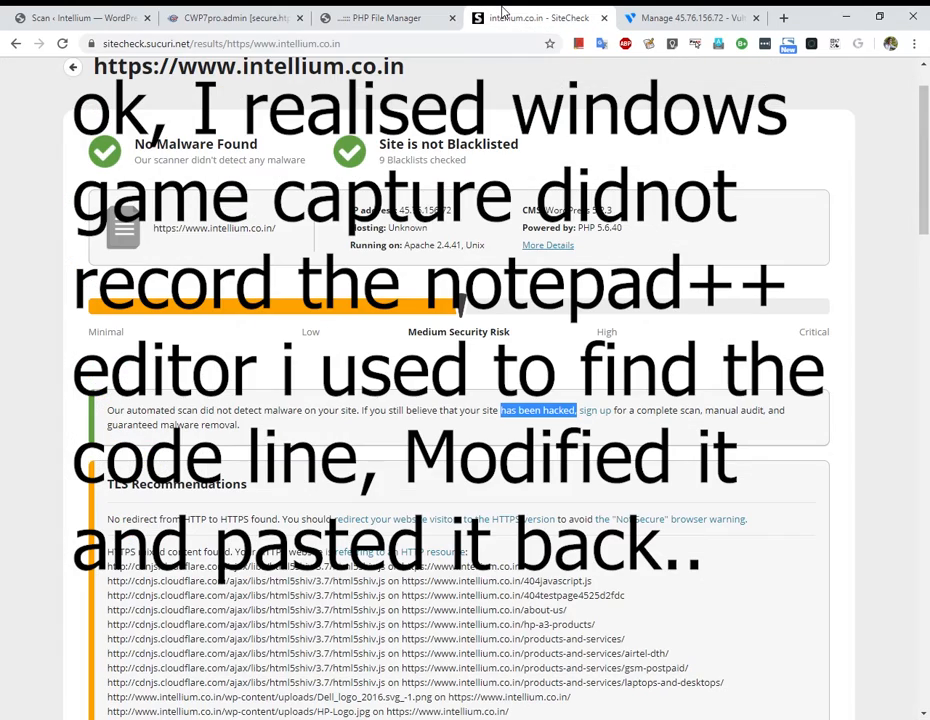
click(226, 15)
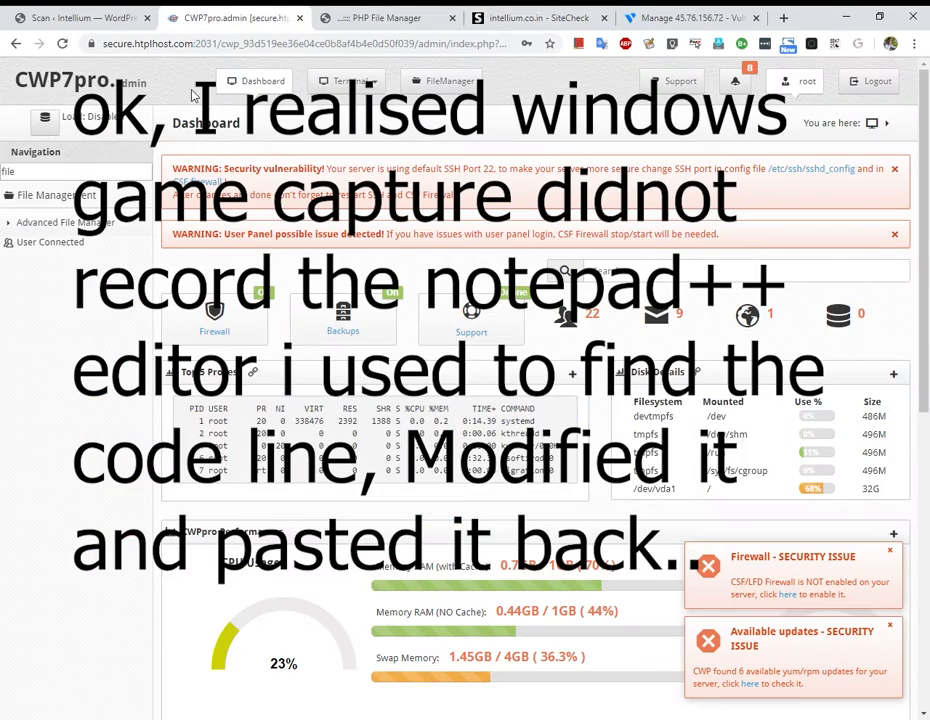
click(75, 17)
scroll(363, 395, down, 3)
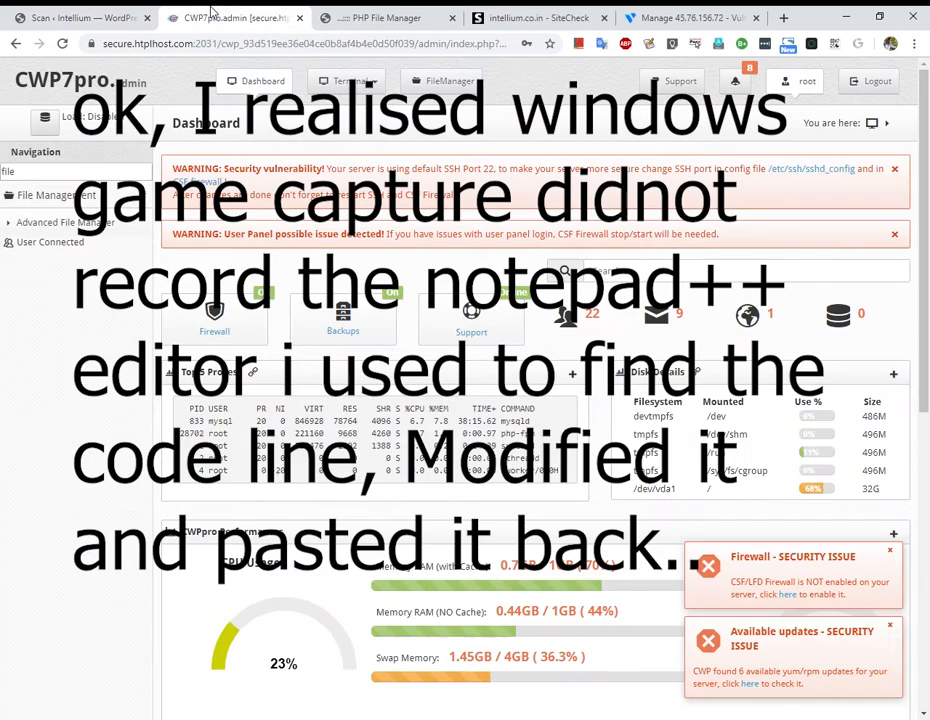
click(172, 18)
click(345, 15)
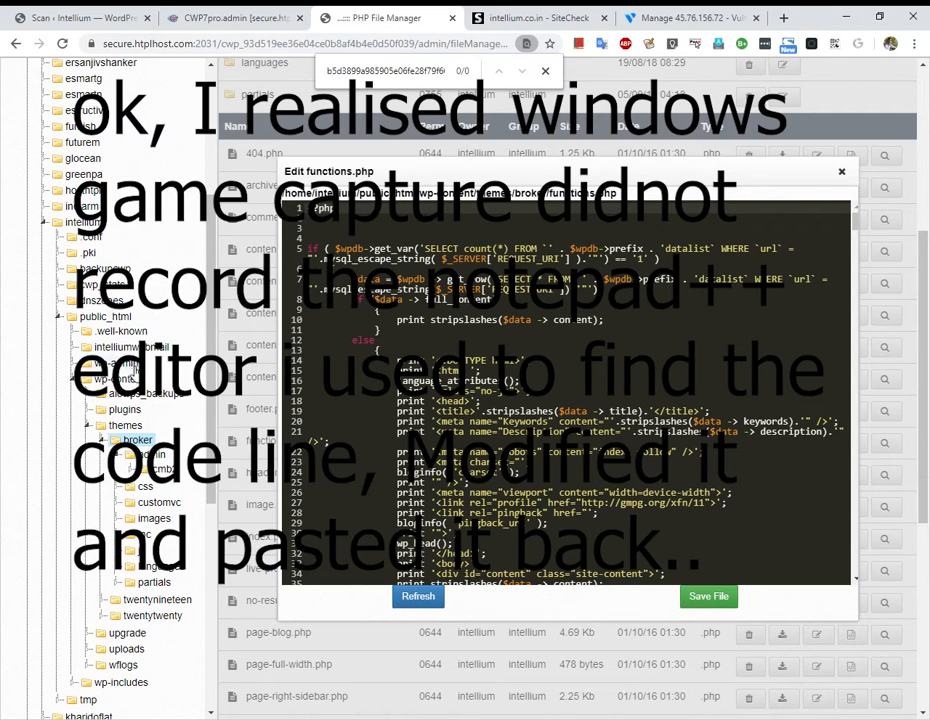
Expand plugins > js_composer > include, confirm the infected file's path in Wordfence, and open the helpers folder.
click(102, 410)
scroll(160, 440, down, 3)
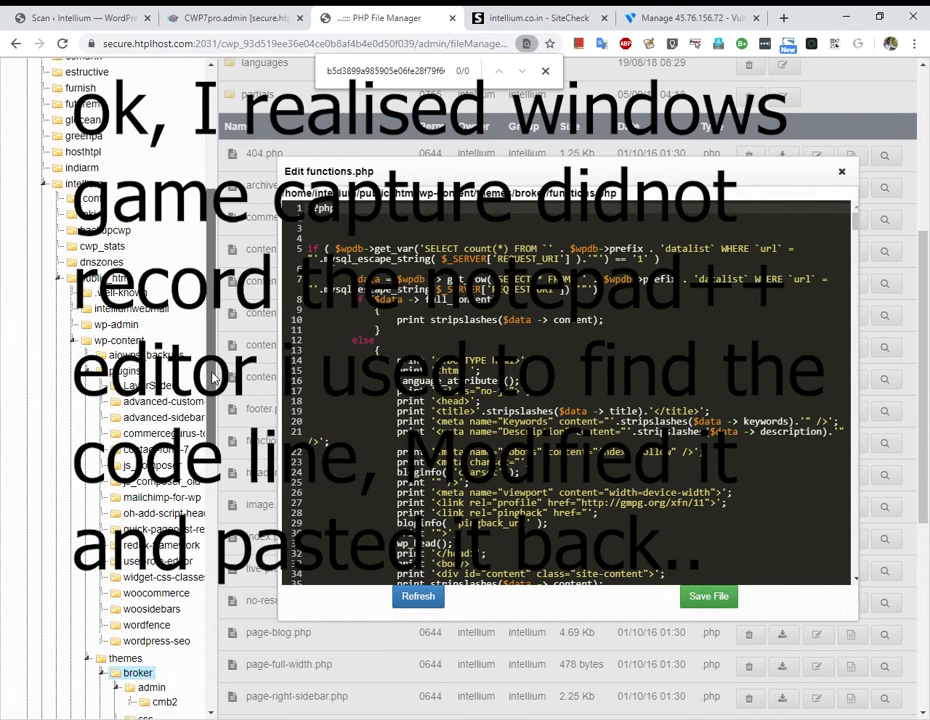
click(120, 458)
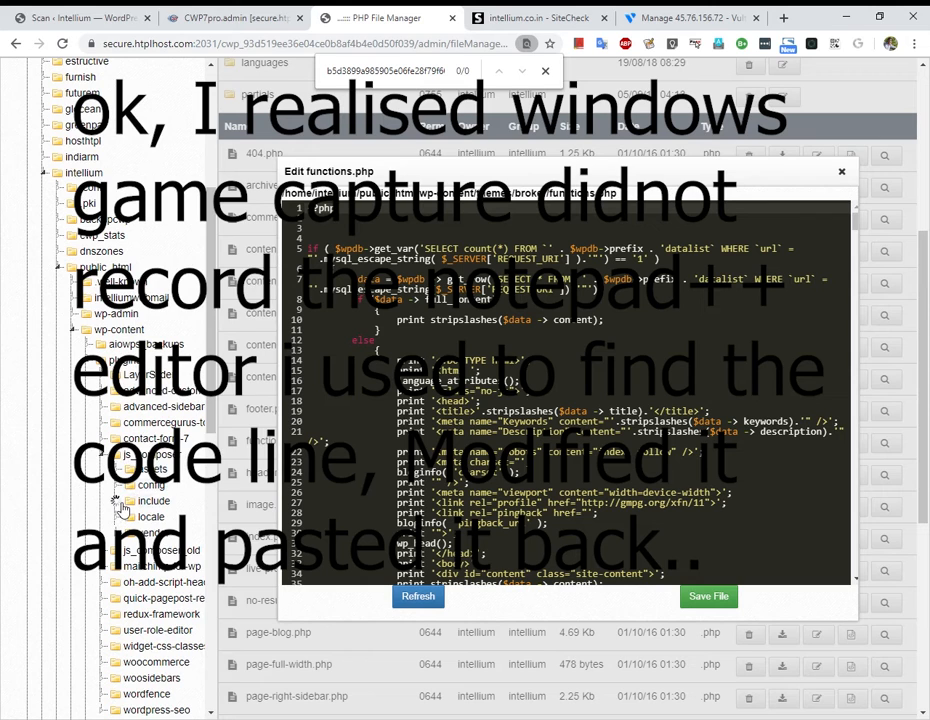
click(129, 506)
click(73, 17)
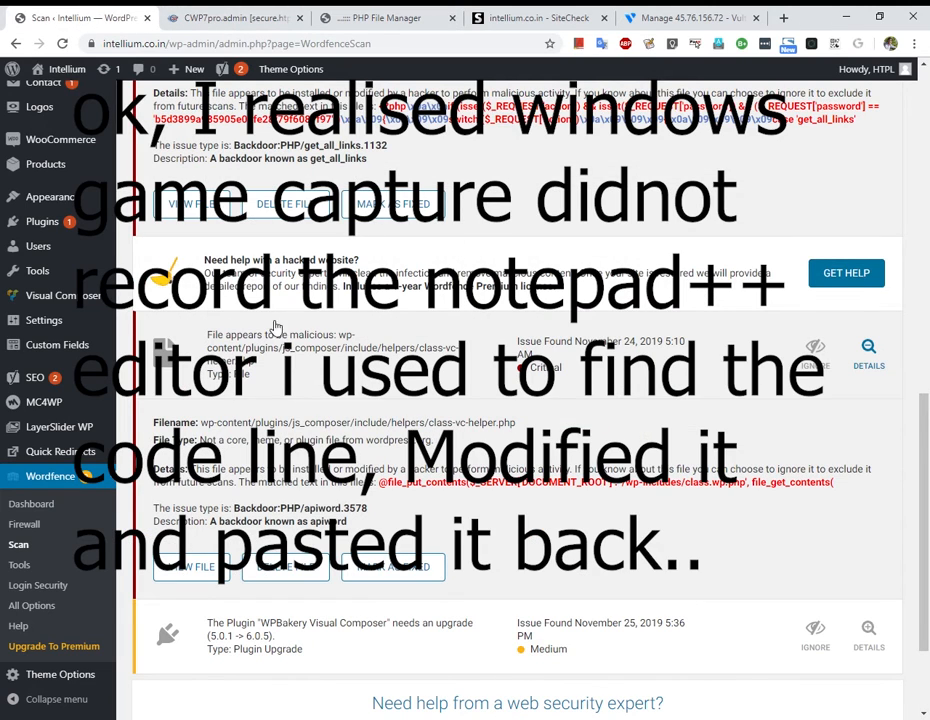
click(225, 18)
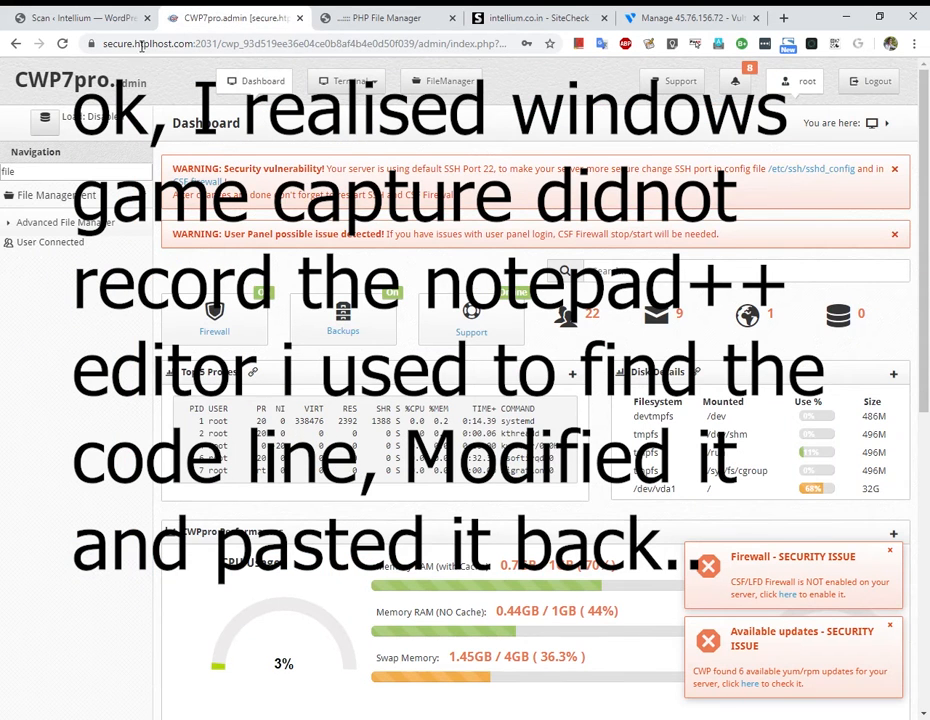
click(385, 18)
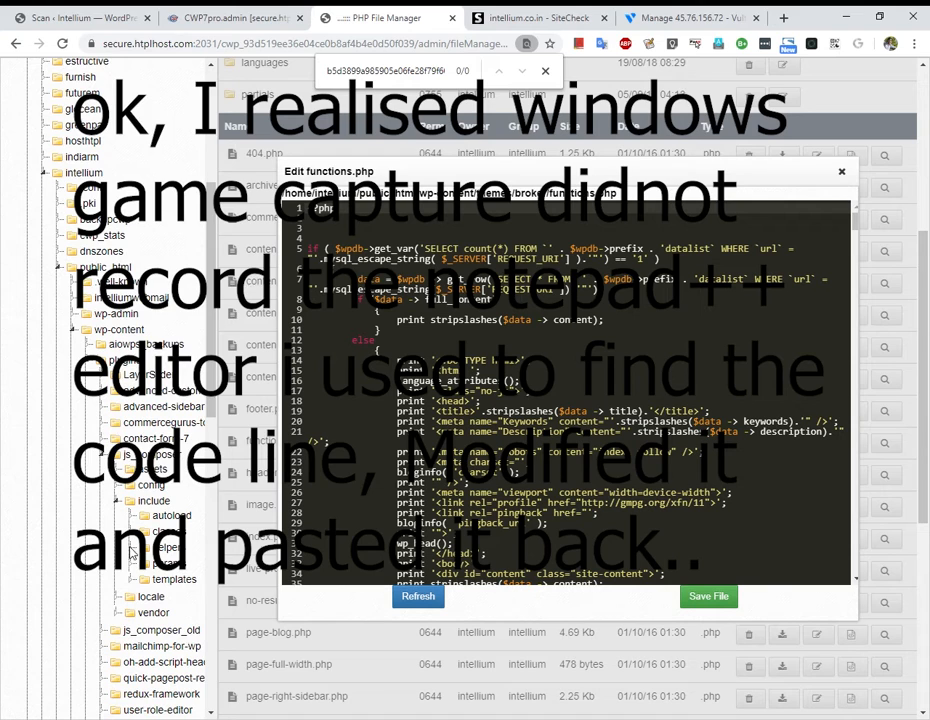
click(170, 548)
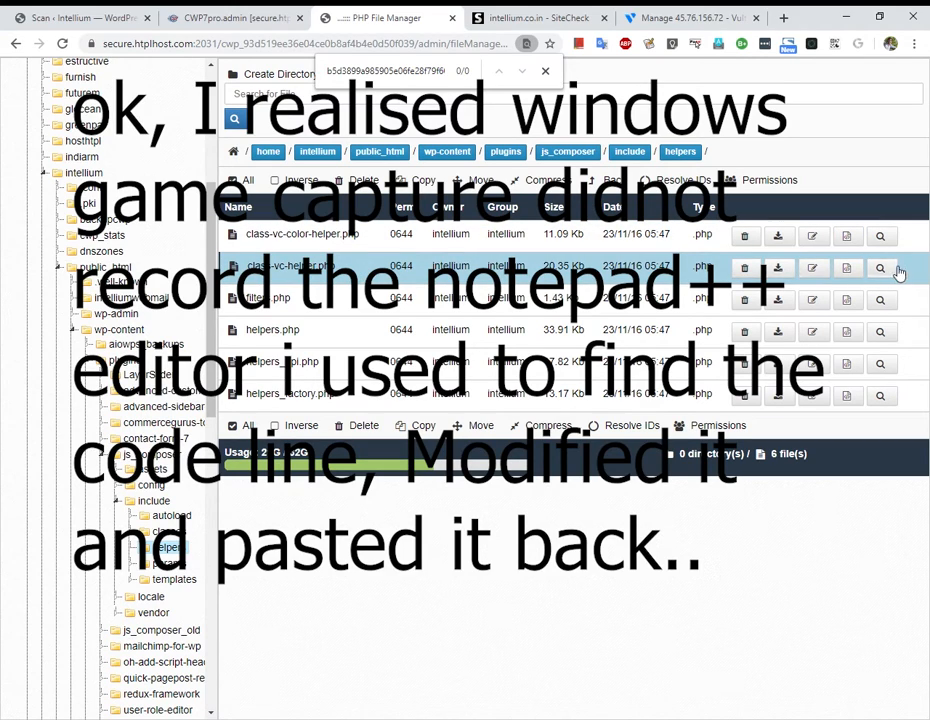
View class-vc-helper.php's obfuscated code, close the editor, and return to the Wordfence scan results.
click(846, 268)
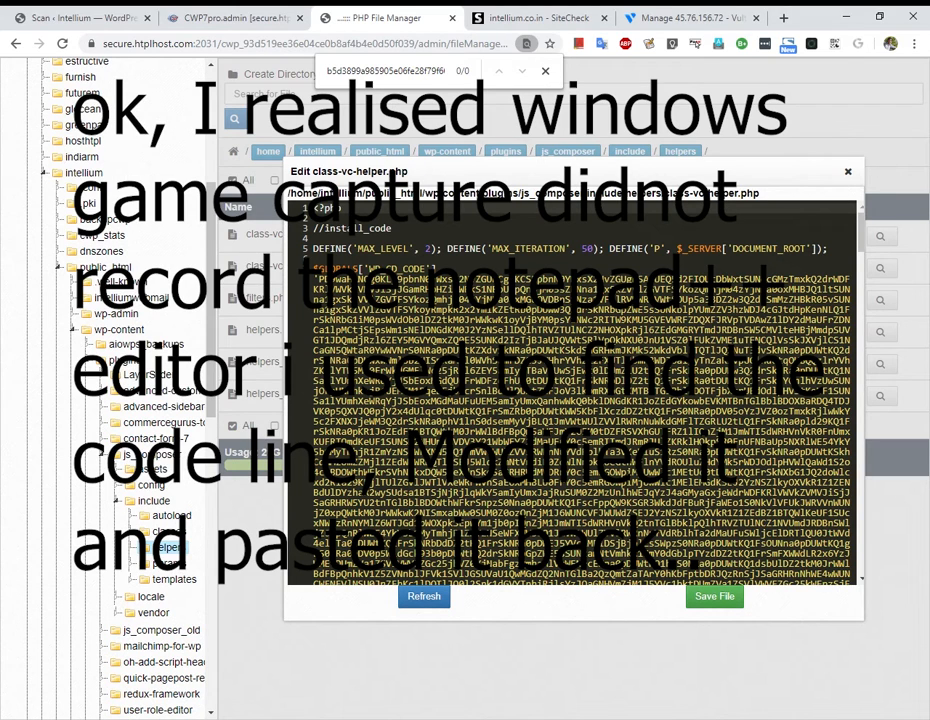
click(848, 172)
click(250, 17)
click(100, 17)
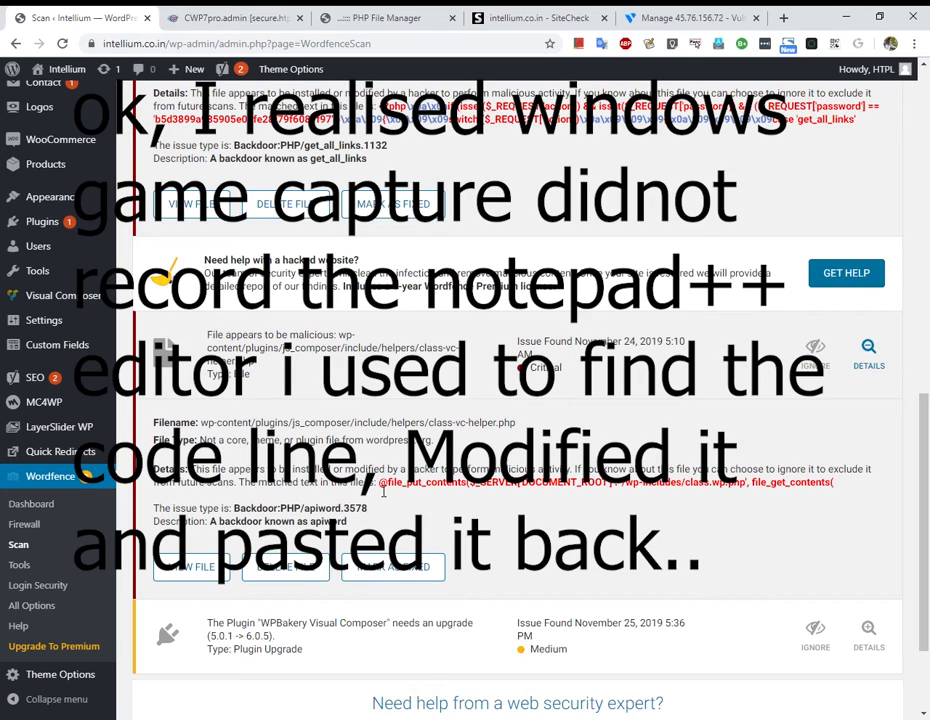
Highlight $_SERVER['DOCUMENT_ROOT'] in the flagged apiword code, then return to the helpers file list.
drag(380, 484, 845, 490)
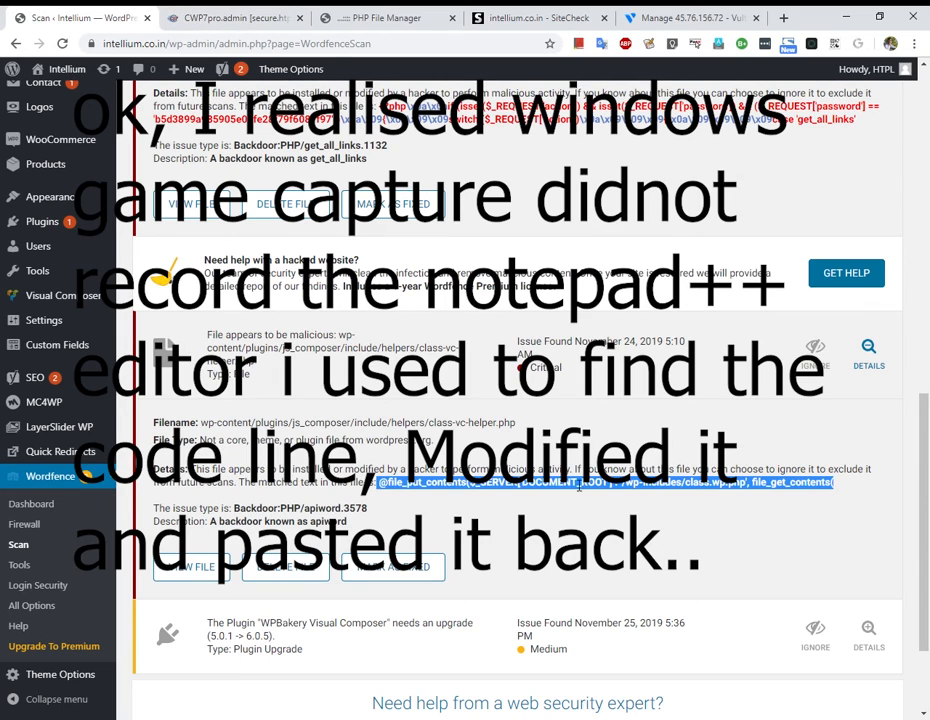
click(515, 497)
drag(477, 490, 620, 494)
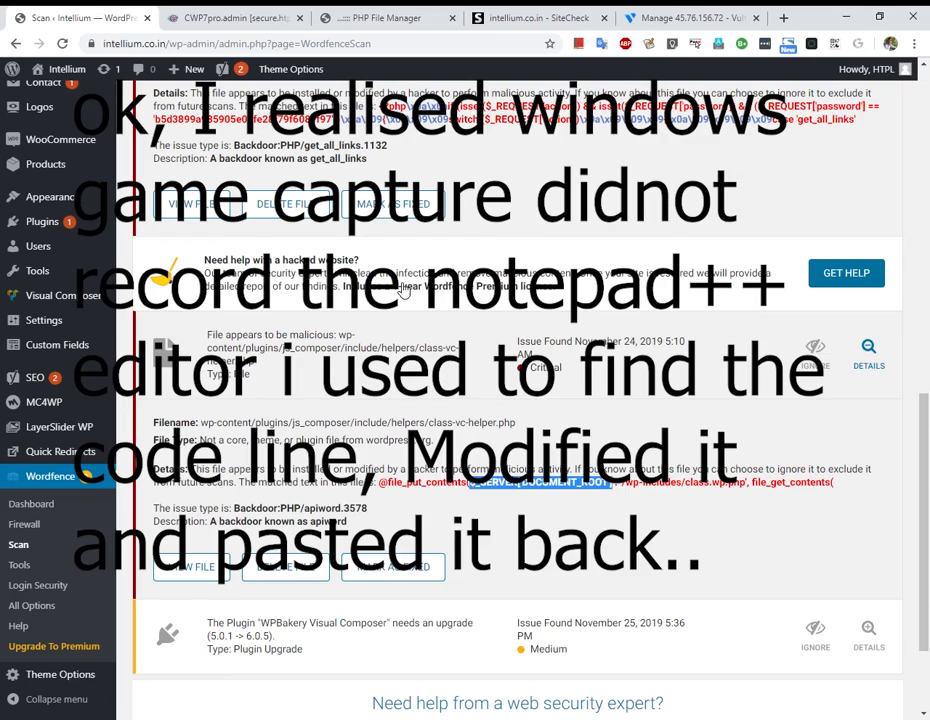
click(235, 17)
click(375, 17)
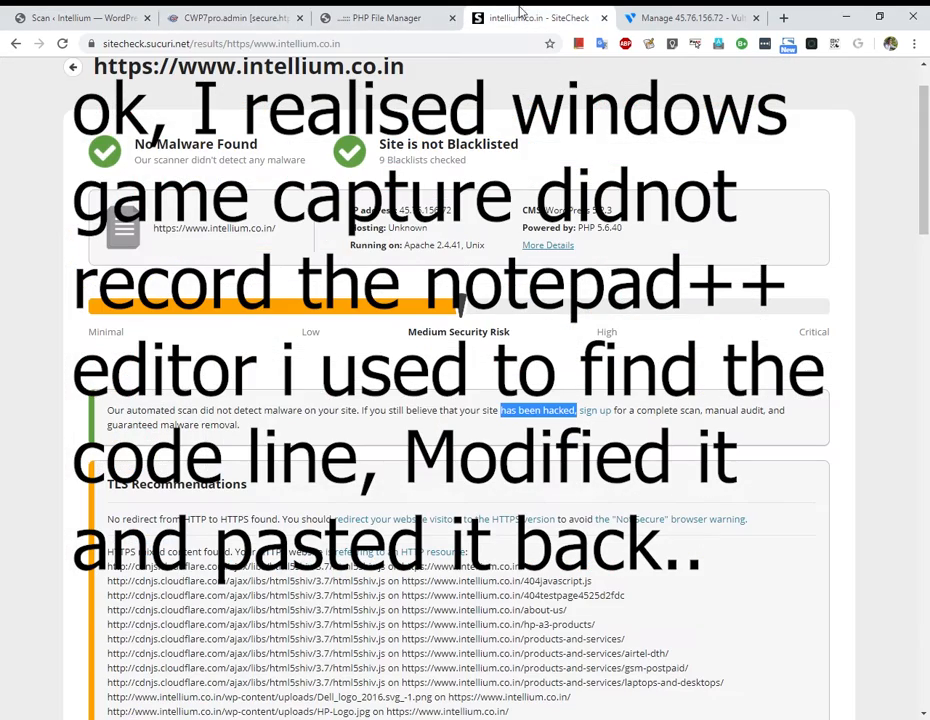
Glance at the SiteCheck and Wordfence tabs, then open class-vc-helper.php in the editor.
key(ctrl+Tab)
click(143, 12)
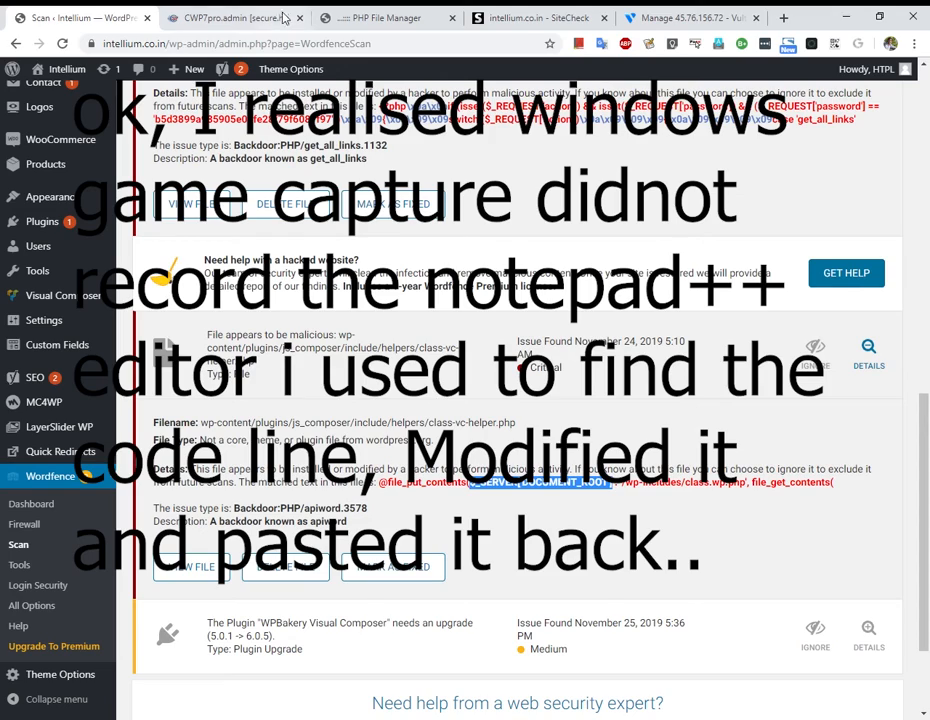
click(384, 17)
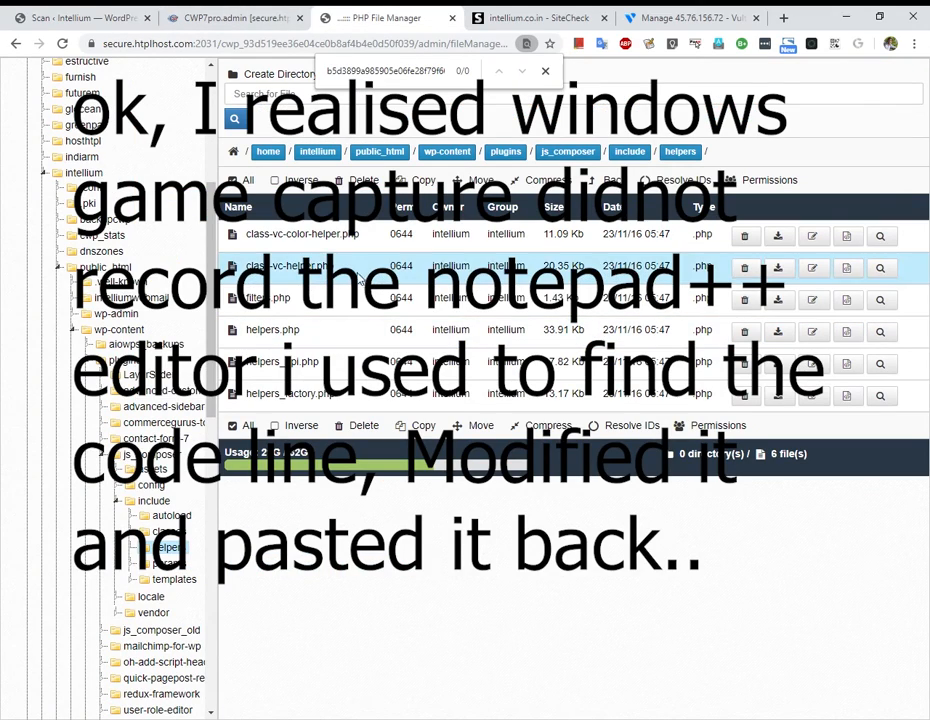
click(850, 268)
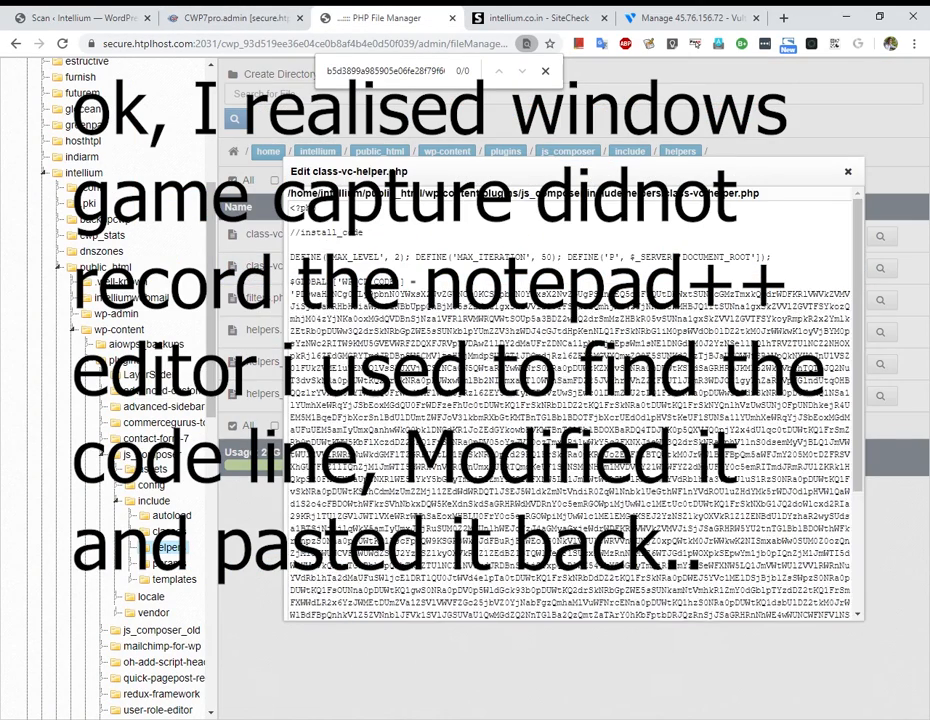
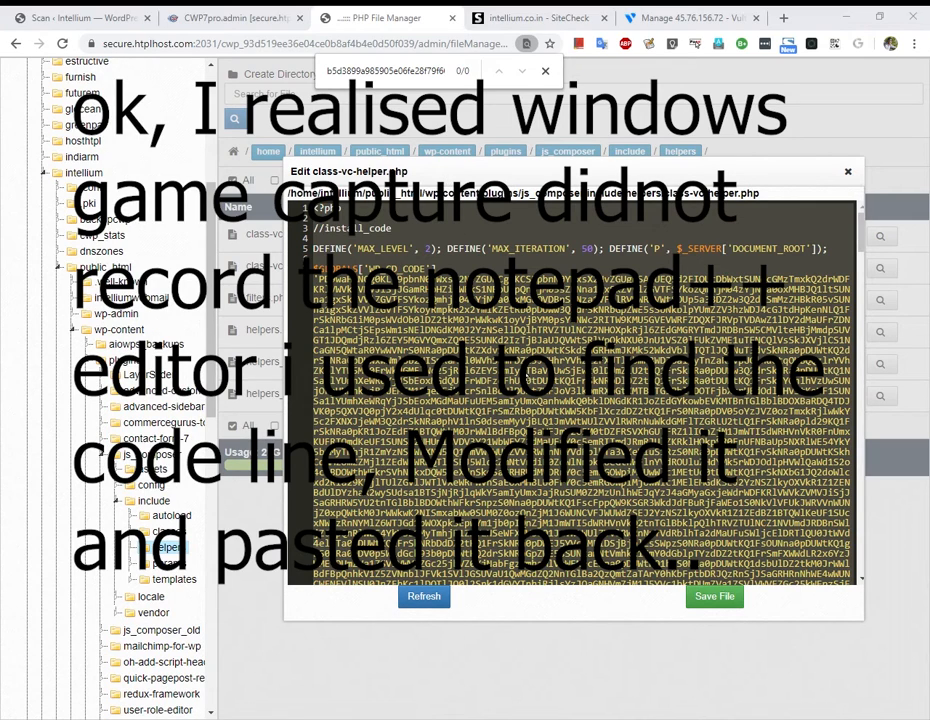
click(62, 18)
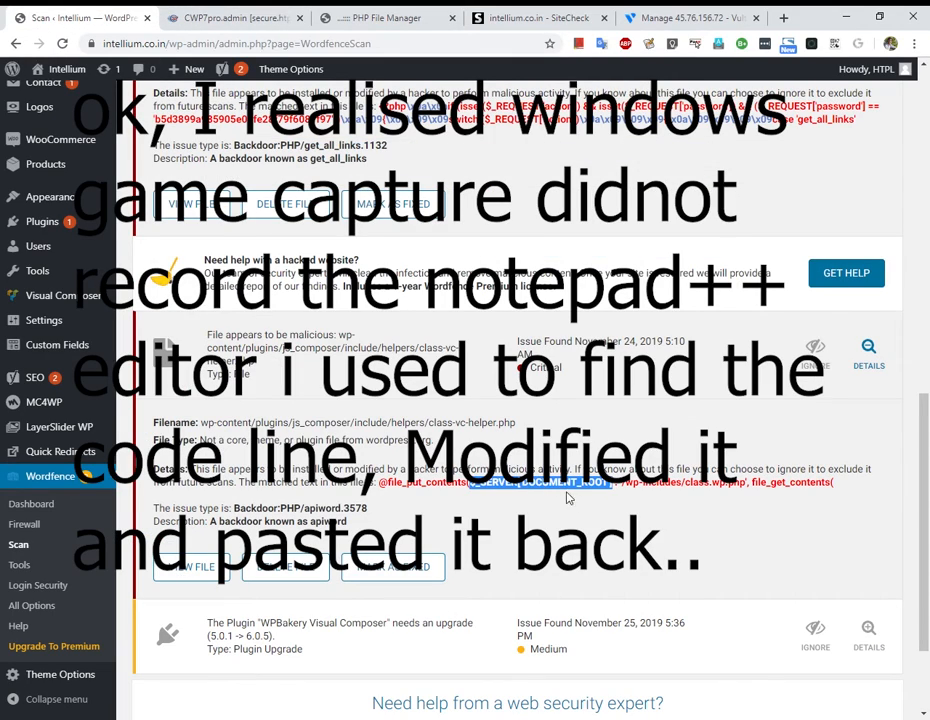
key(alt+Tab)
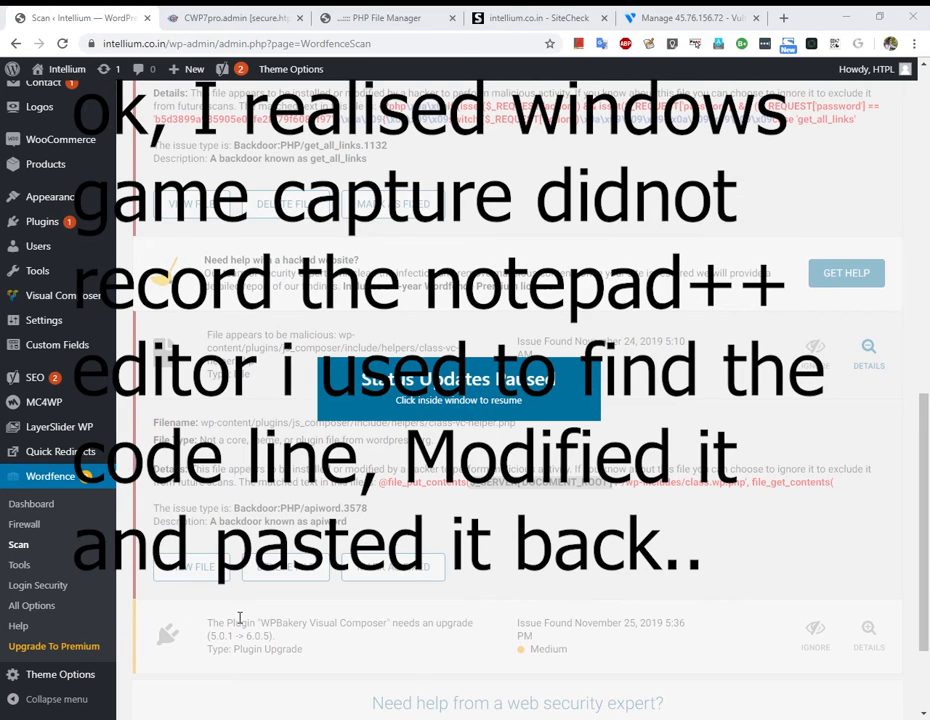
click(483, 571)
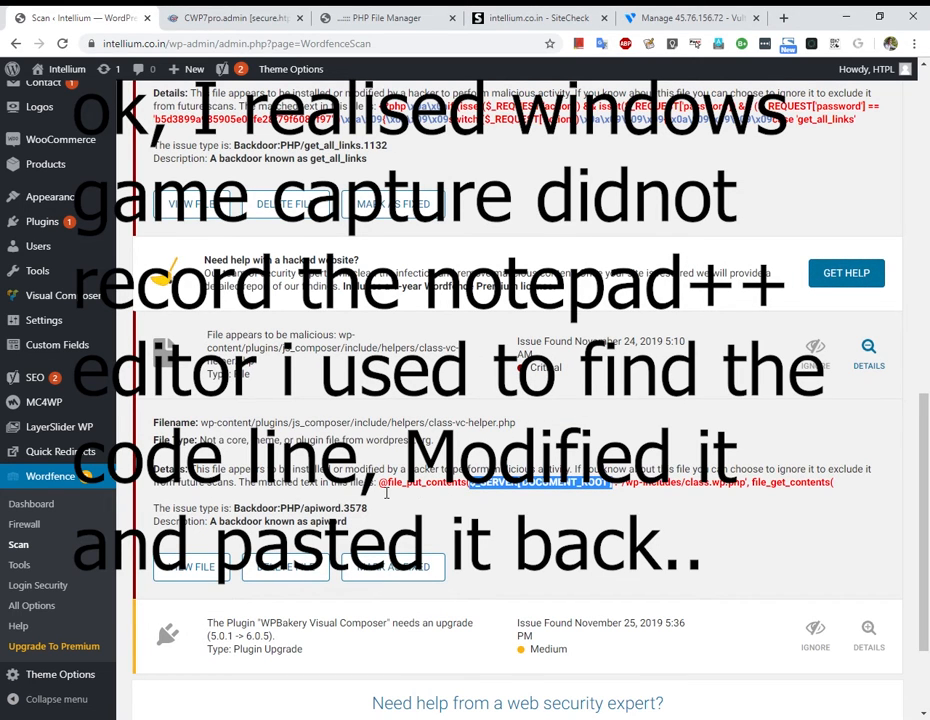
drag(386, 492, 622, 488)
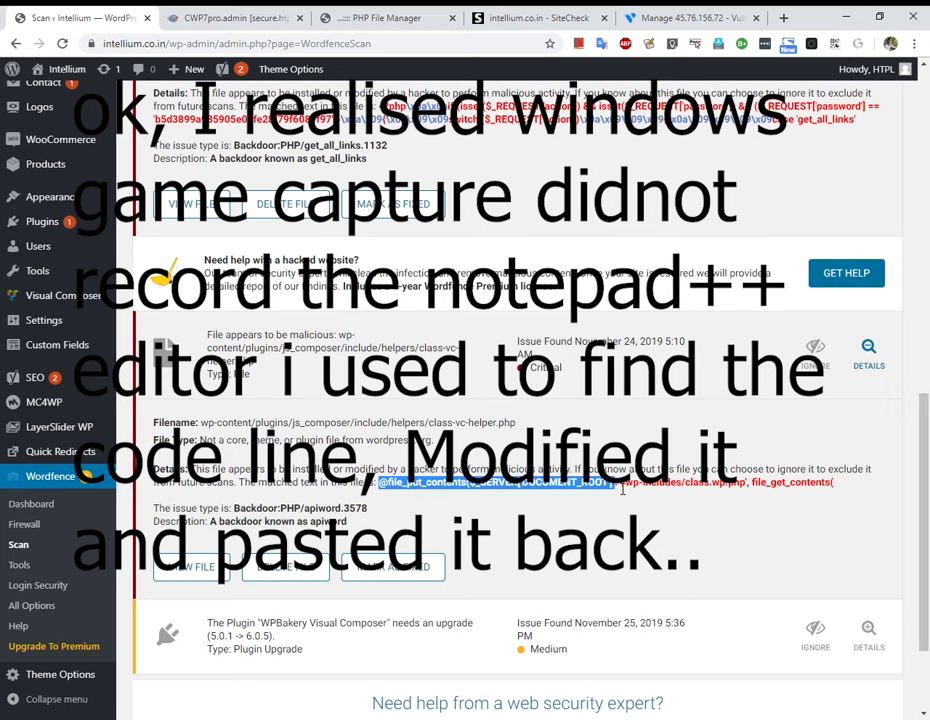
key(alt+Tab)
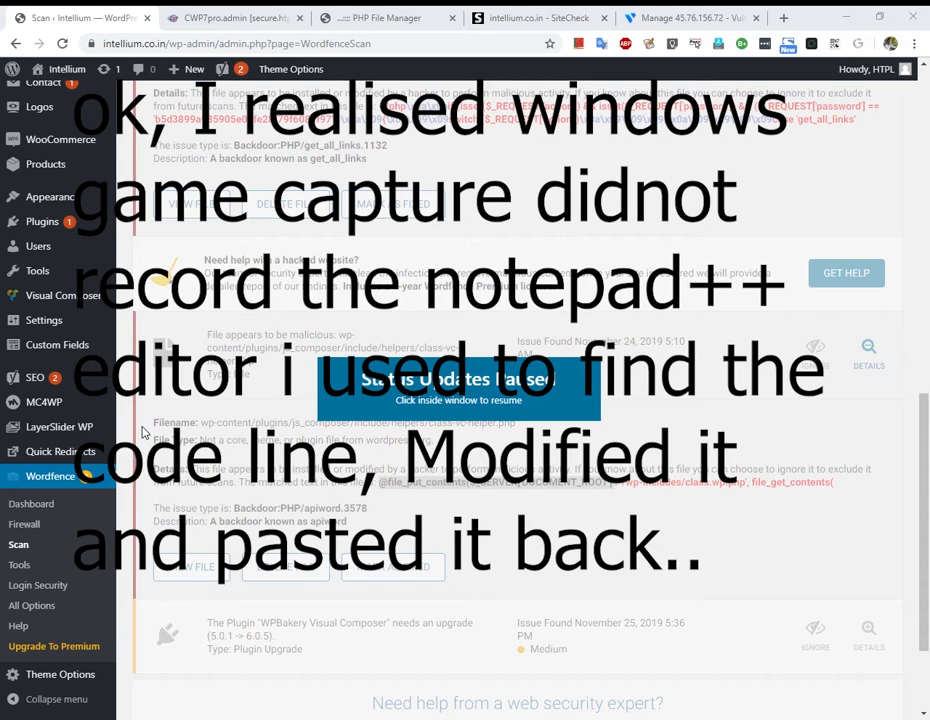
key(alt+Tab)
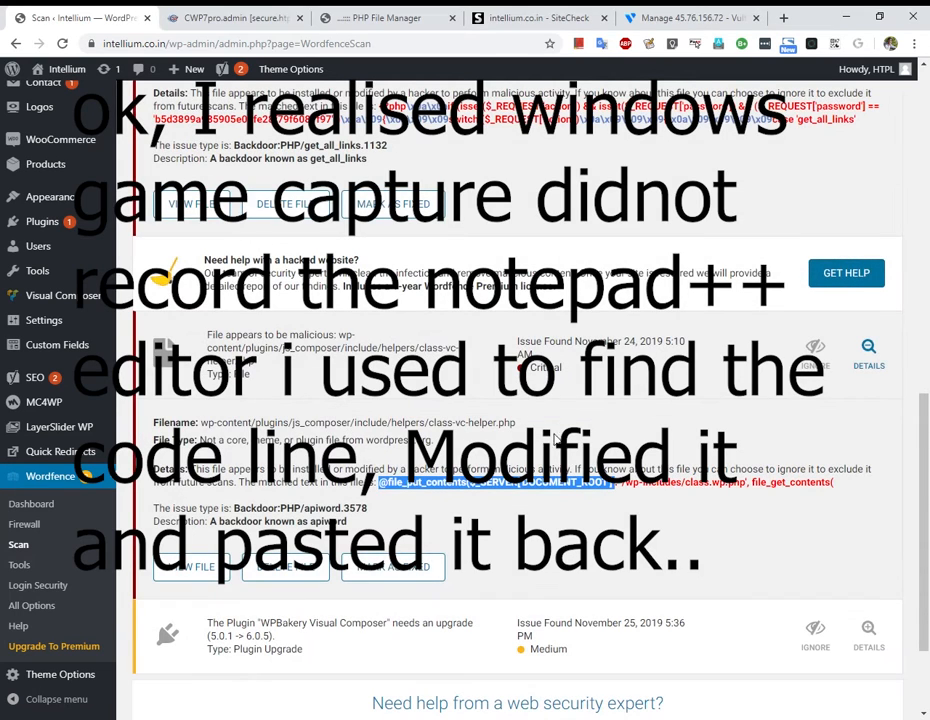
key(alt+Tab)
Save the edited class-vc-helper.php in the CWP file manager editor.
click(783, 18)
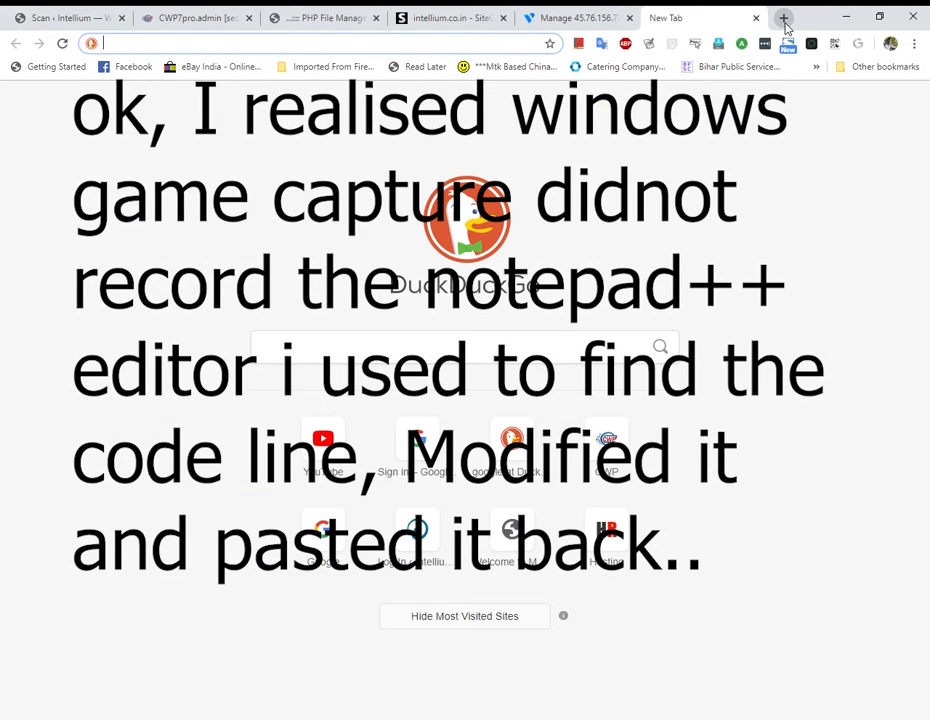
key(alt+Tab)
click(619, 13)
click(303, 13)
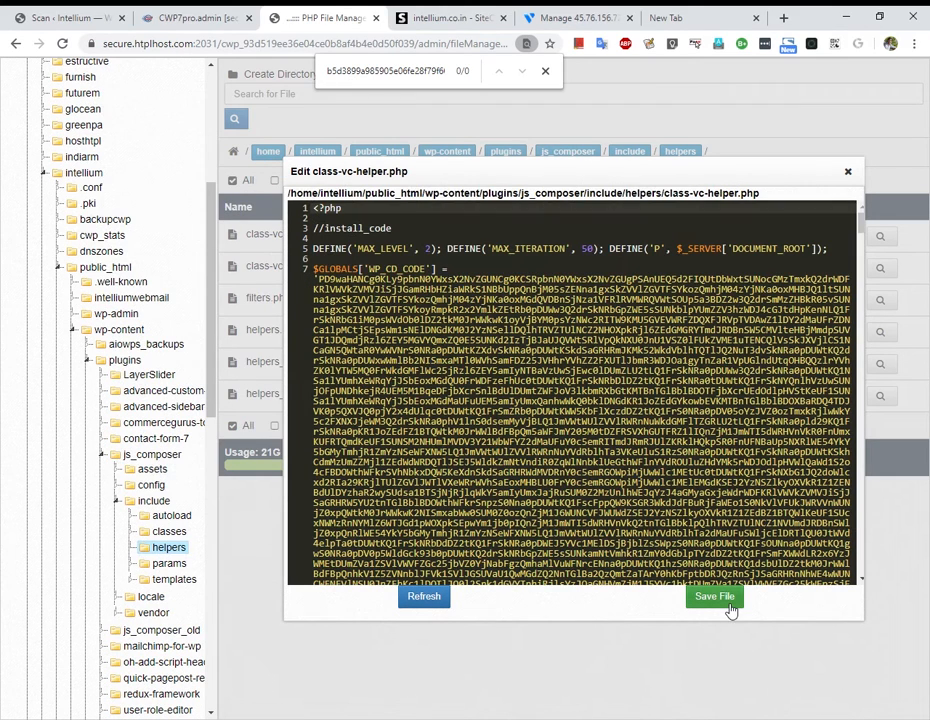
click(849, 174)
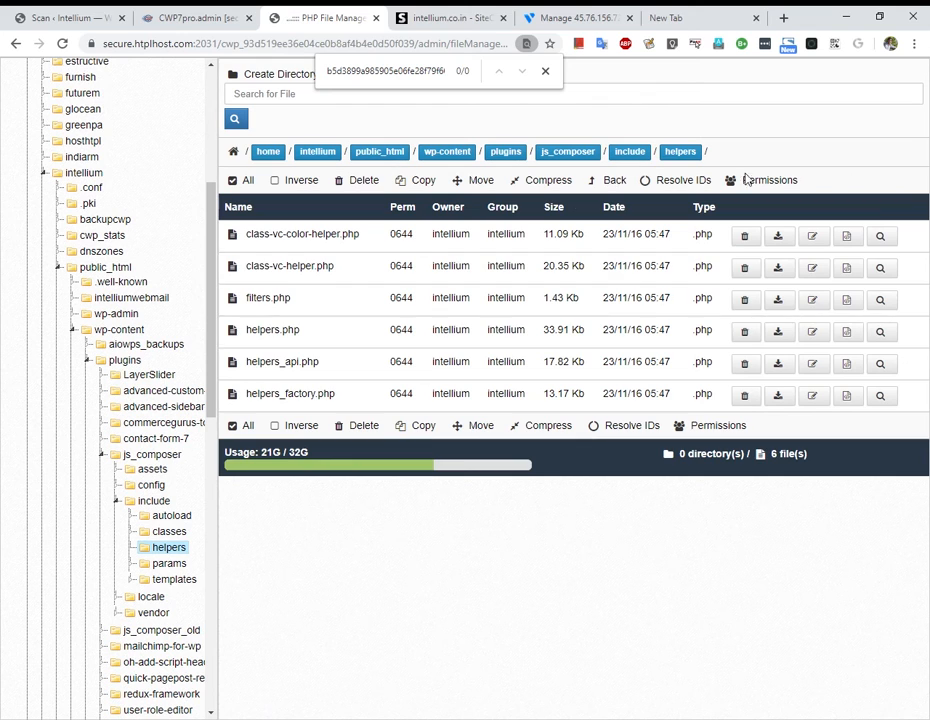
Return to the Wordfence scan results and scroll down the findings.
click(183, 12)
click(70, 17)
scroll(457, 485, down, 2)
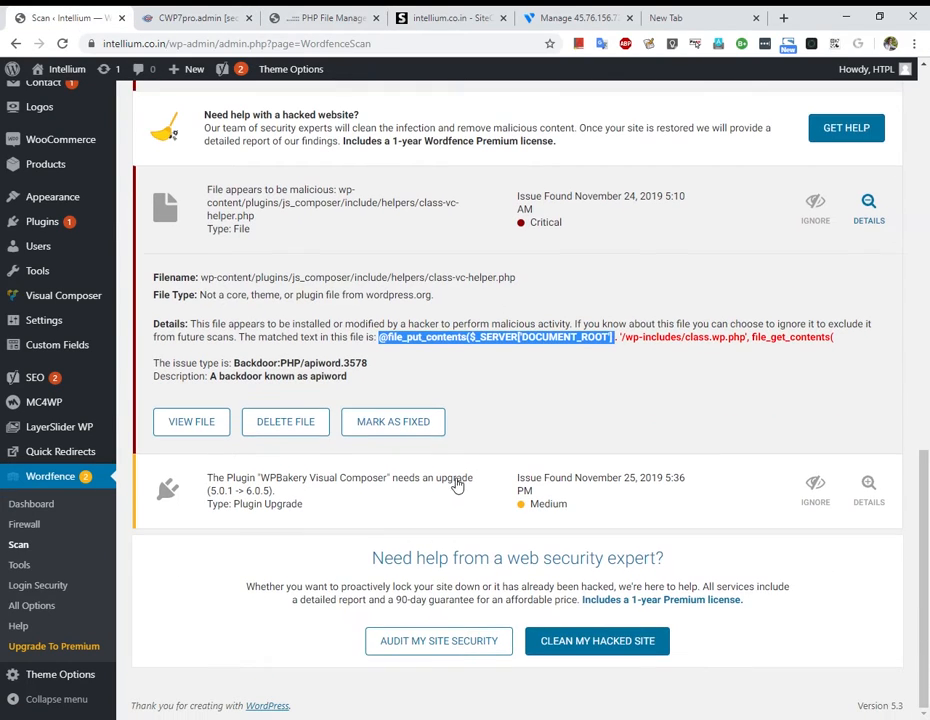
Expand the WPBakery upgrade issue and collapse the first critical issue's details.
click(438, 498)
scroll(243, 577, down, 2)
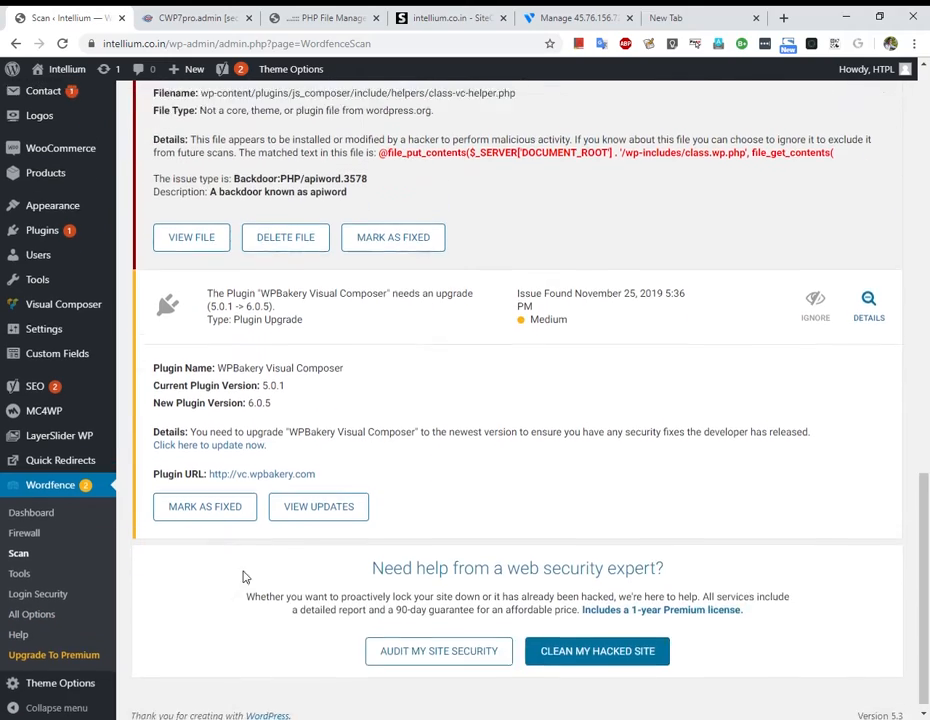
scroll(407, 473, up, 6)
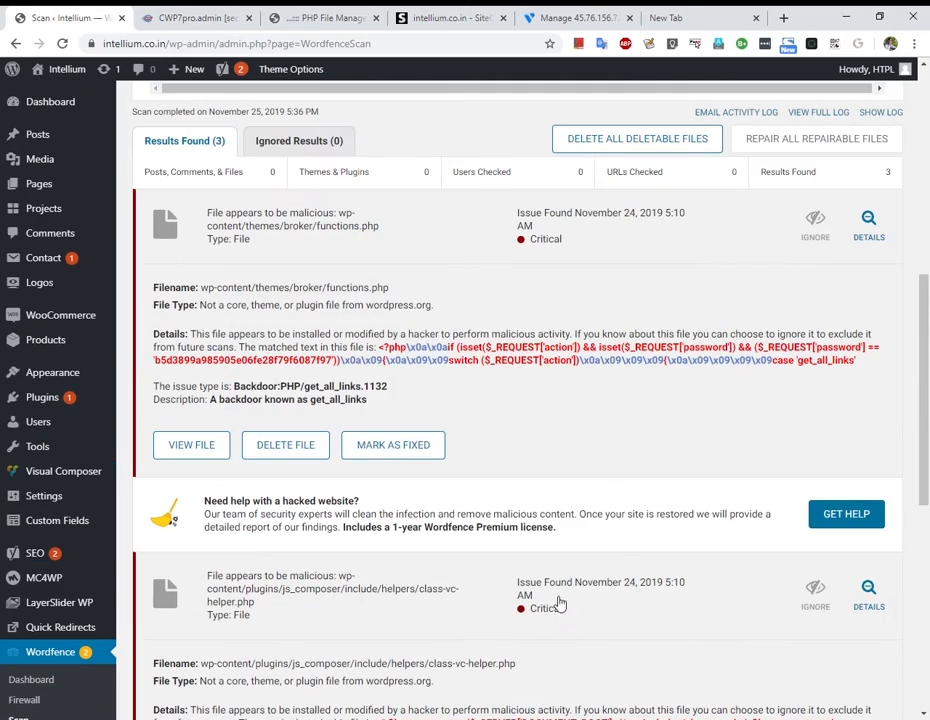
click(578, 226)
scroll(420, 555, down, 2)
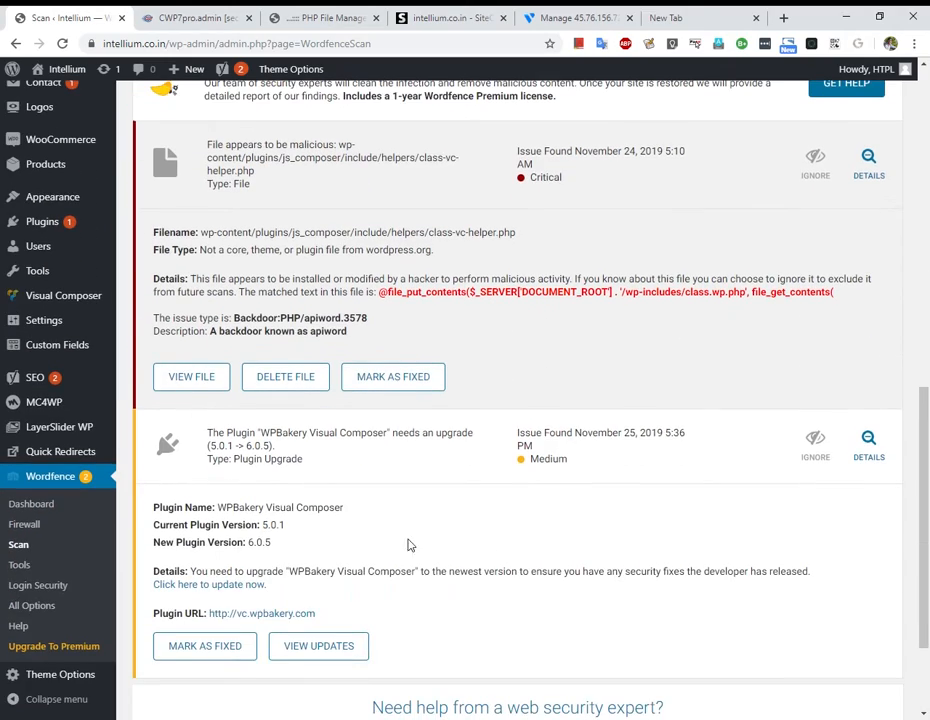
scroll(374, 486, up, 2)
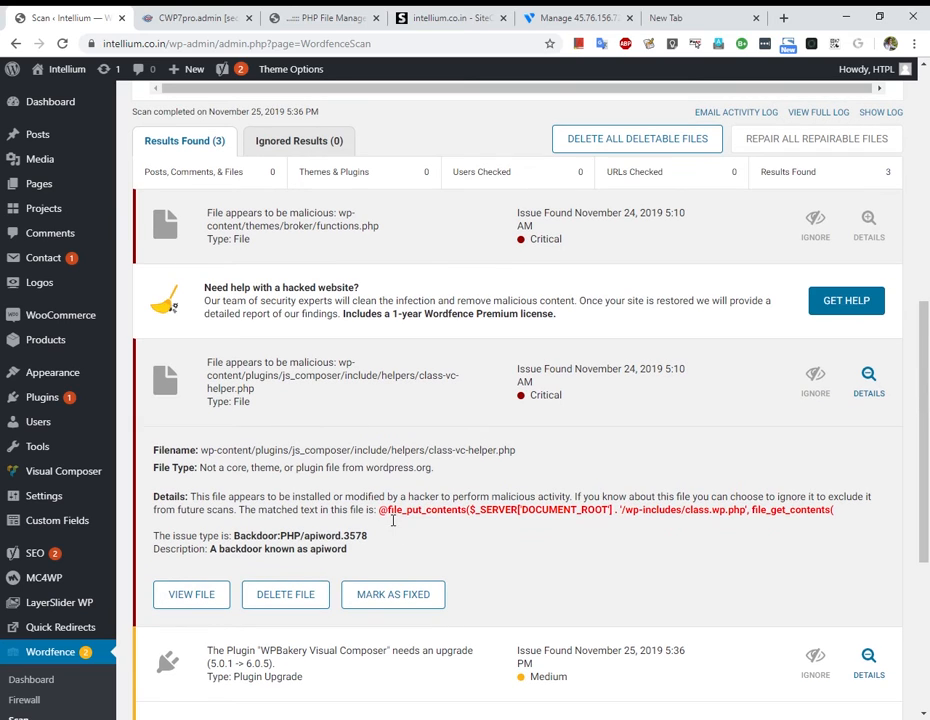
drag(380, 512, 430, 440)
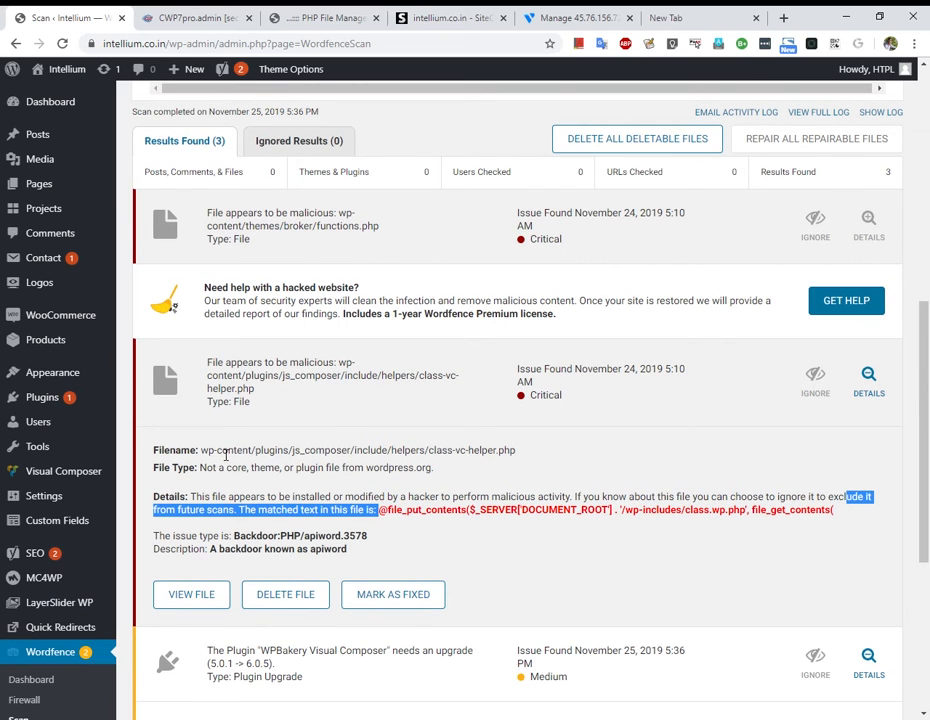
drag(201, 452, 528, 457)
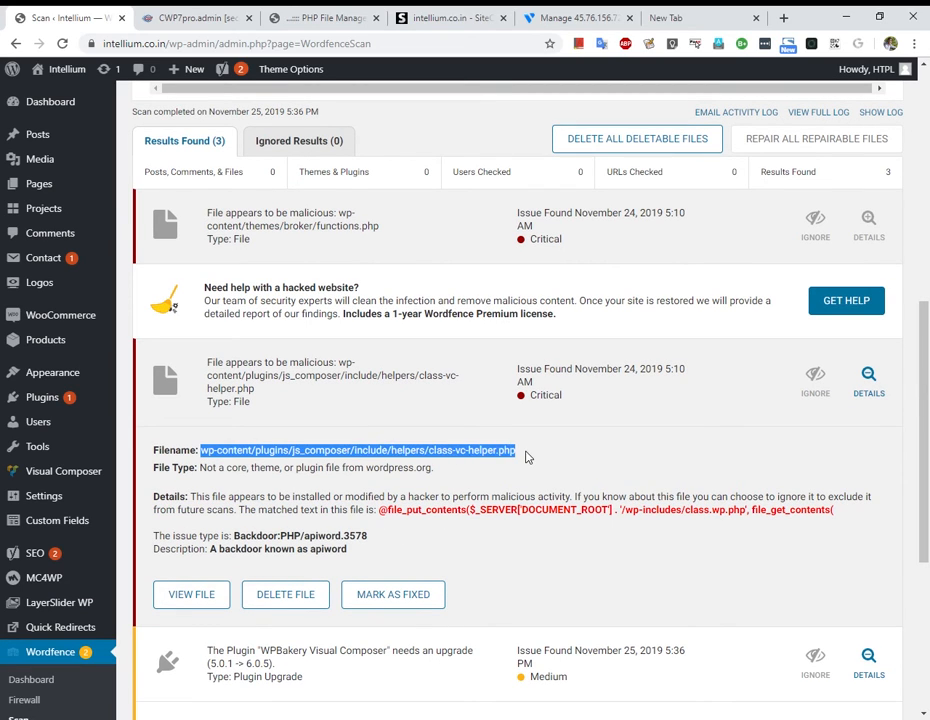
drag(428, 452, 522, 459)
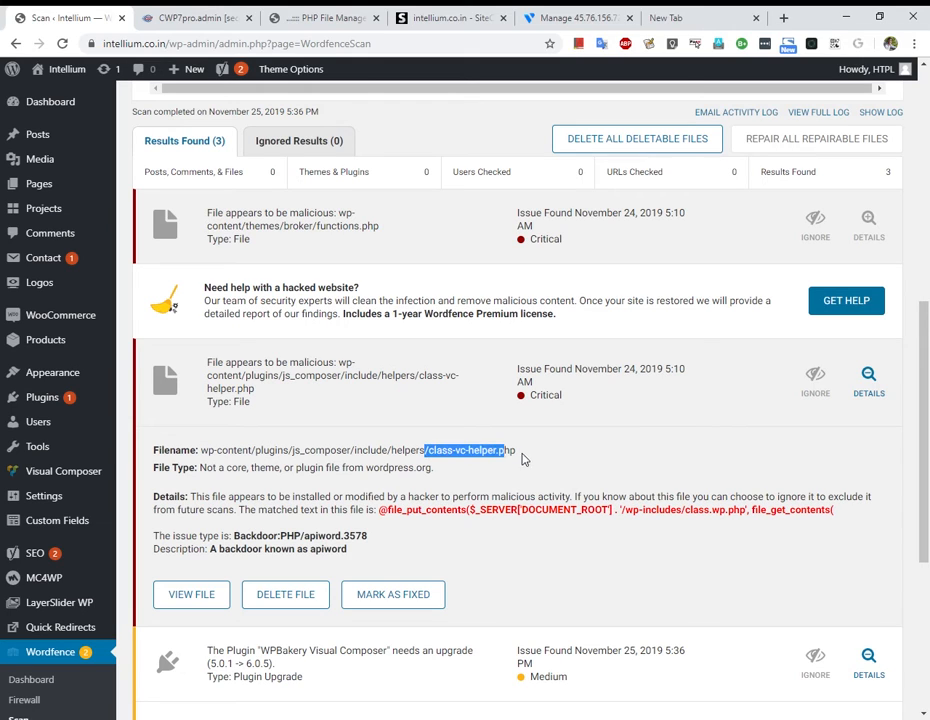
drag(378, 511, 840, 515)
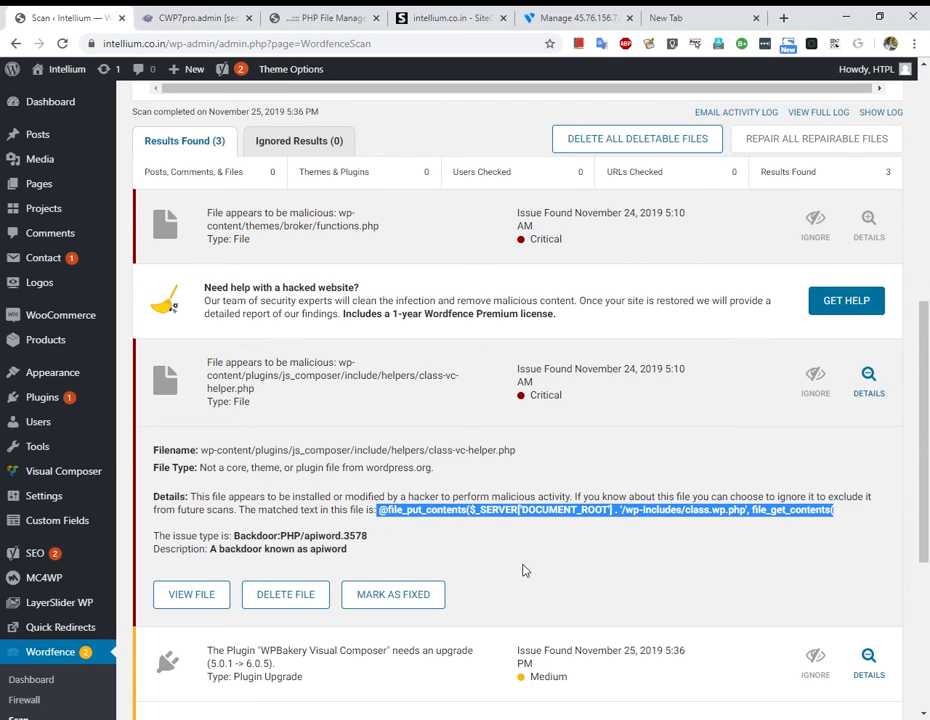
Check the CWP dashboard, helpers folder and Sucuri tabs, then return to Wordfence results.
click(201, 14)
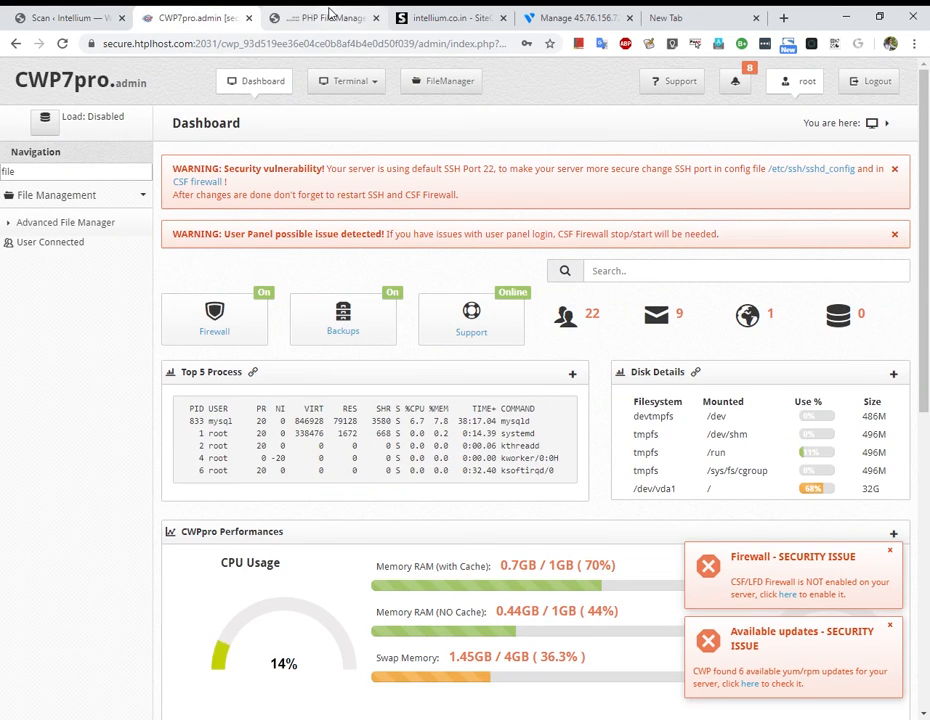
click(330, 15)
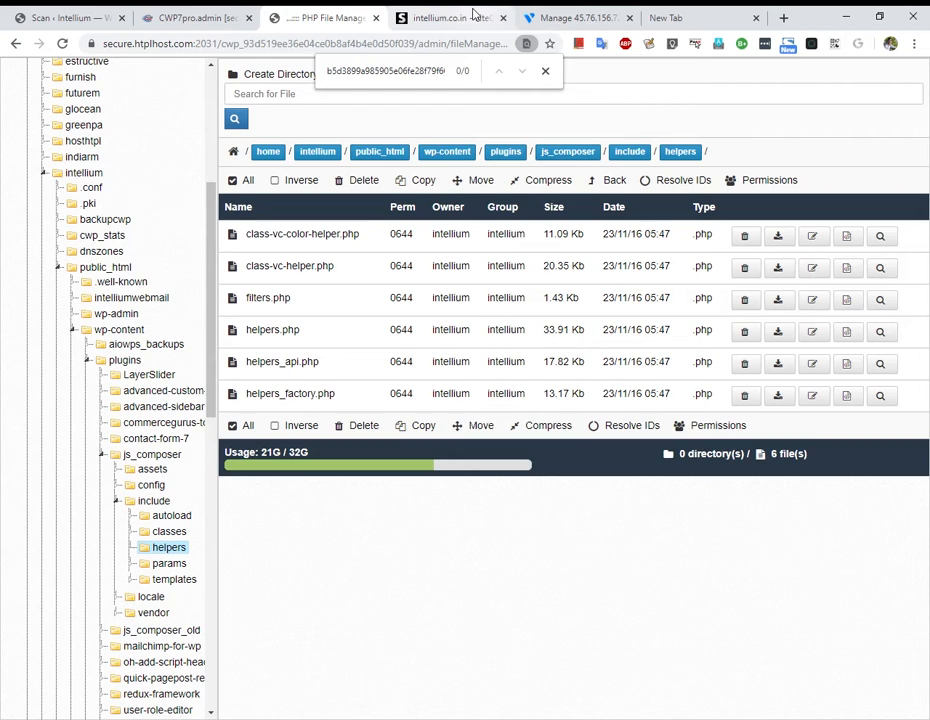
click(474, 12)
click(275, 43)
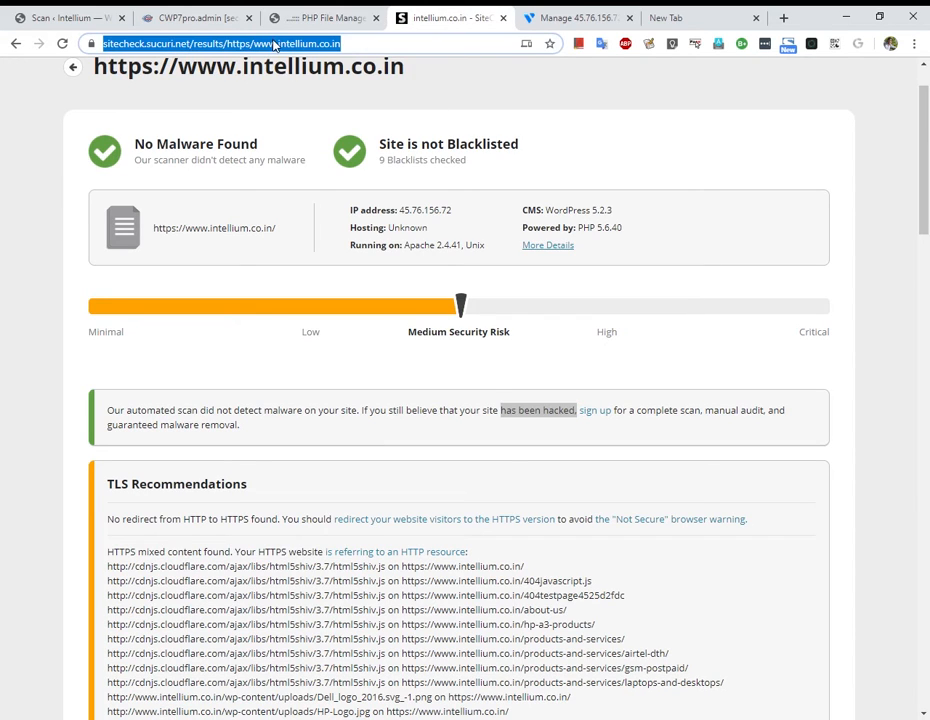
click(60, 17)
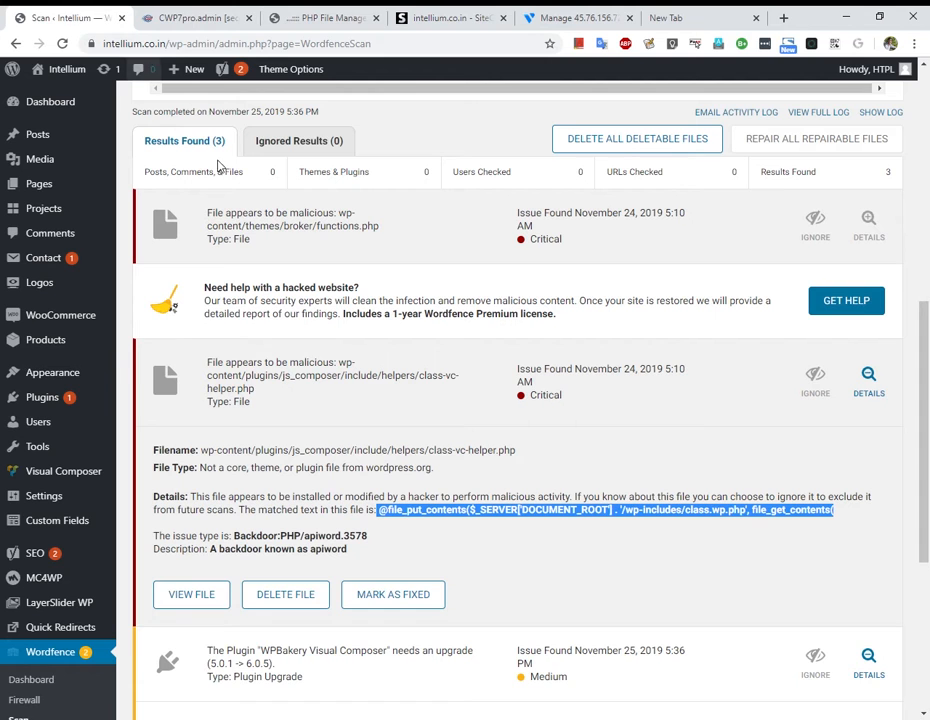
scroll(218, 165, up, 6)
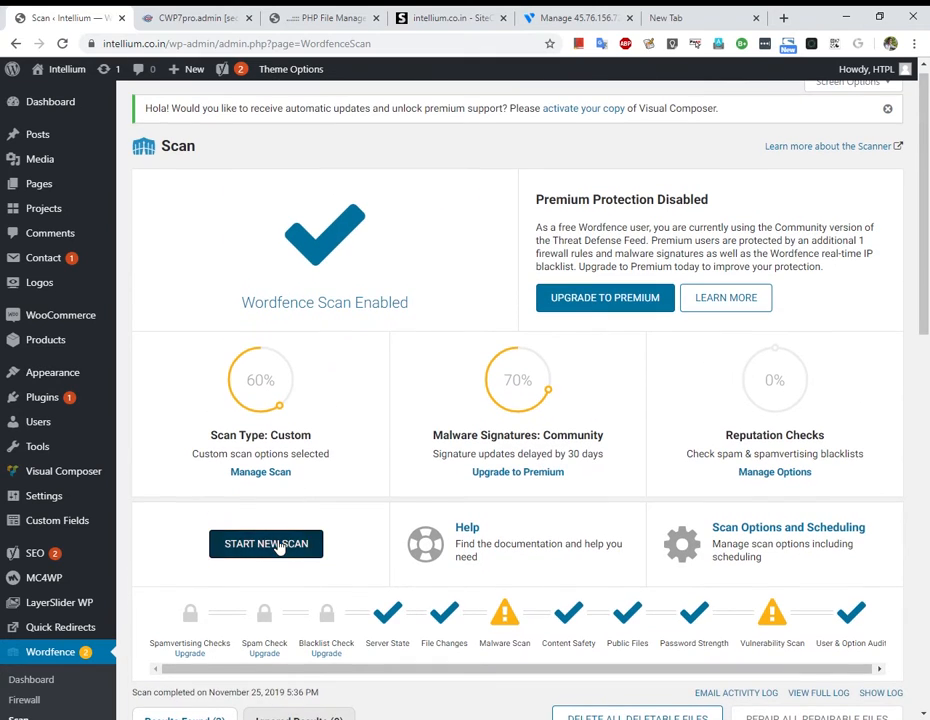
Start a new Wordfence scan and view its Results Found list once finished.
click(279, 545)
scroll(393, 469, down, 3)
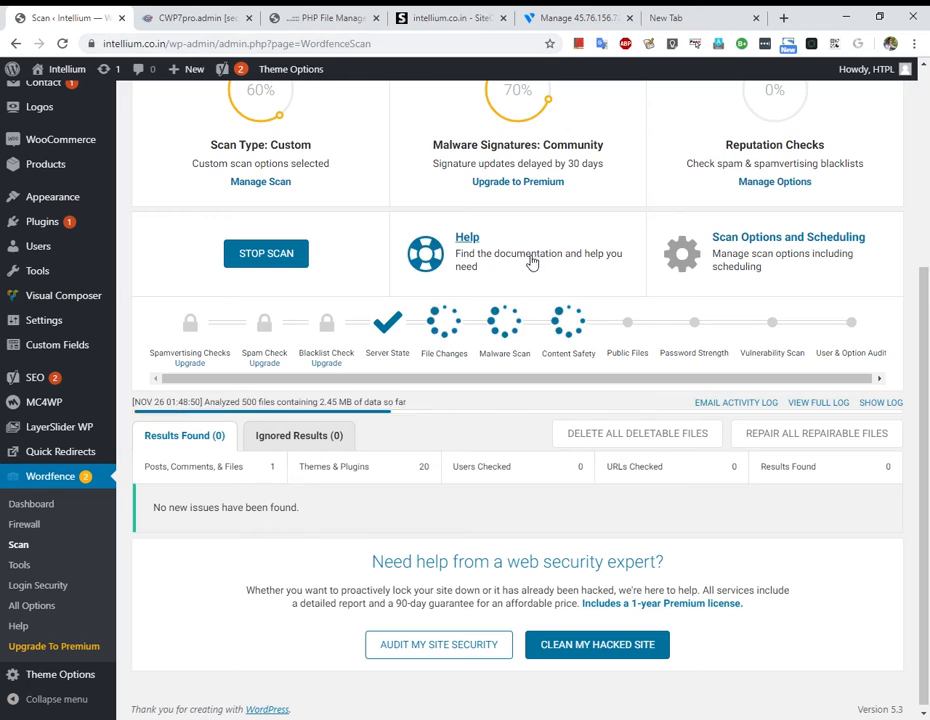
click(688, 16)
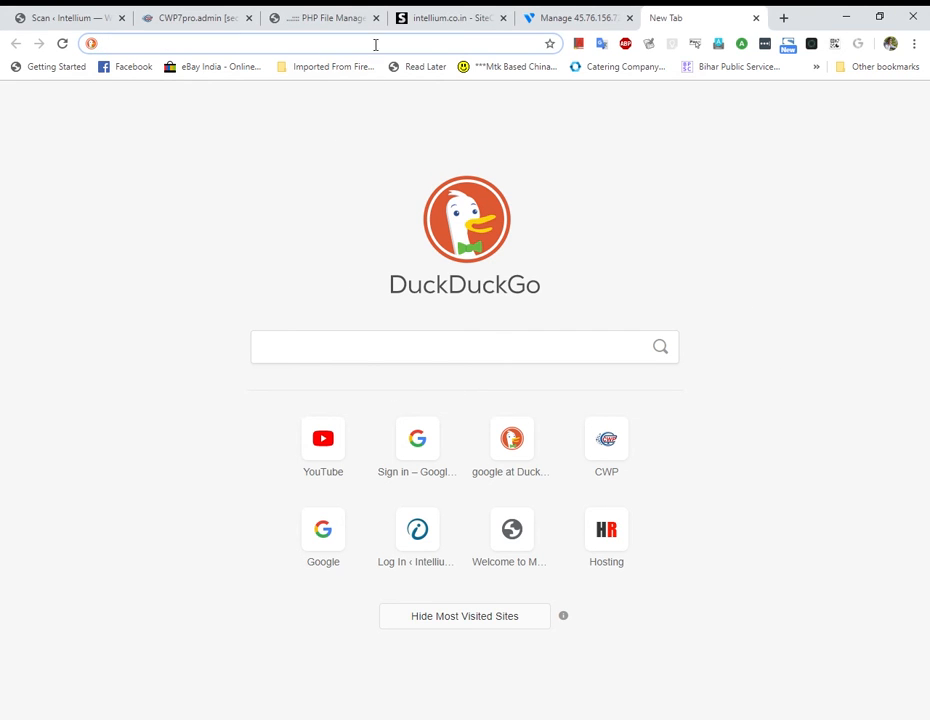
click(305, 13)
click(172, 12)
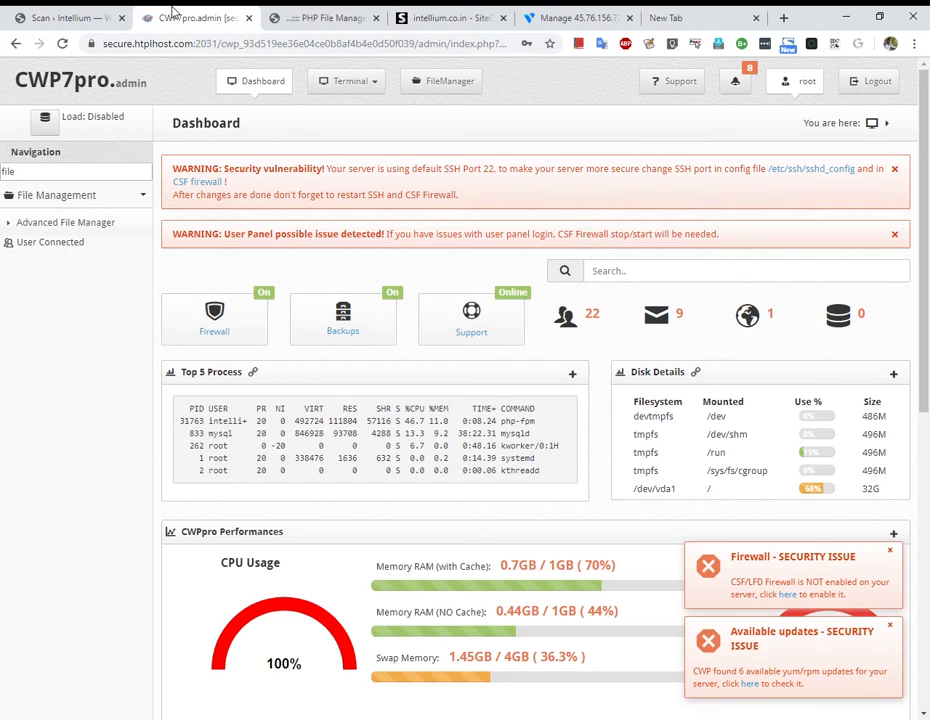
click(65, 17)
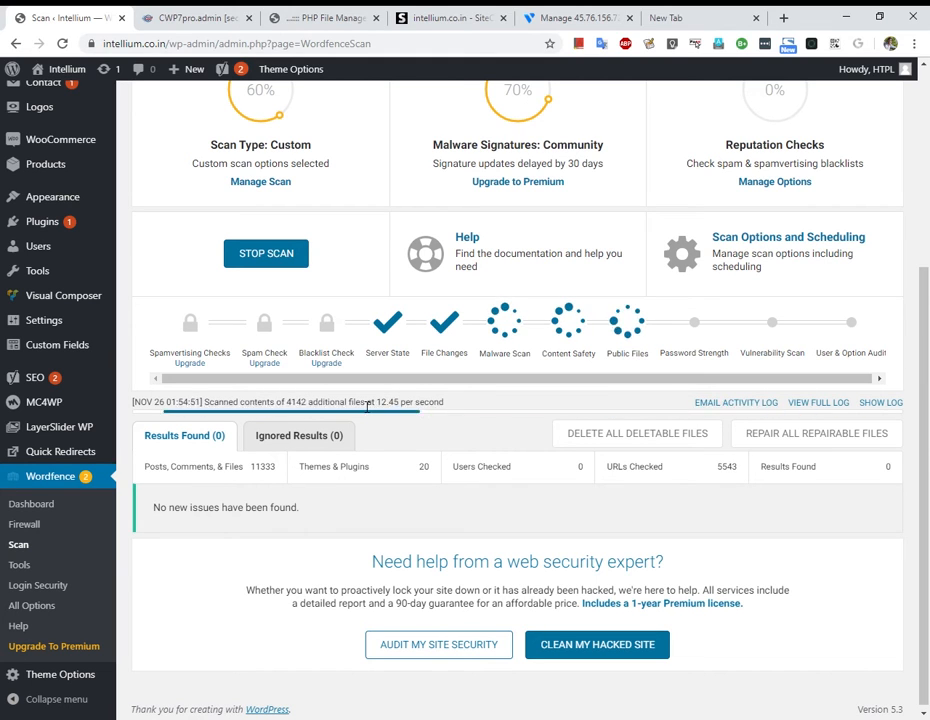
scroll(365, 400, down, 3)
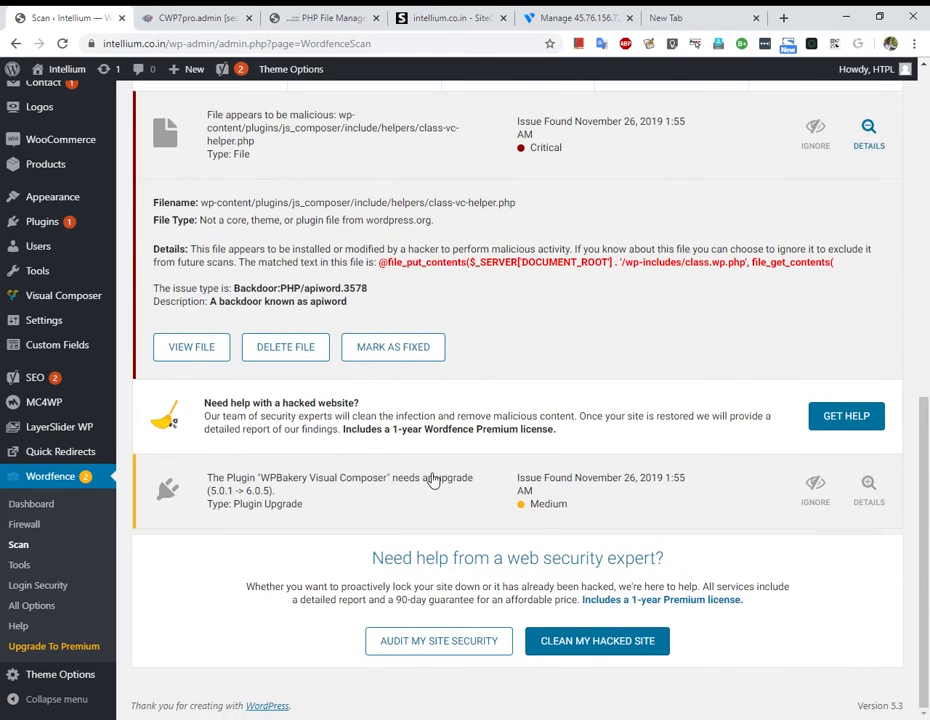
Highlight the matched malicious code in the fresh Wordfence scan result.
scroll(433, 481, up, 3)
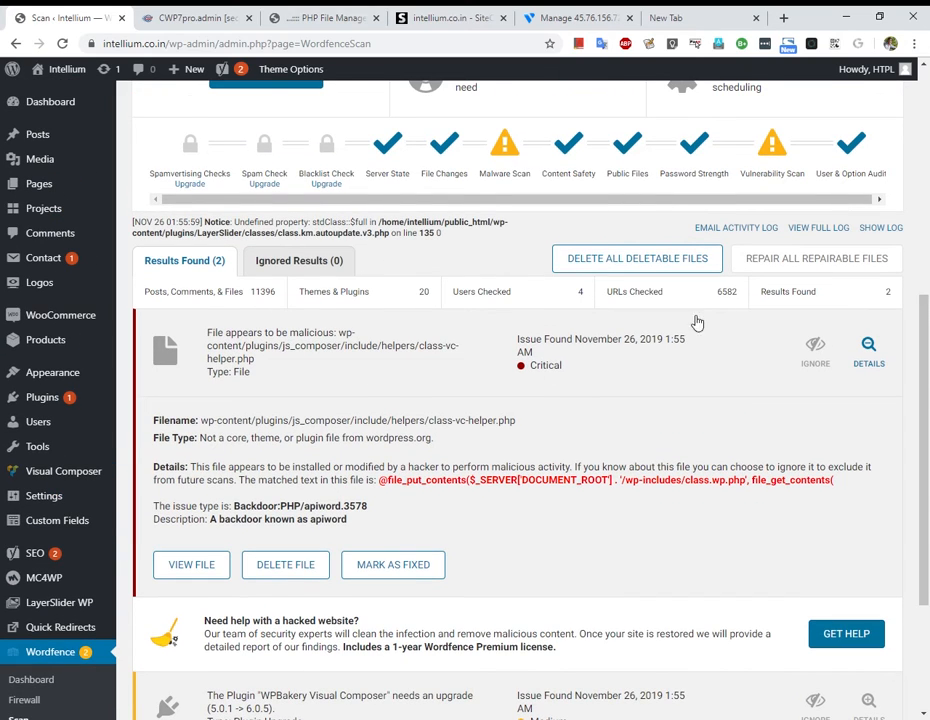
scroll(332, 539, down, 3)
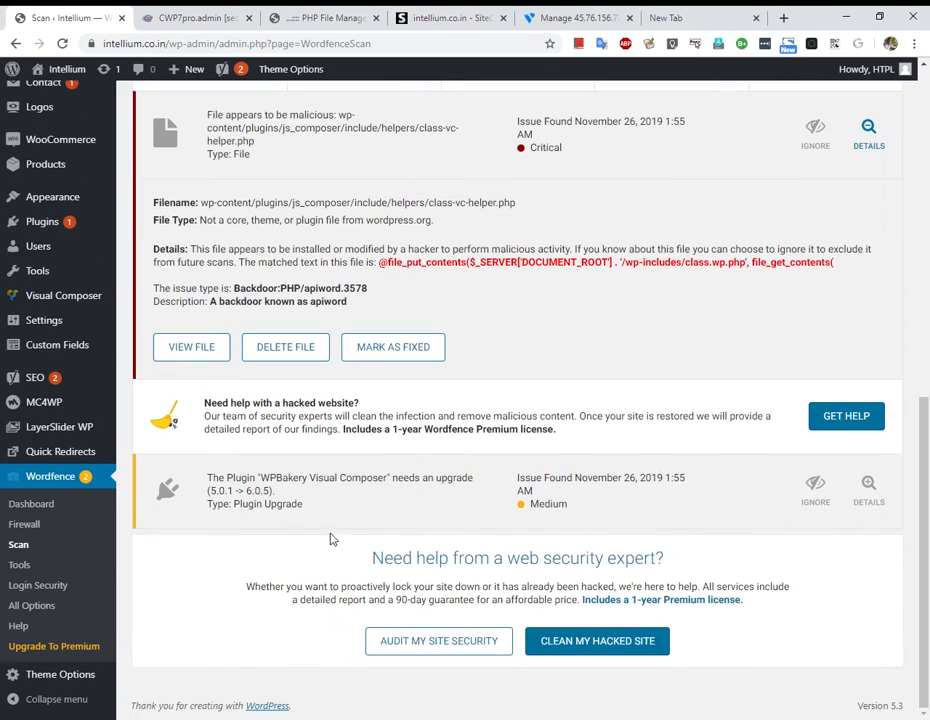
scroll(594, 387, up, 2)
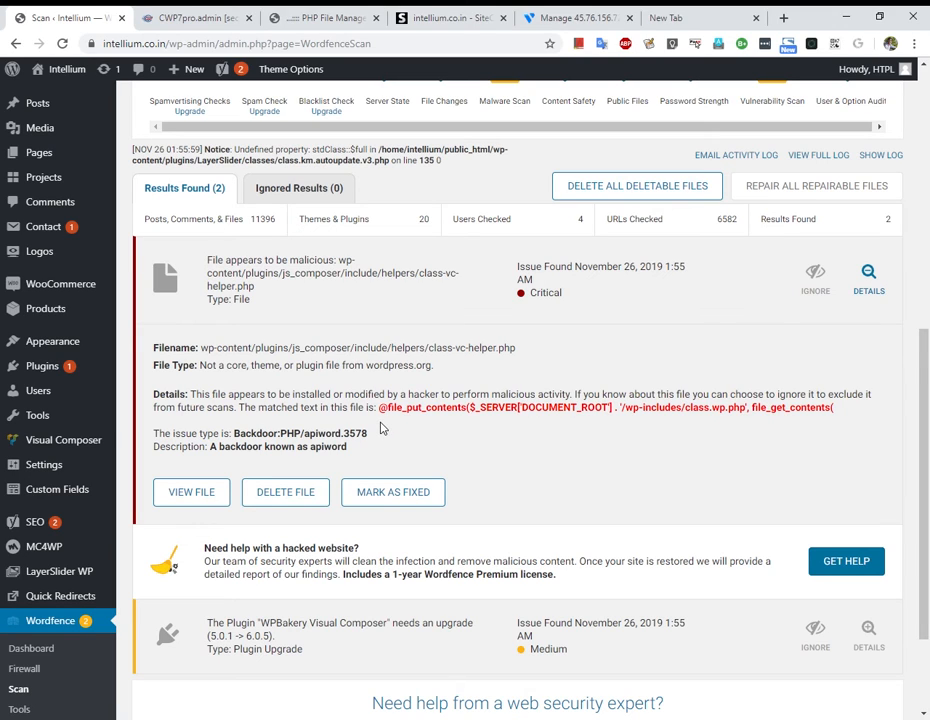
drag(380, 410, 838, 421)
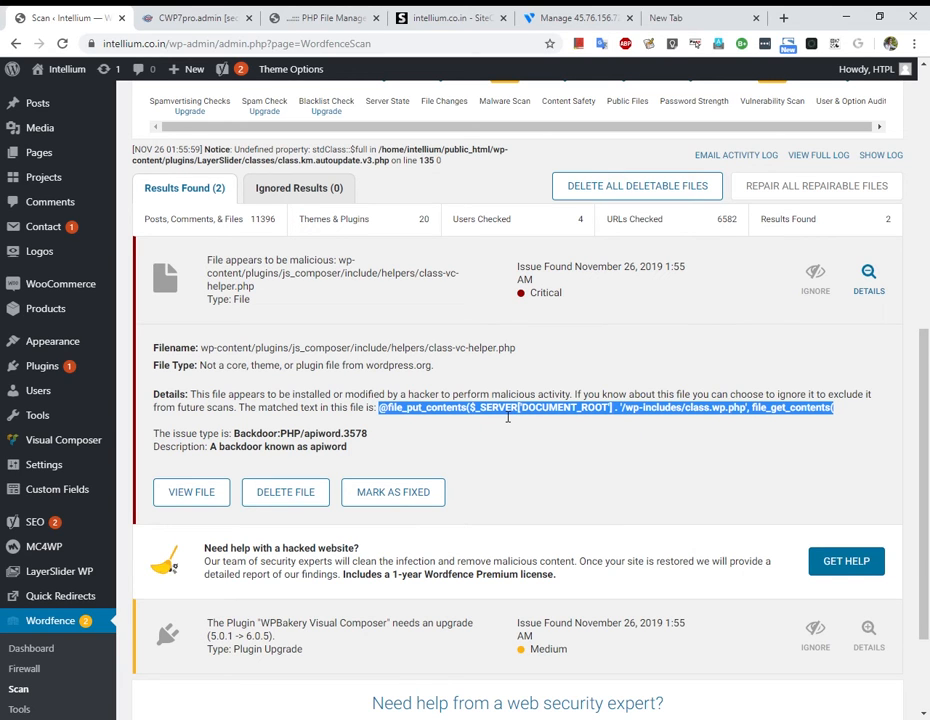
Open class-vc-helper.php for editing from the helpers folder in the CWP file manager.
click(325, 15)
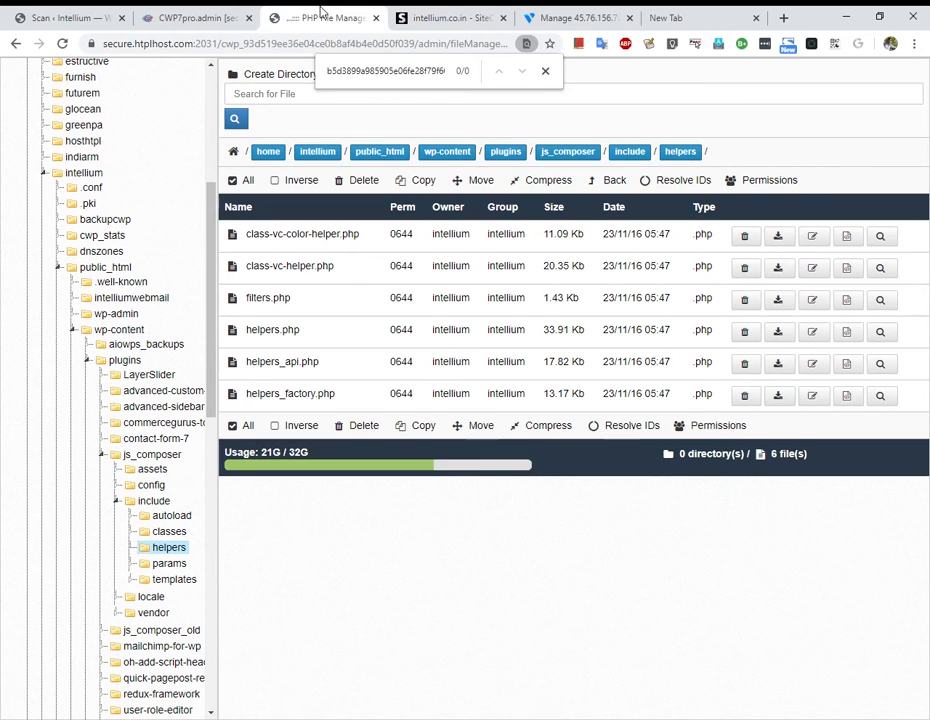
click(150, 12)
click(301, 13)
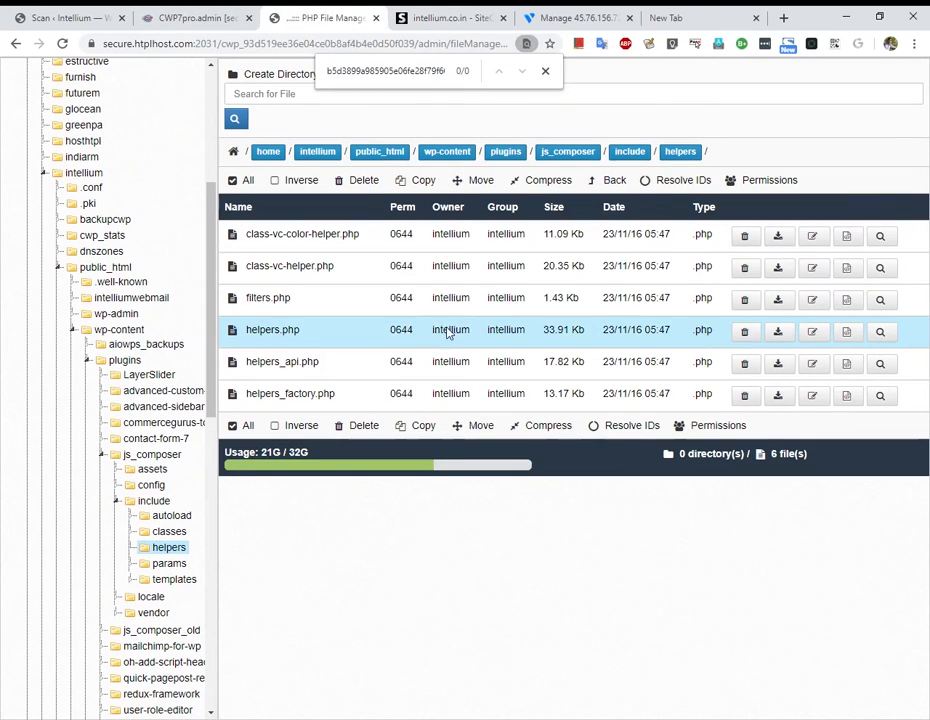
click(79, 15)
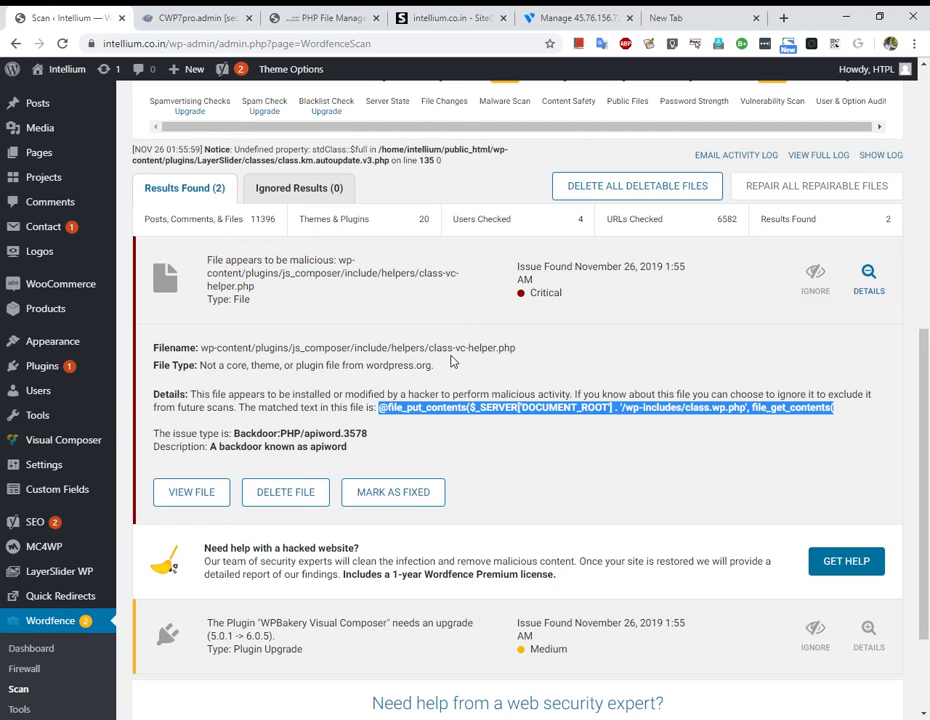
click(307, 12)
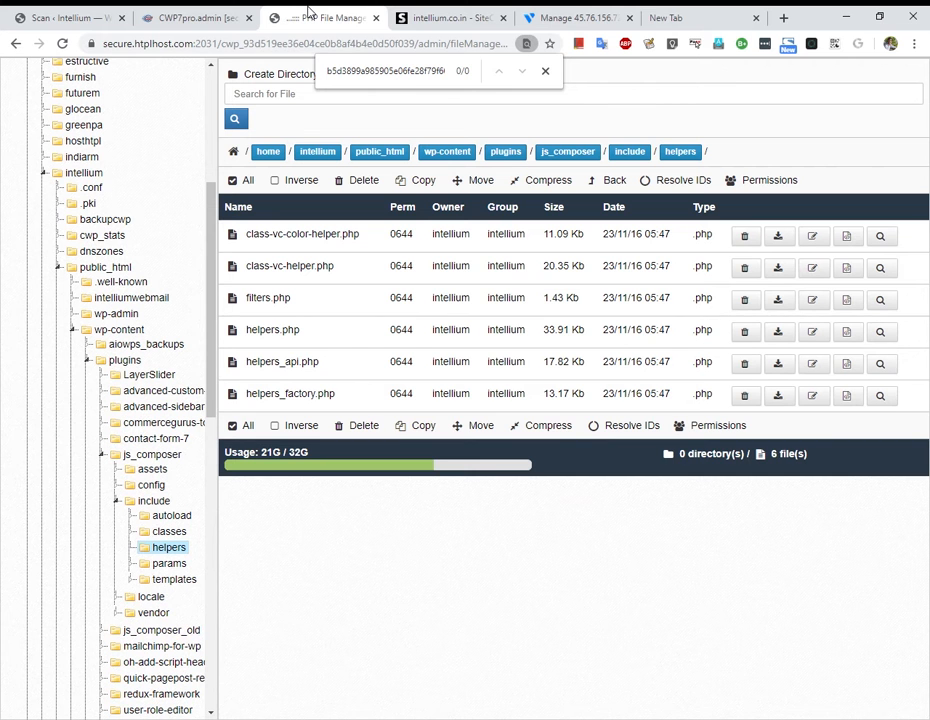
click(850, 277)
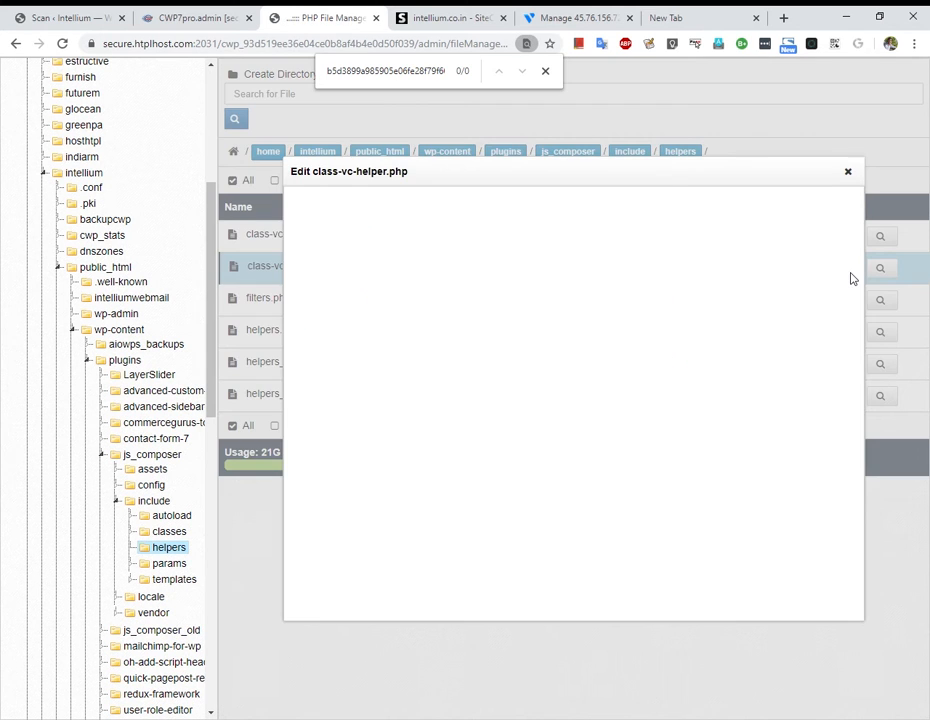
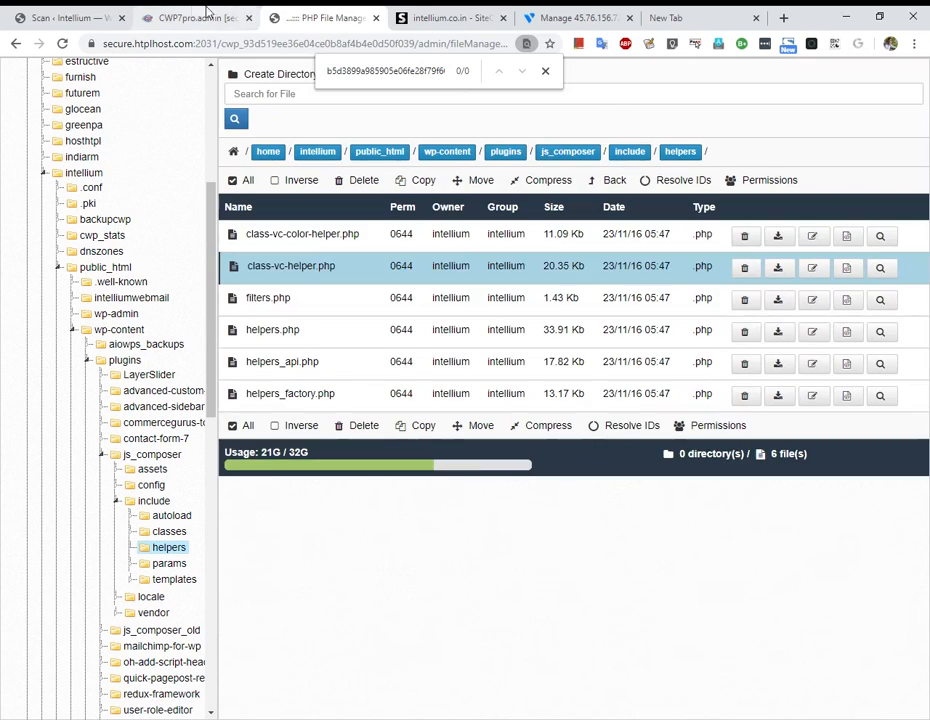
Close the saved class-vc-helper.php editor and return to the Wordfence scan results tab.
click(198, 17)
click(40, 14)
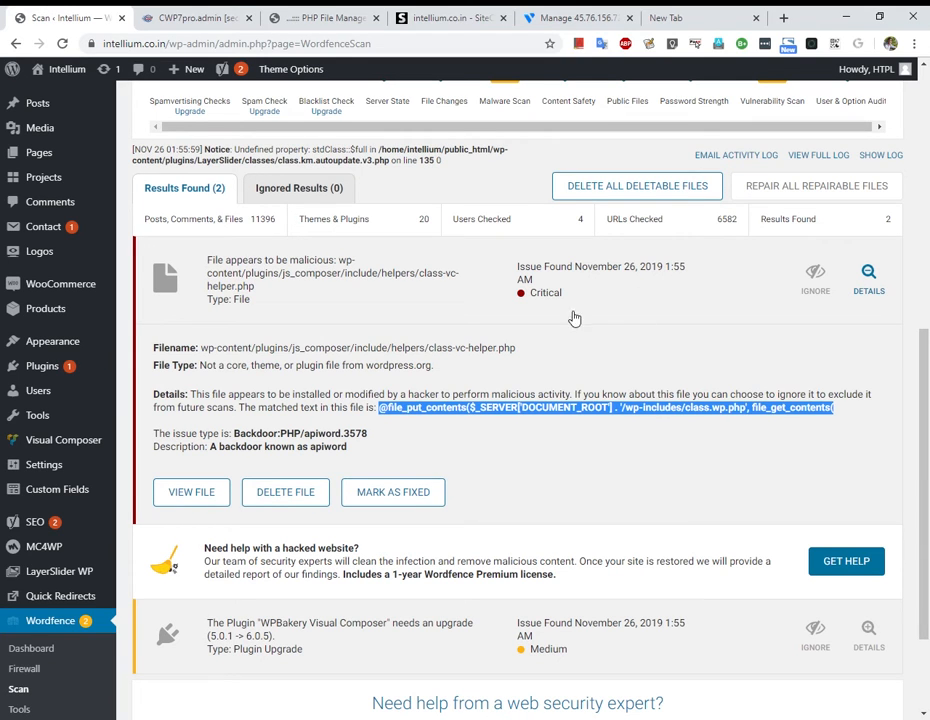
scroll(645, 213, up, 4)
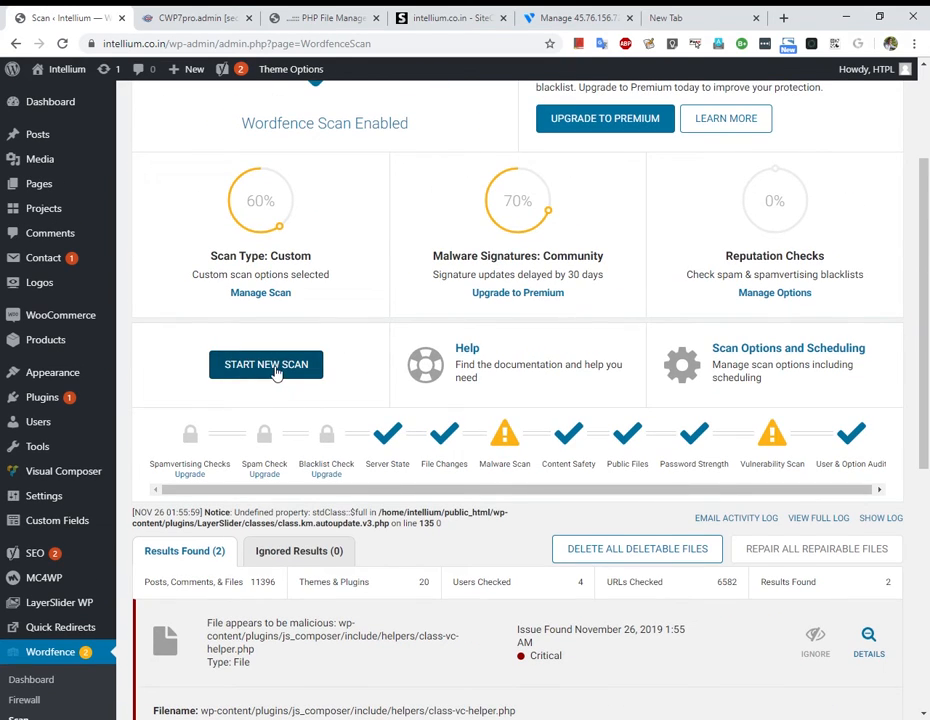
Launch a fresh Wordfence scan of the site and follow its progress below.
click(273, 368)
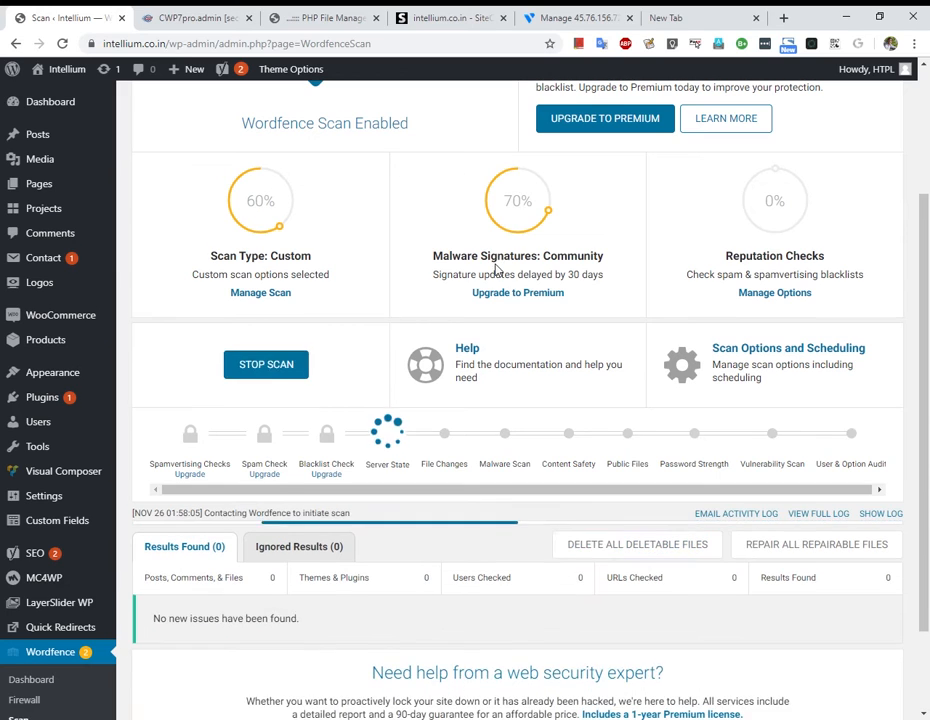
scroll(467, 318, down, 1)
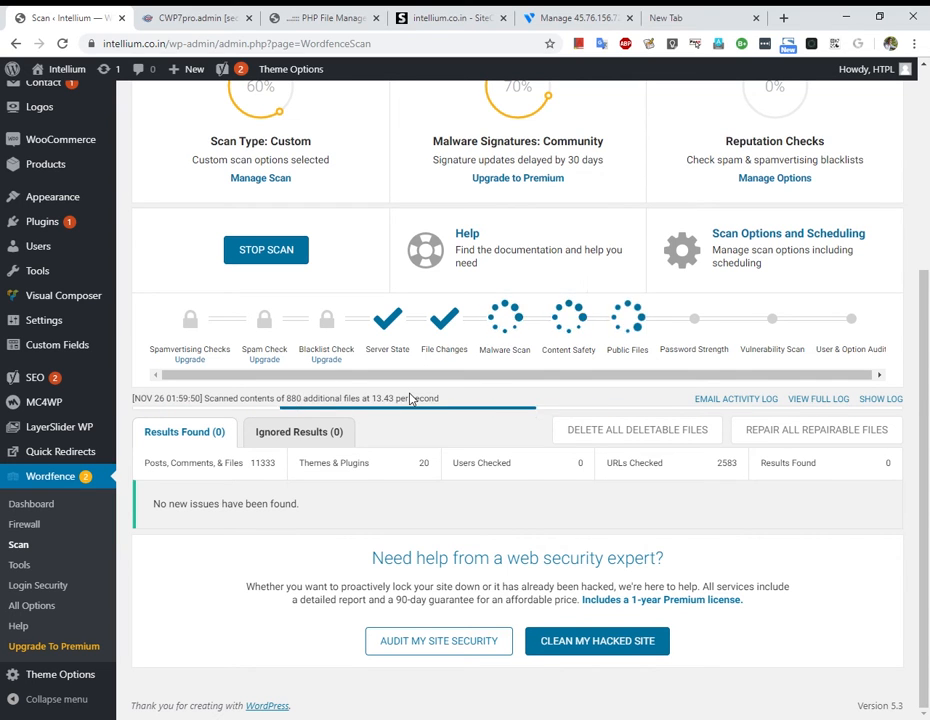
scroll(103, 322, up, 3)
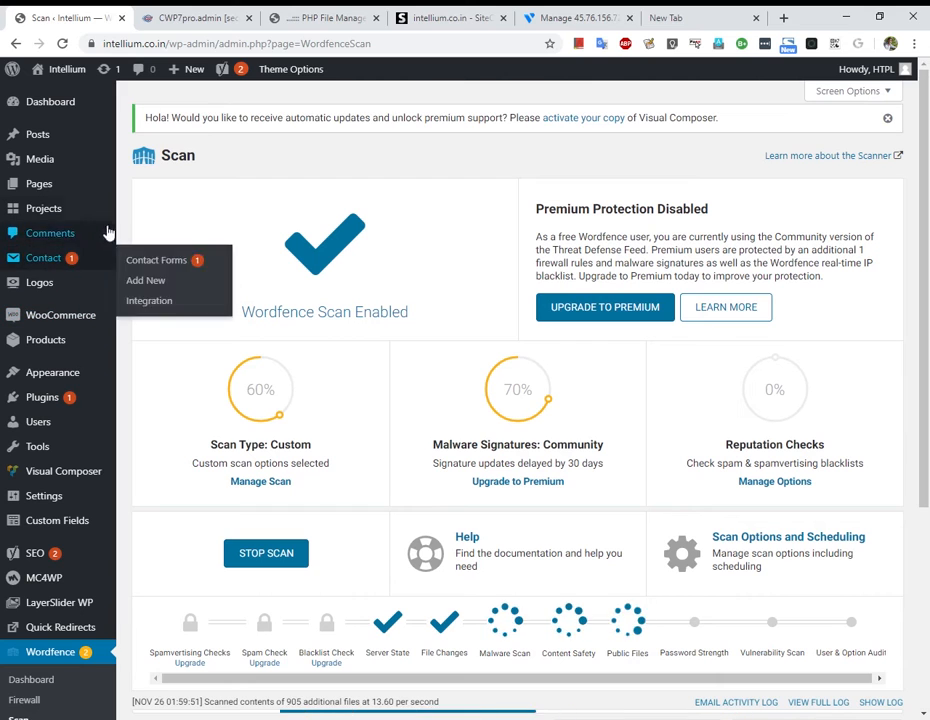
mouse_move(536, 413)
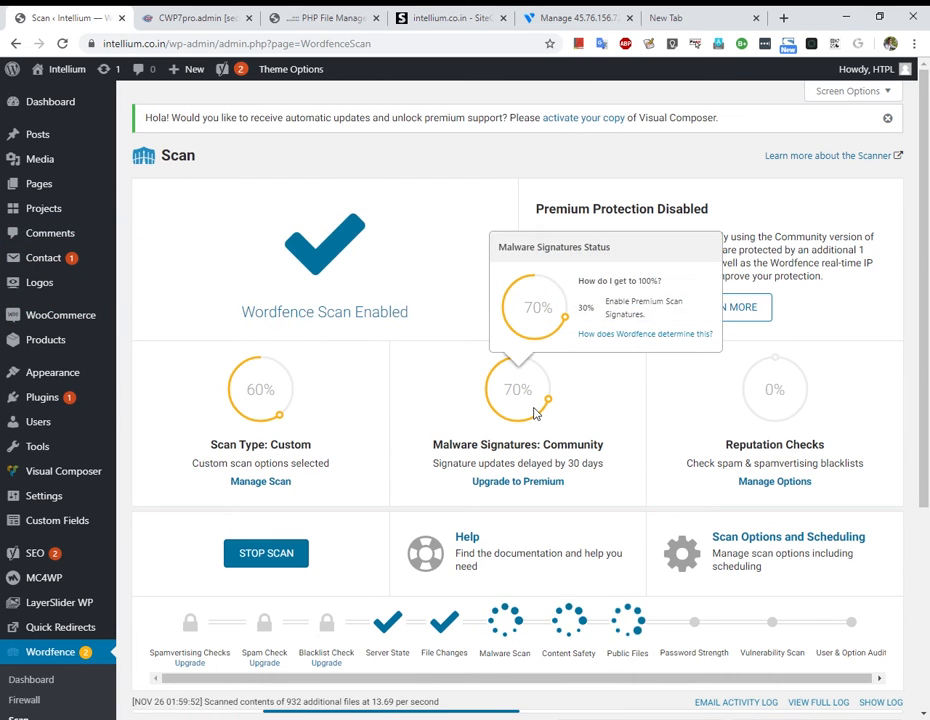
scroll(536, 413, down, 2)
scroll(534, 413, down, 1)
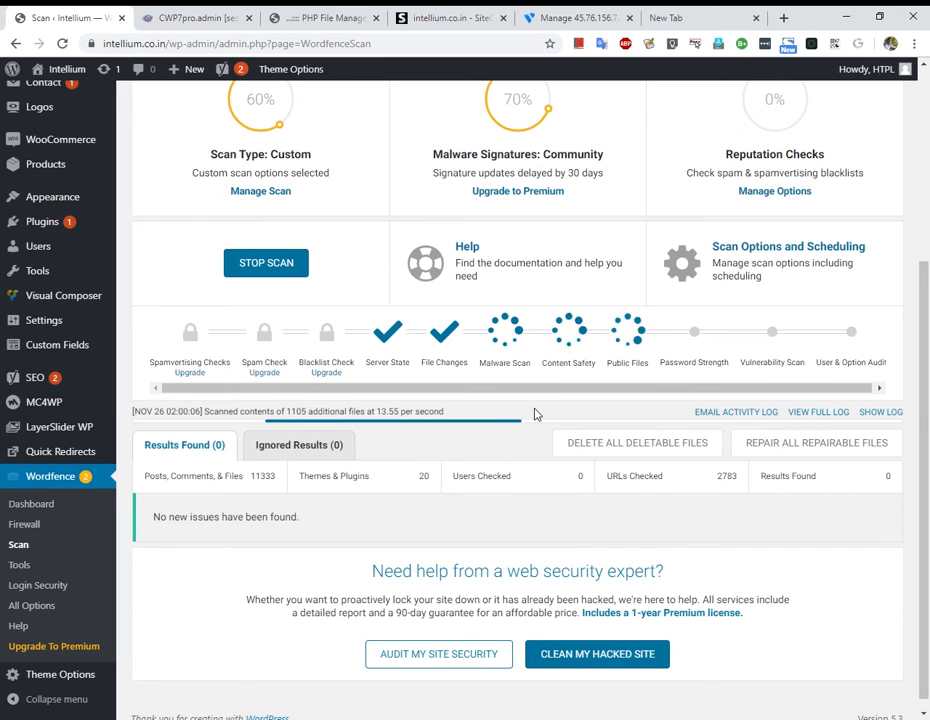
scroll(495, 450, down, 1)
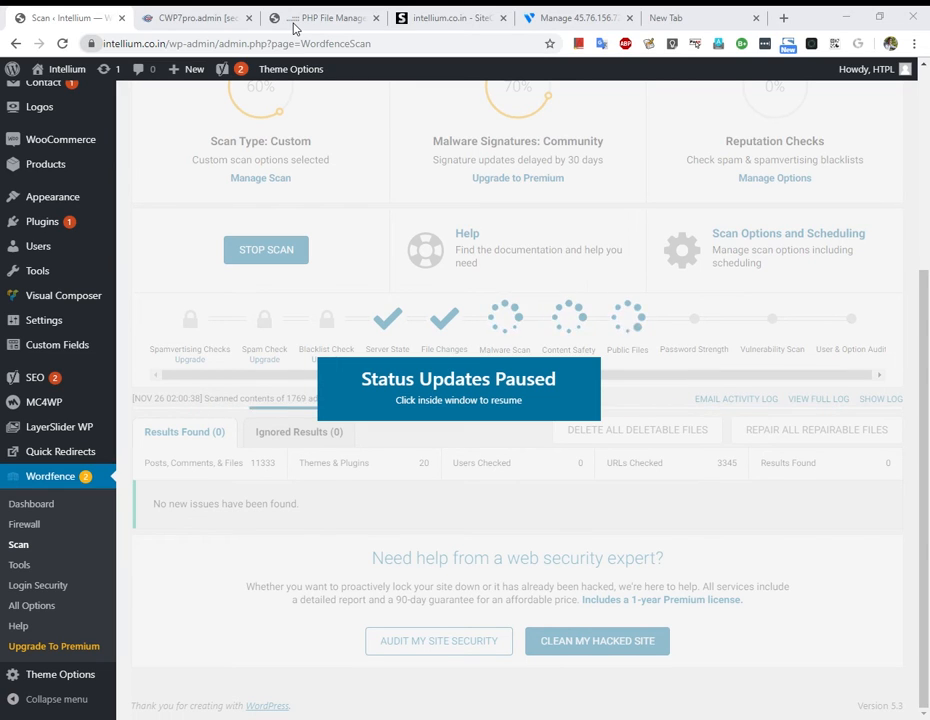
click(183, 20)
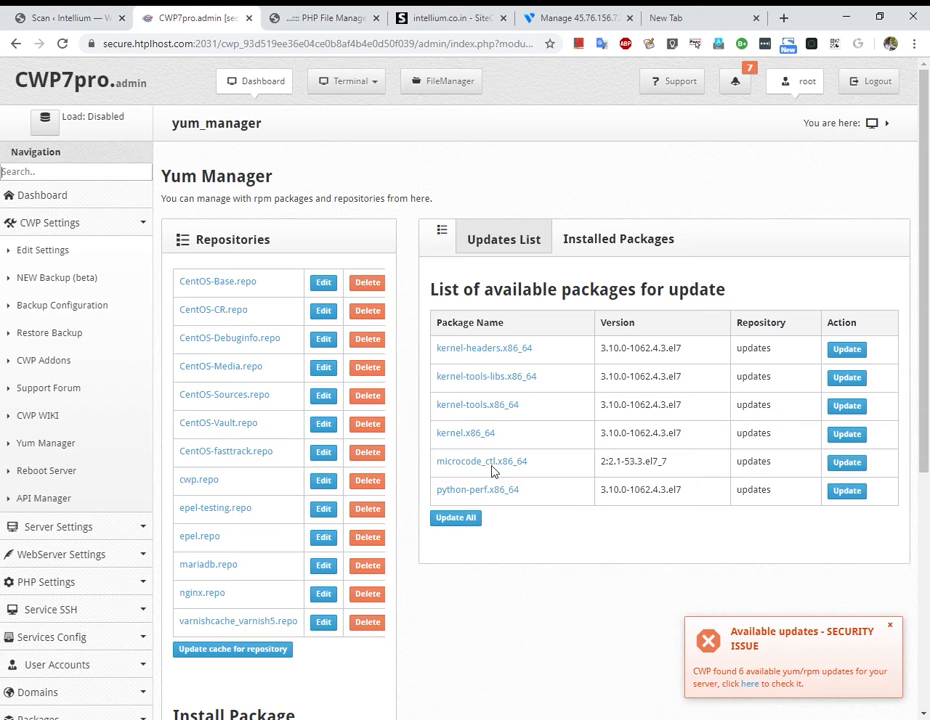
scroll(601, 498, down, 4)
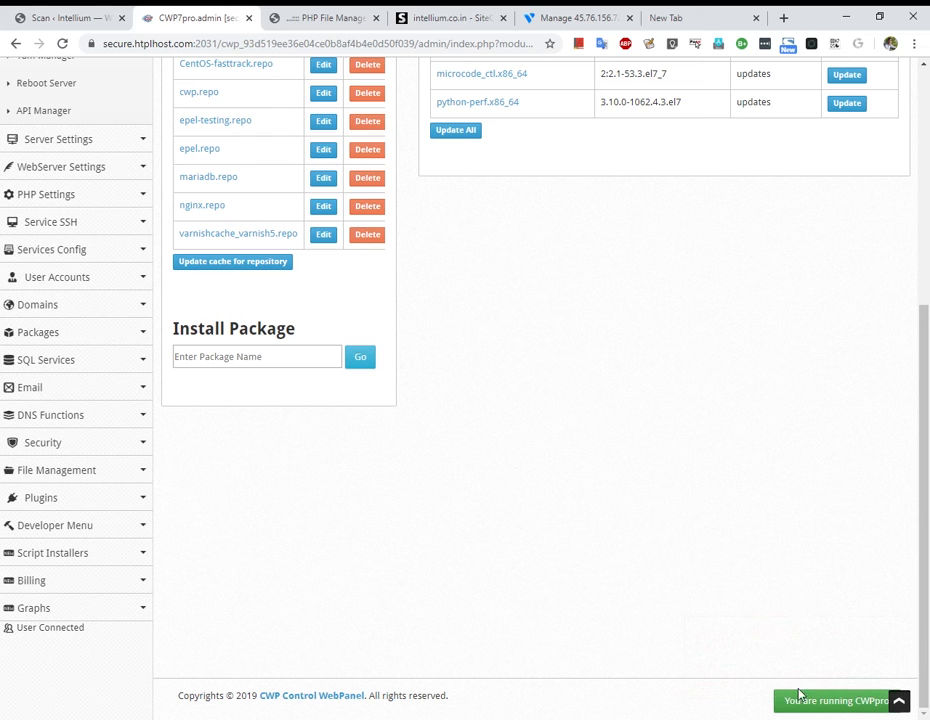
click(60, 17)
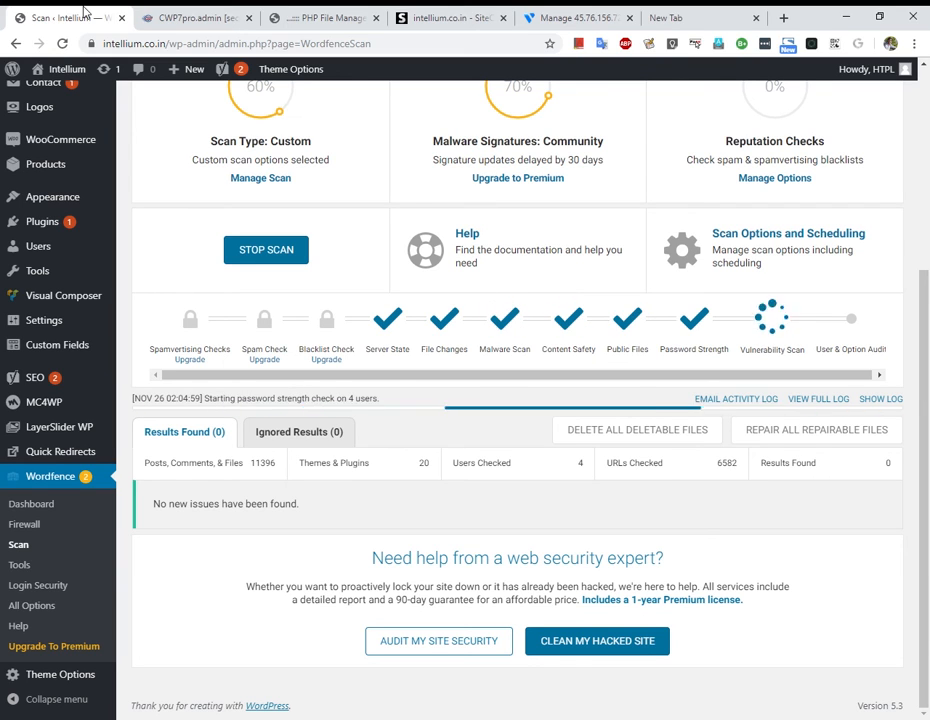
Scroll down the Wordfence page to follow the rescan as it runs.
scroll(487, 434, down, 1)
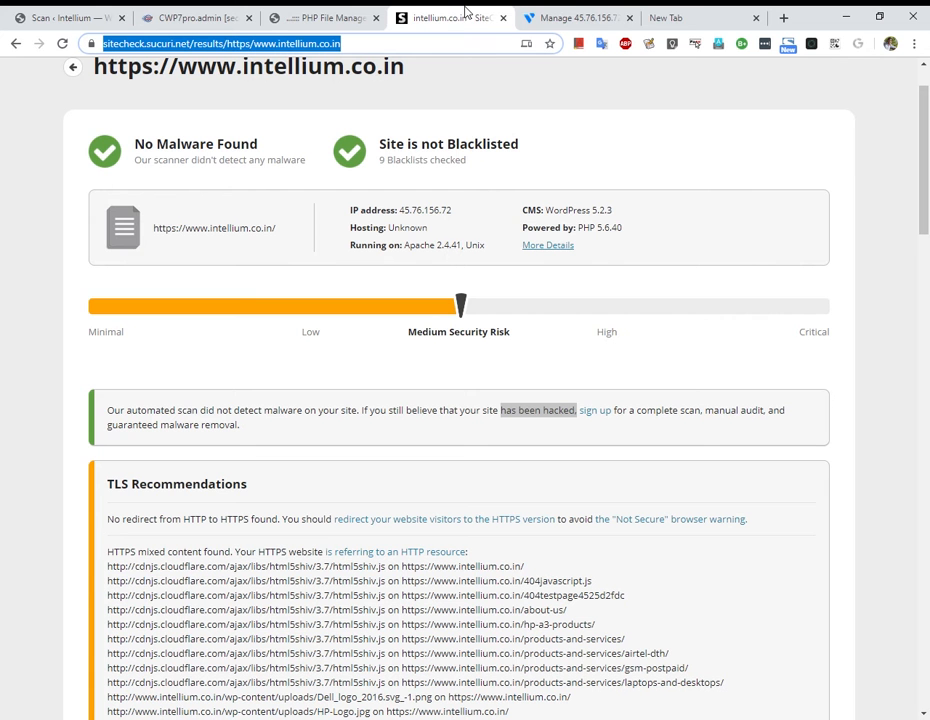
click(450, 17)
scroll(187, 270, down, 3)
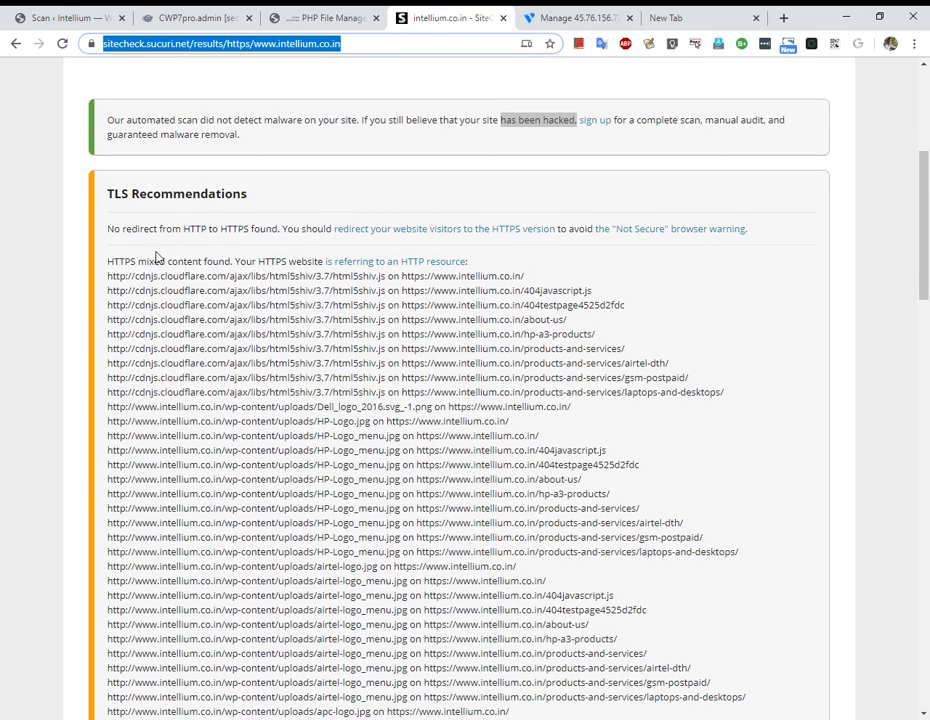
scroll(183, 245, up, 2)
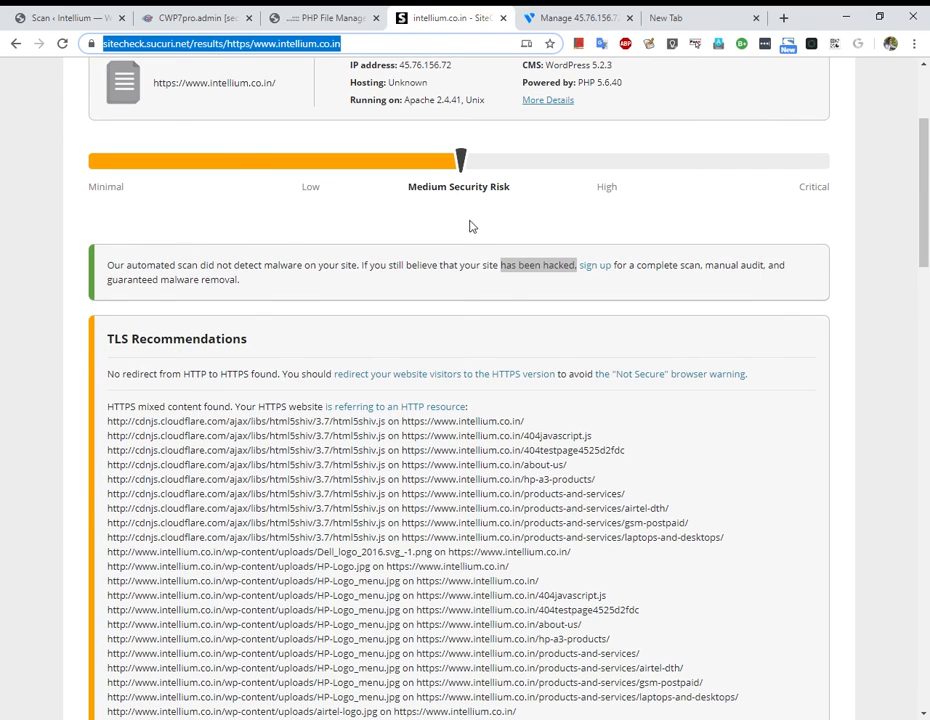
scroll(633, 270, up, 1)
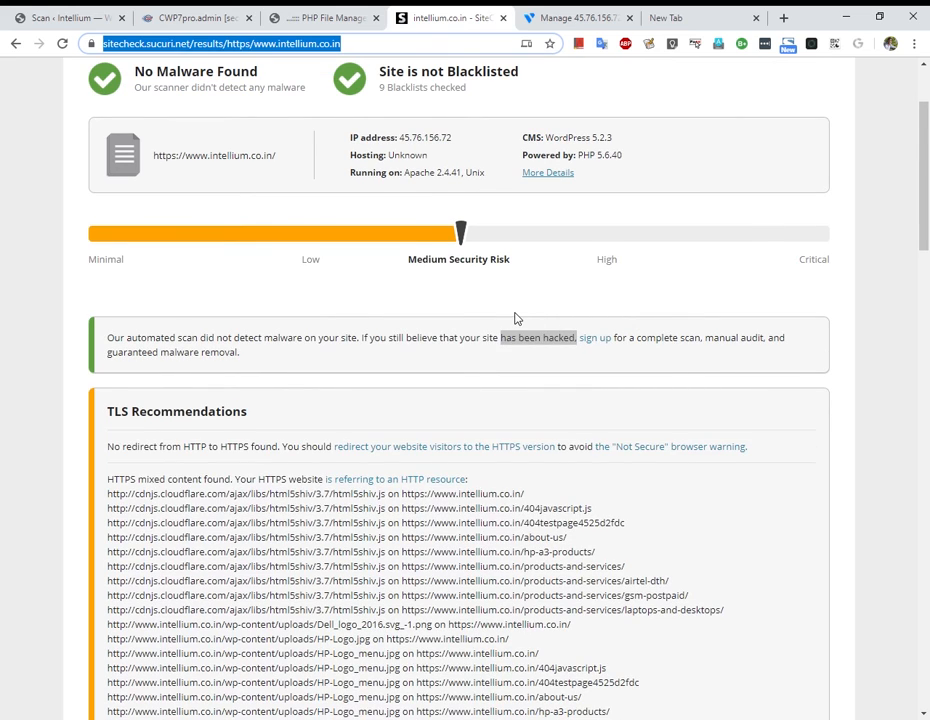
scroll(515, 318, up, 1)
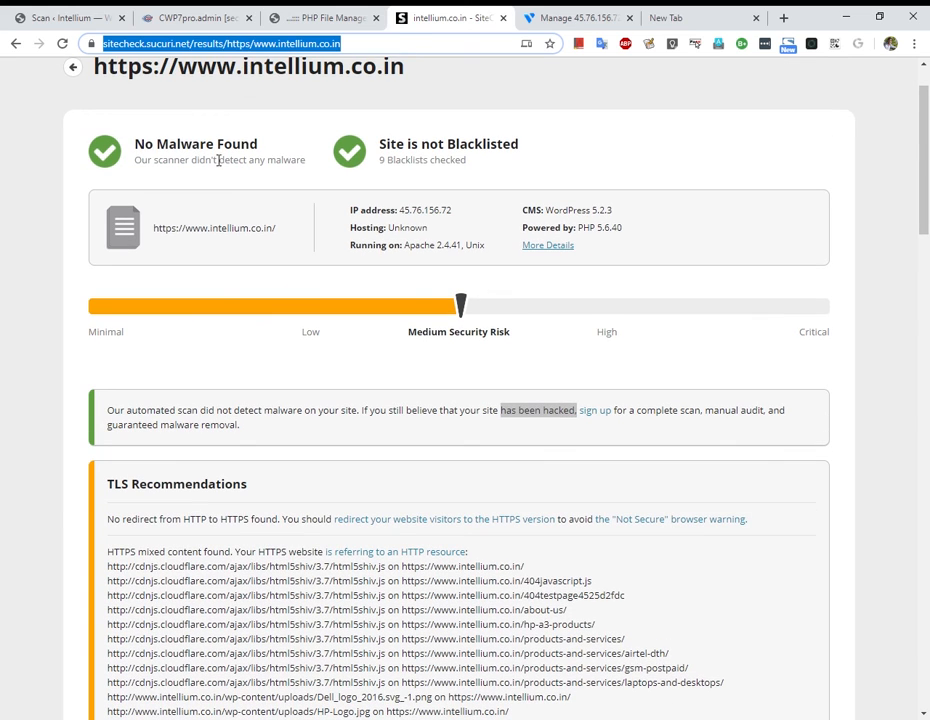
drag(134, 147, 264, 157)
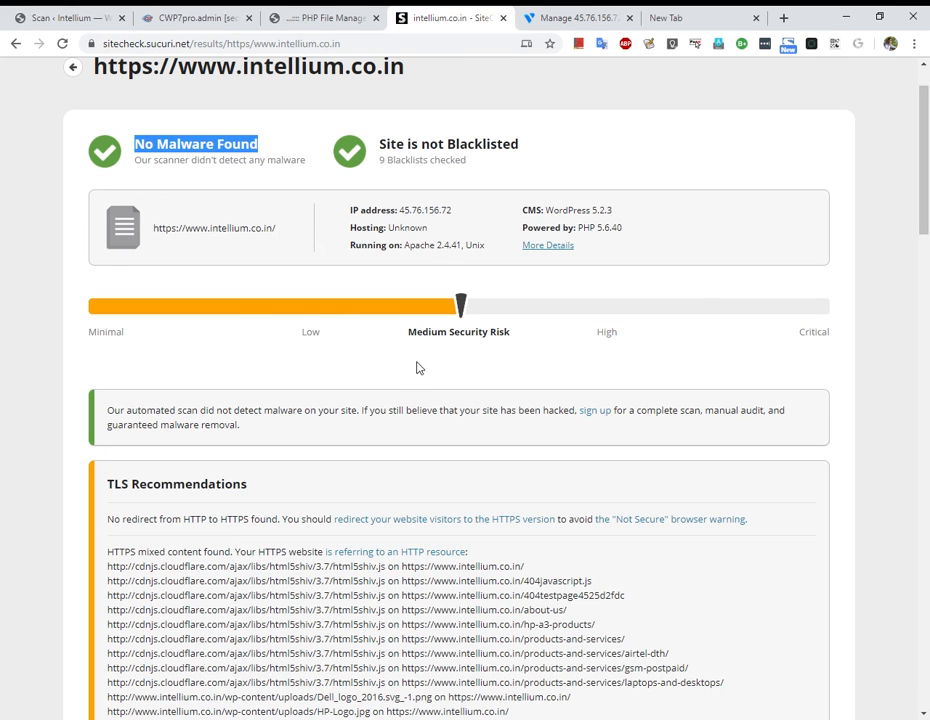
click(305, 12)
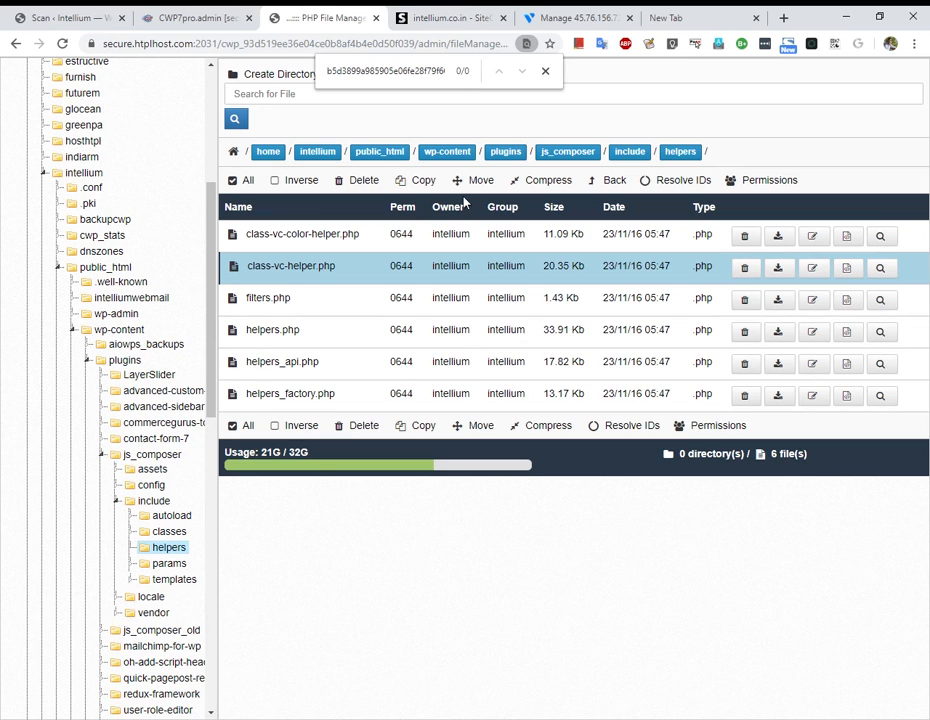
click(451, 14)
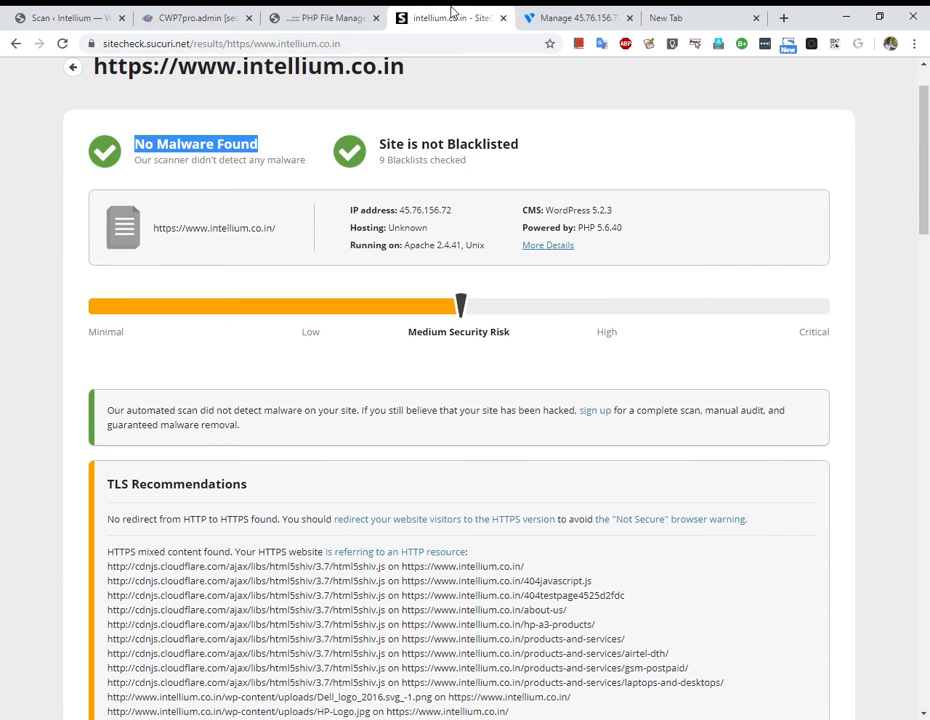